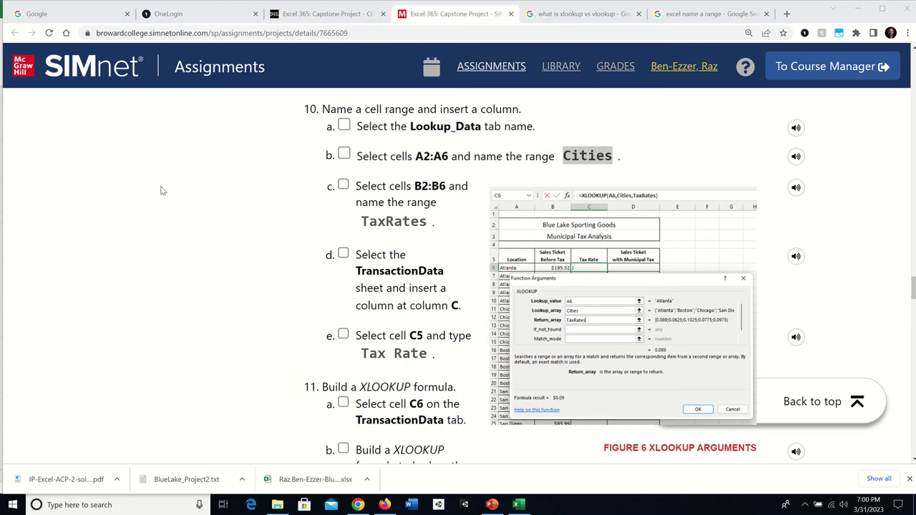
- Review the Excel capstone project instructions from the beginning through task 10 on naming cell ranges
{"action": "scroll", "coordinate": [138, 240], "scroll_direction": "up", "scroll_amount": 15}
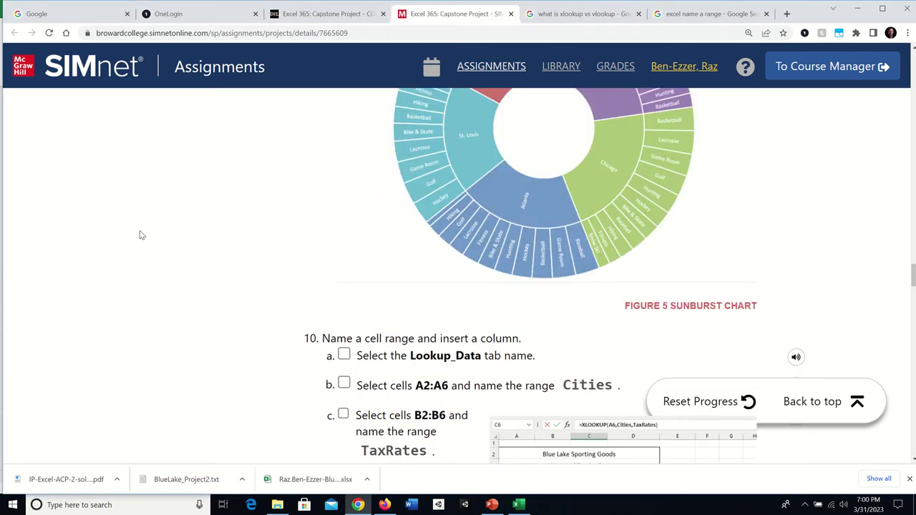
{"action": "scroll", "coordinate": [141, 235], "scroll_direction": "up", "scroll_amount": 20}
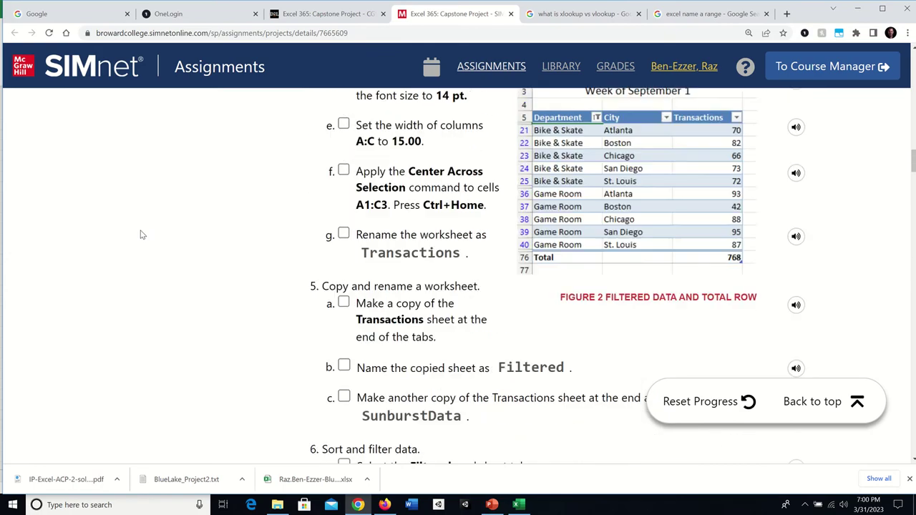
{"action": "scroll", "coordinate": [141, 235], "scroll_direction": "up", "scroll_amount": 10}
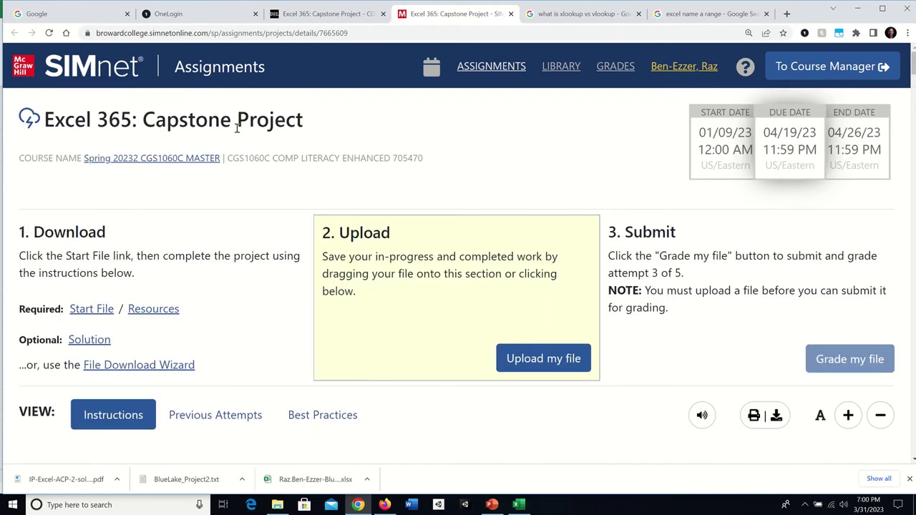
{"action": "scroll", "coordinate": [262, 222], "scroll_direction": "down", "scroll_amount": 4}
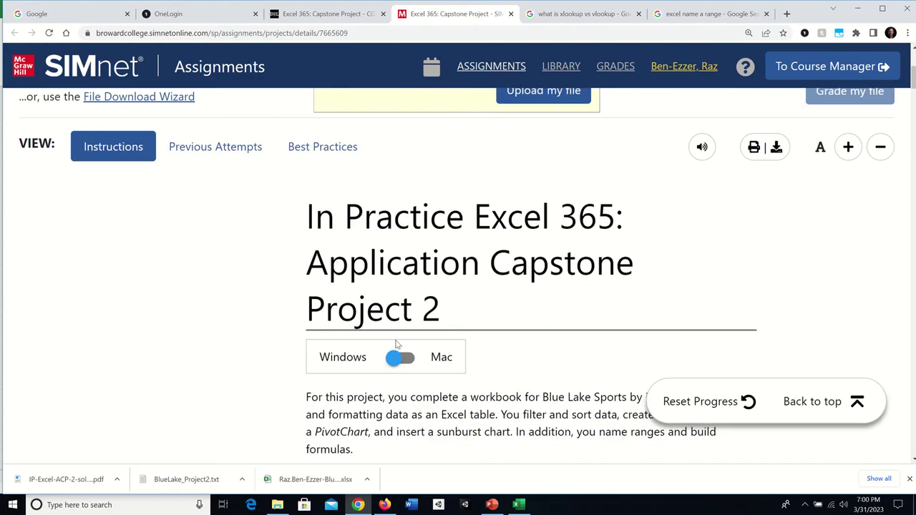
{"action": "scroll", "coordinate": [229, 299], "scroll_direction": "down", "scroll_amount": 15}
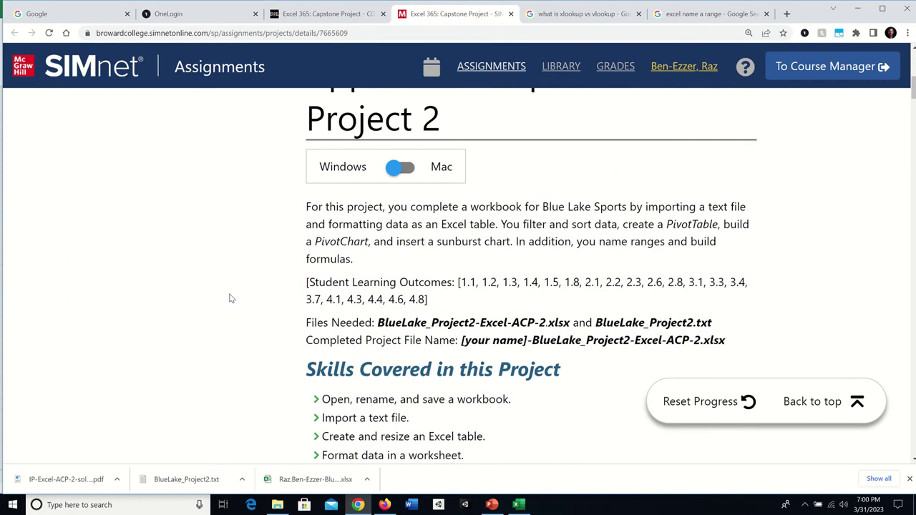
{"action": "scroll", "coordinate": [222, 298], "scroll_direction": "down", "scroll_amount": 15}
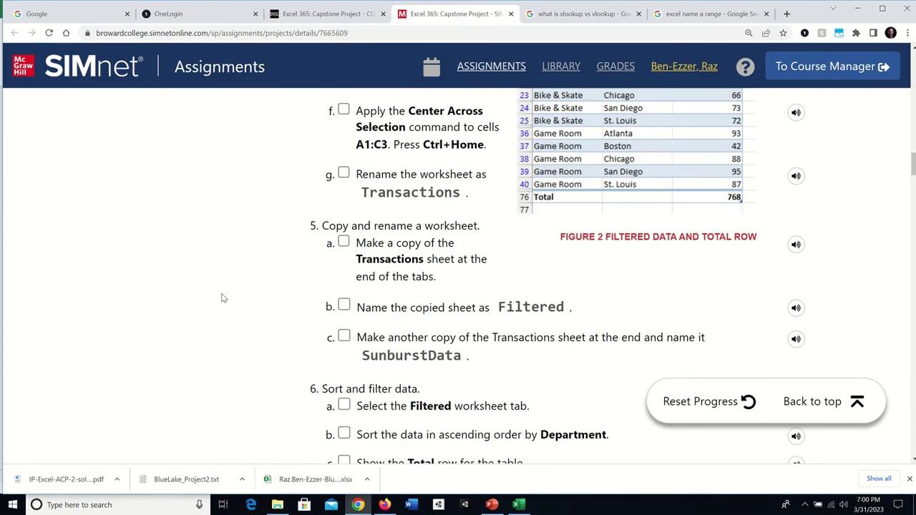
{"action": "scroll", "coordinate": [222, 297], "scroll_direction": "down", "scroll_amount": 15}
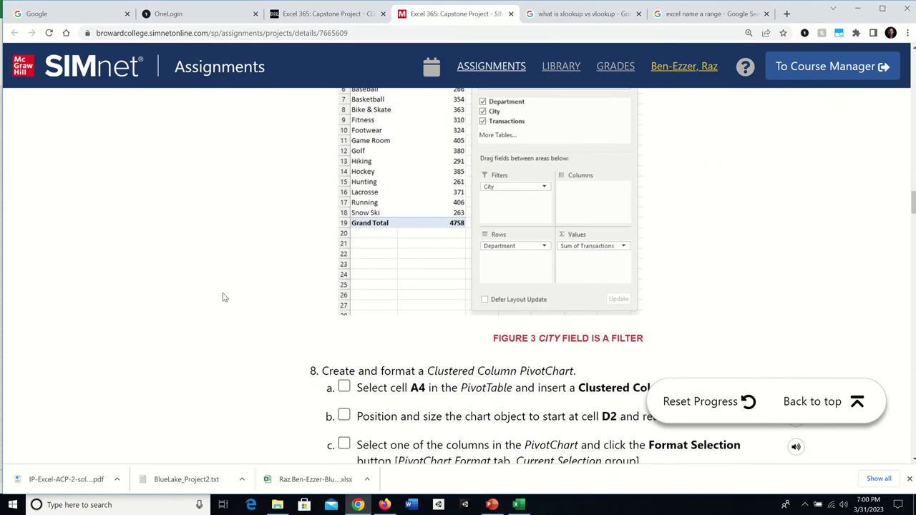
{"action": "scroll", "coordinate": [222, 298], "scroll_direction": "down", "scroll_amount": 10}
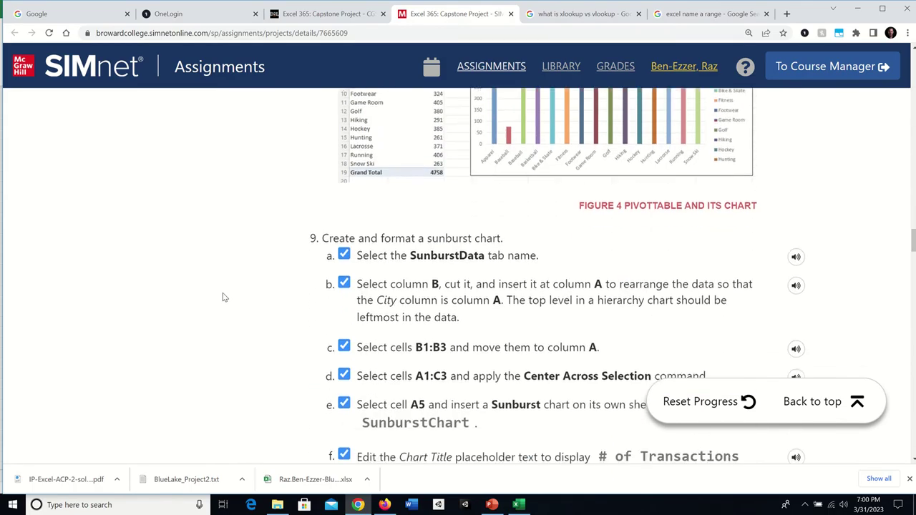
{"action": "scroll", "coordinate": [278, 218], "scroll_direction": "down", "scroll_amount": 6}
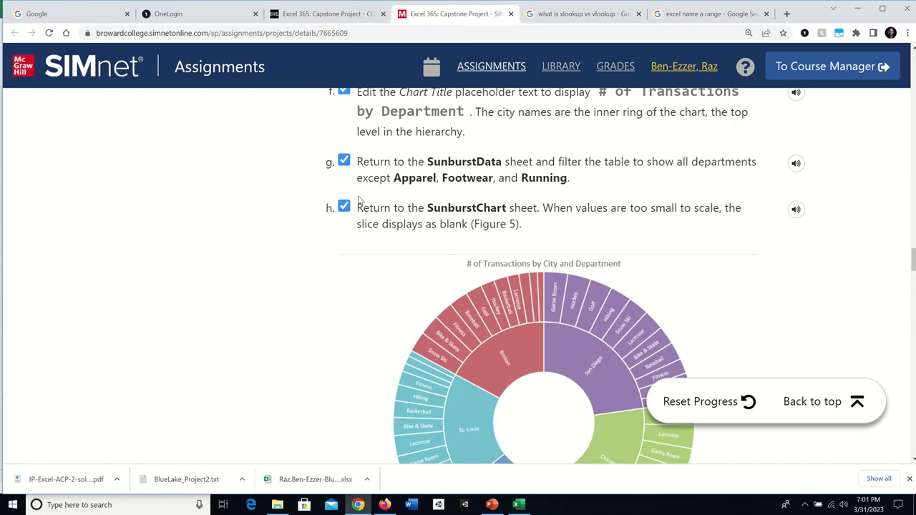
{"action": "scroll", "coordinate": [278, 218], "scroll_direction": "down", "scroll_amount": 1}
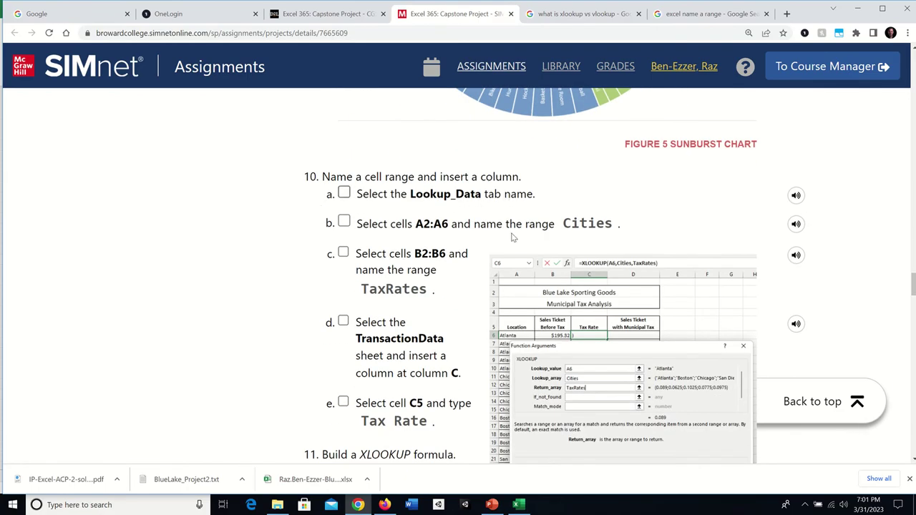
- Switch to Excel and zoom the Lookup_Data sheet to 130%, and mark instruction 10a as done in the browser
{"action": "left_click", "coordinate": [519, 505]}
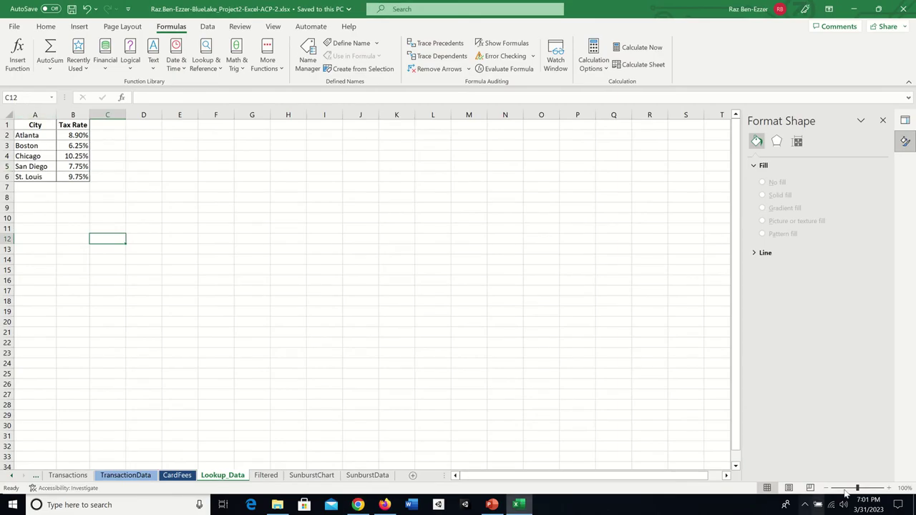
{"action": "left_click", "coordinate": [888, 488]}
{"action": "left_click", "coordinate": [889, 488]}
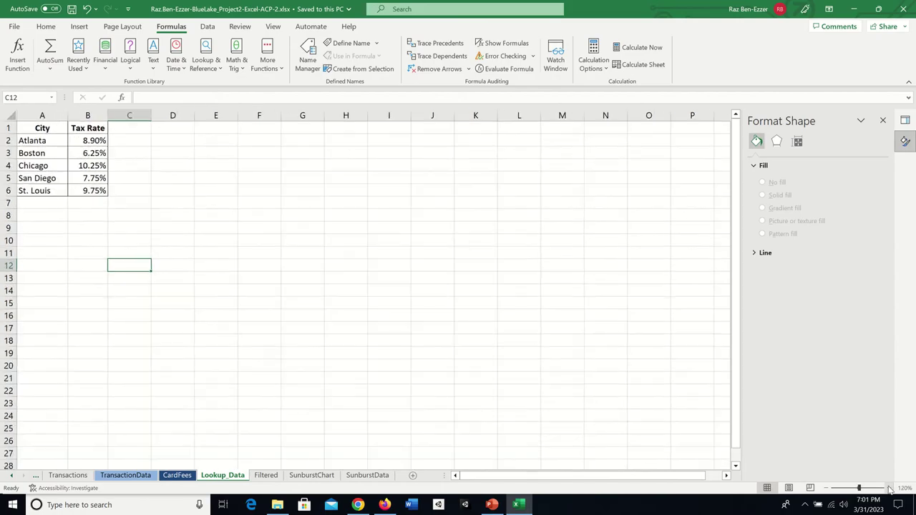
{"action": "left_click", "coordinate": [889, 489]}
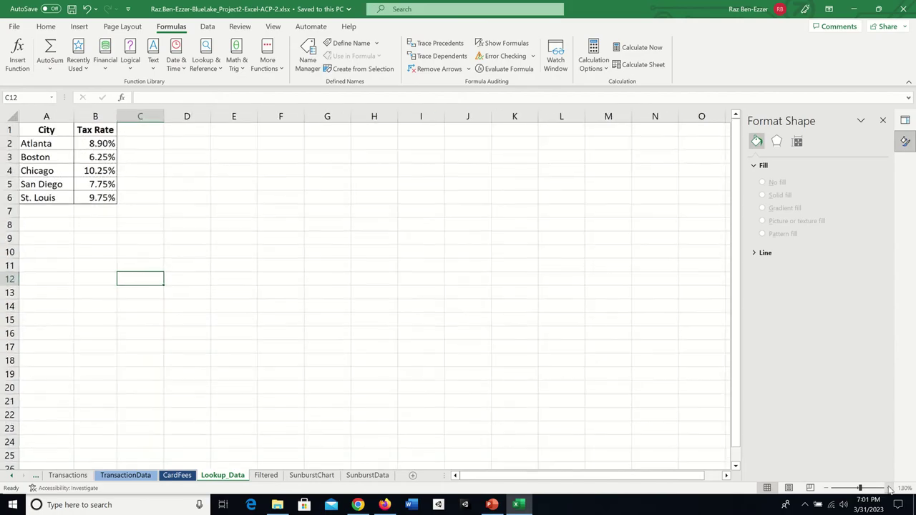
{"action": "left_click", "coordinate": [521, 505]}
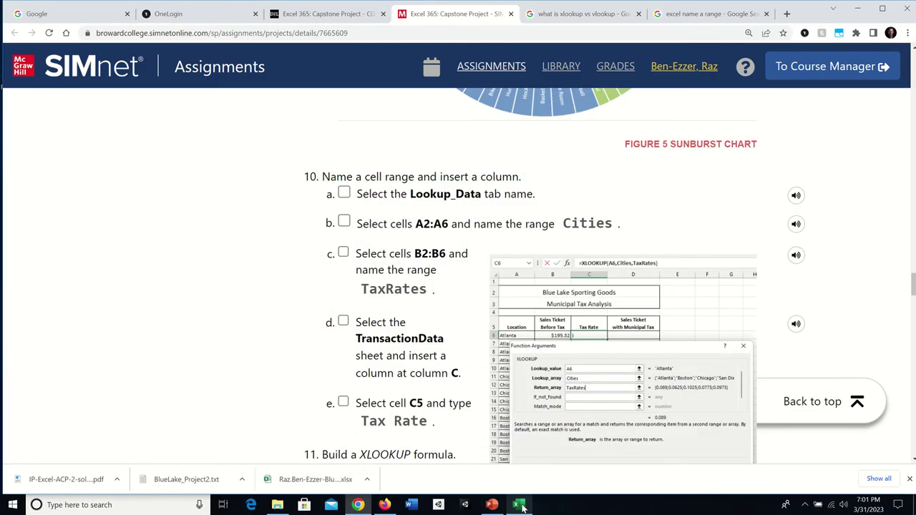
{"action": "left_click", "coordinate": [343, 195]}
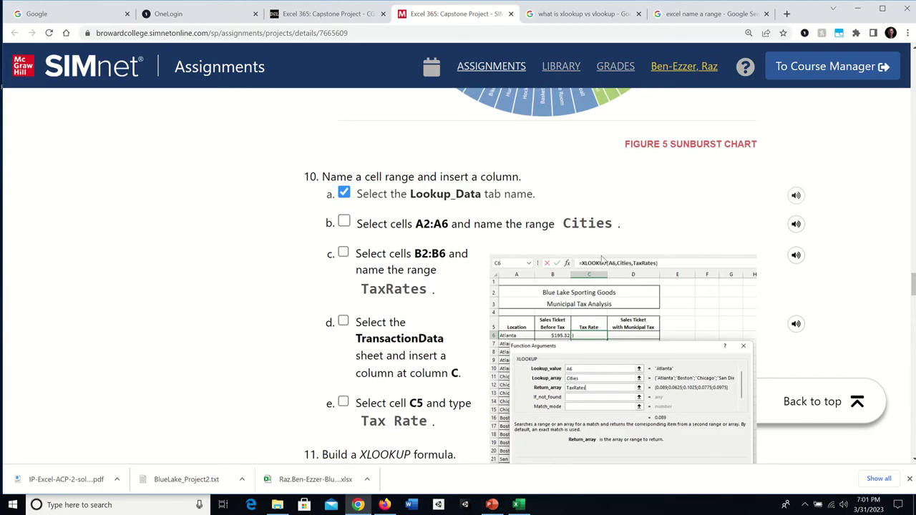
- In Excel, define the name Cities for cells A2:A6 on the Lookup_Data sheet
{"action": "left_click", "coordinate": [519, 506]}
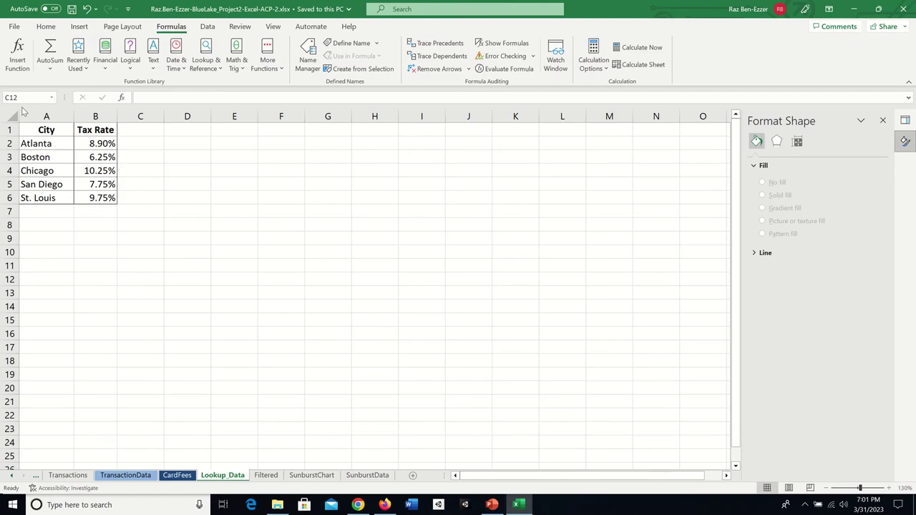
{"action": "left_click_drag", "start_coordinate": [43, 144], "coordinate": [43, 198]}
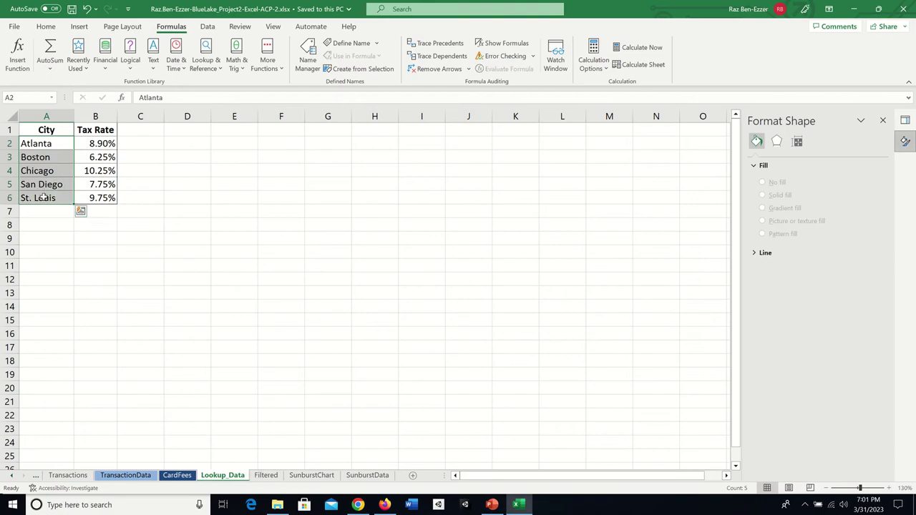
{"action": "right_click", "coordinate": [43, 198]}
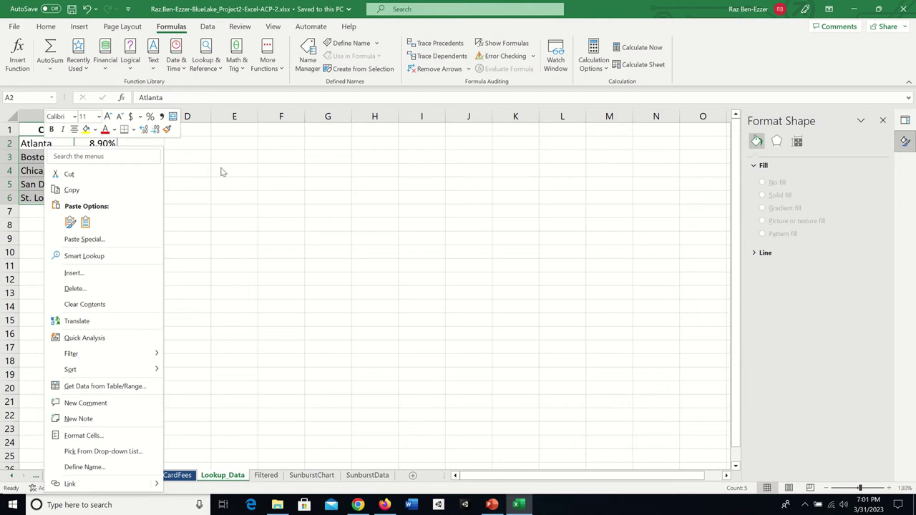
{"action": "key", "text": "Escape"}
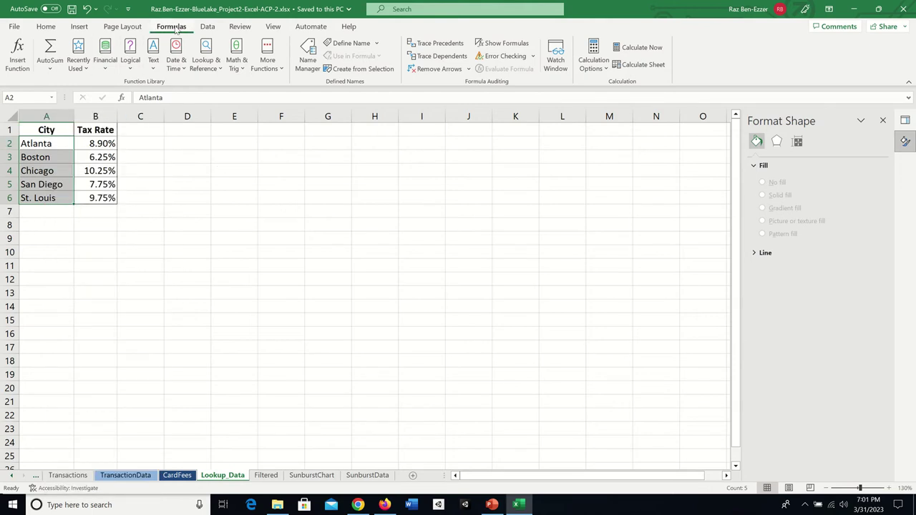
{"action": "left_click", "coordinate": [350, 45]}
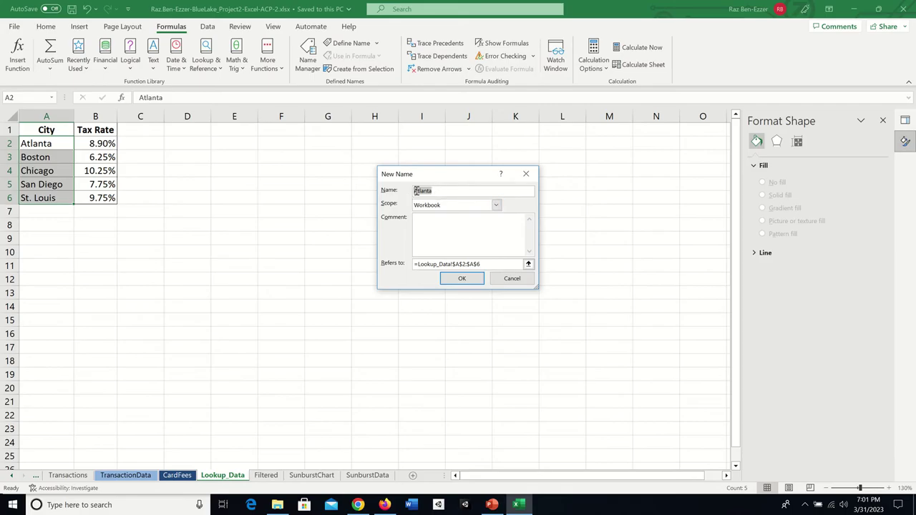
{"action": "key", "text": "BackSpace"}
{"action": "left_click", "coordinate": [473, 278]}
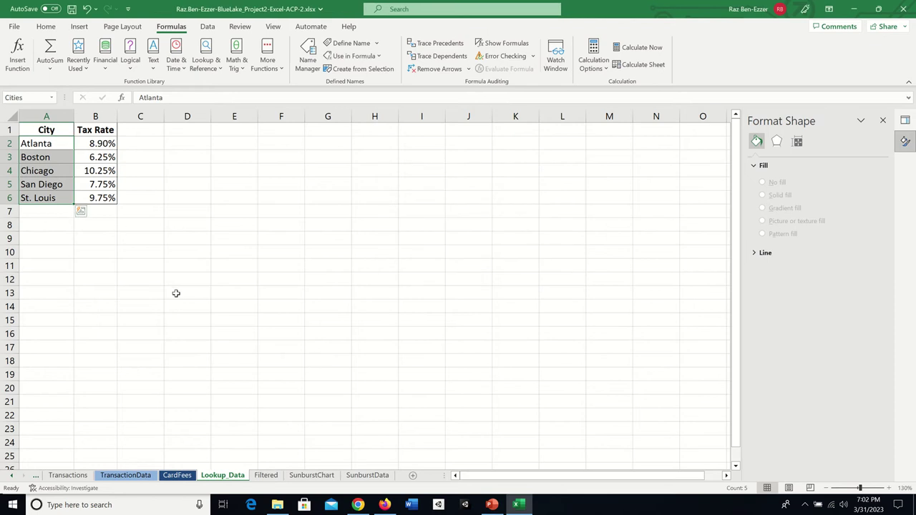
- Check the range name assigned to the city cells by deselecting and reselecting A2:A6
{"action": "left_click", "coordinate": [56, 239]}
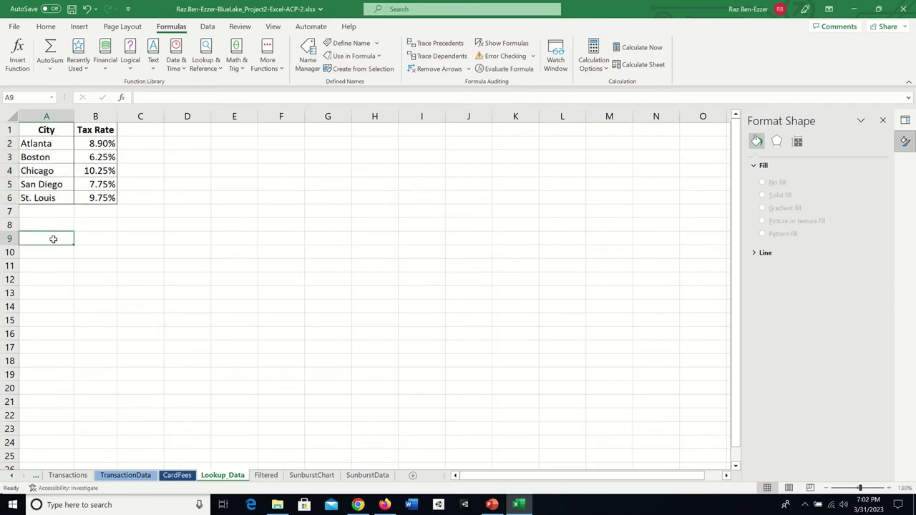
{"action": "left_click", "coordinate": [100, 170]}
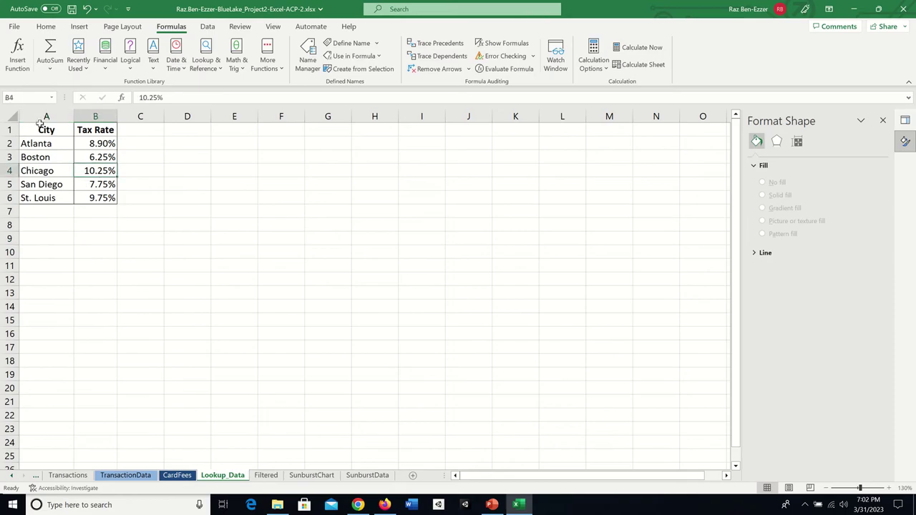
{"action": "left_click", "coordinate": [32, 144]}
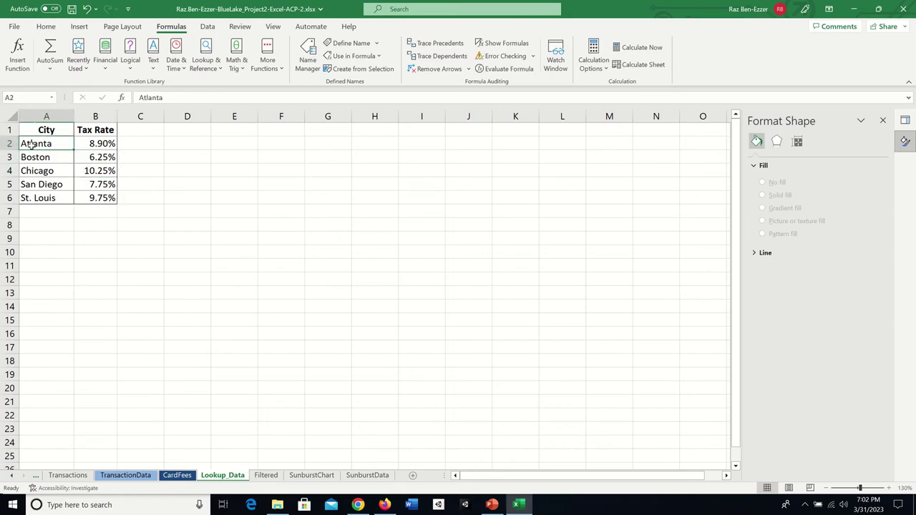
{"action": "left_click_drag", "start_coordinate": [45, 199], "coordinate": [50, 146]}
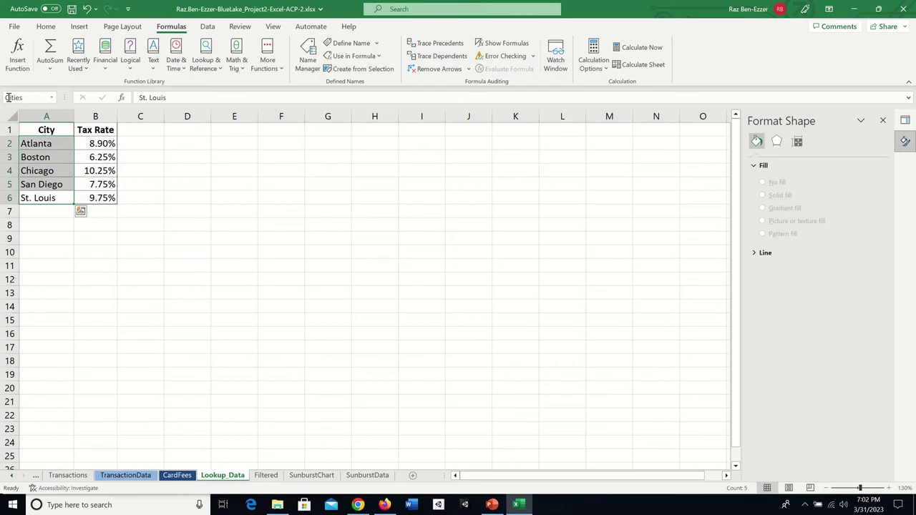
{"action": "left_click", "coordinate": [51, 248]}
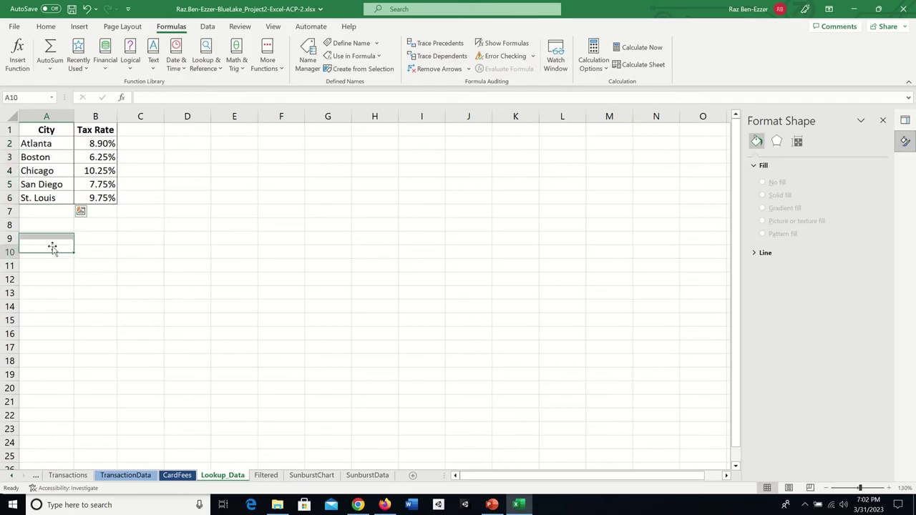
- In the browser instructions, mark step 10b as done and copy the range name TaxRates from step 10c
{"action": "left_click", "coordinate": [358, 505]}
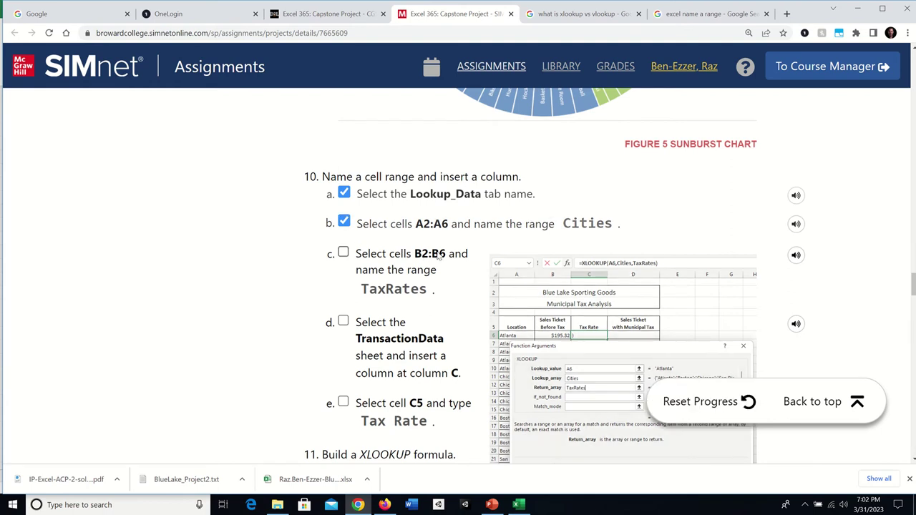
{"action": "left_click_drag", "start_coordinate": [362, 290], "coordinate": [431, 291]}
{"action": "right_click", "coordinate": [413, 293]}
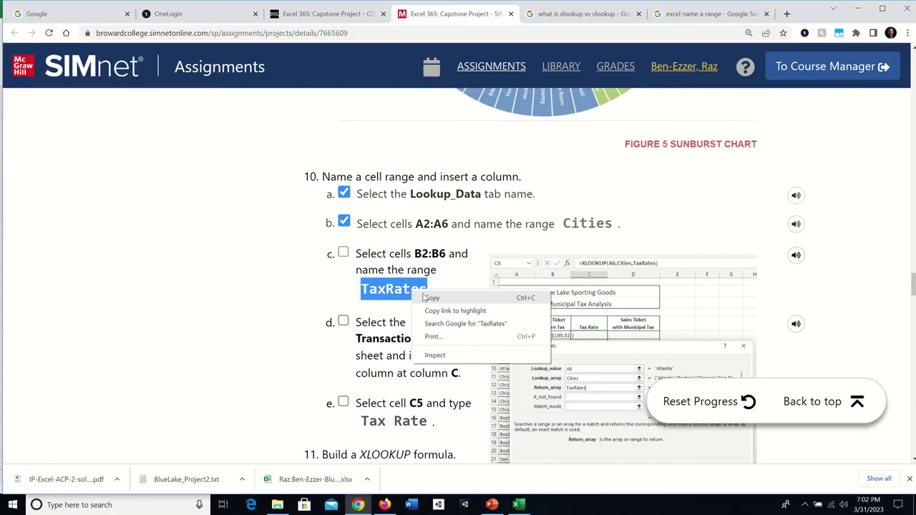
{"action": "left_click", "coordinate": [432, 298]}
- In Excel, define the name TaxRates for cells B2:B6 on the Lookup_Data sheet
{"action": "left_click", "coordinate": [530, 506]}
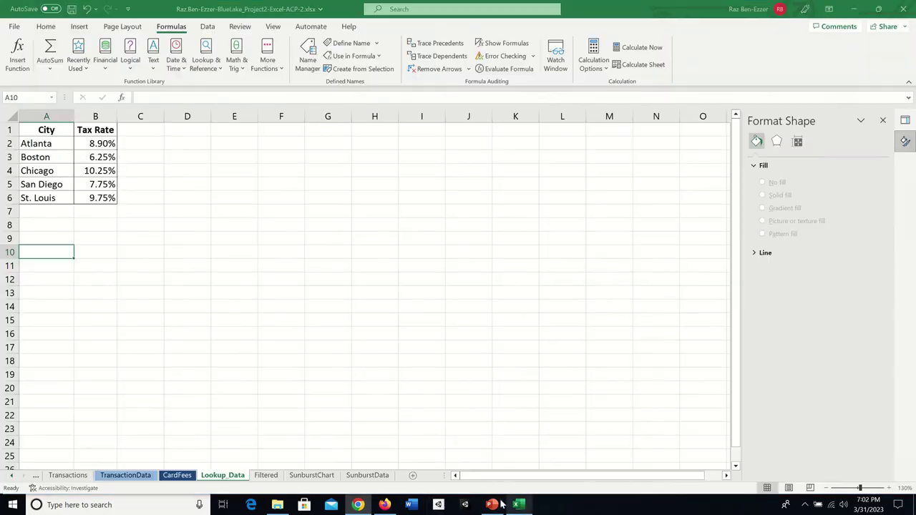
{"action": "left_click_drag", "start_coordinate": [103, 144], "coordinate": [104, 198]}
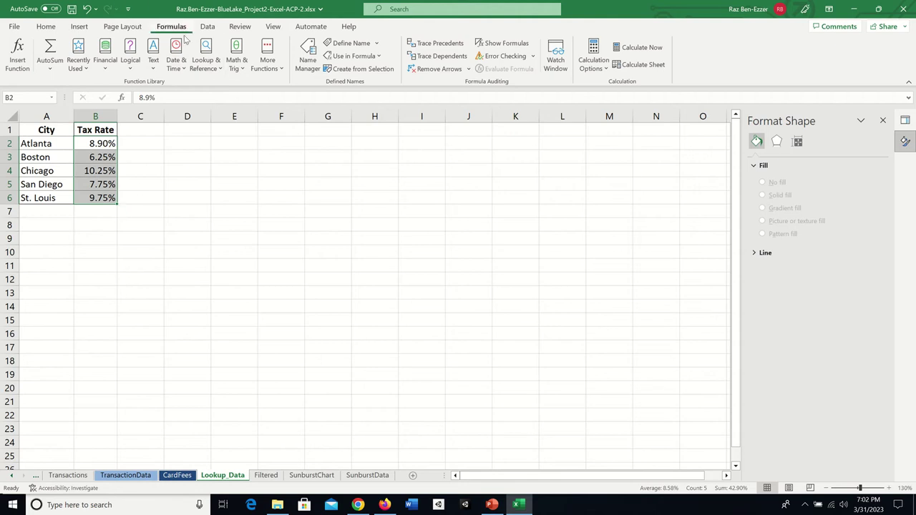
{"action": "left_click", "coordinate": [350, 43]}
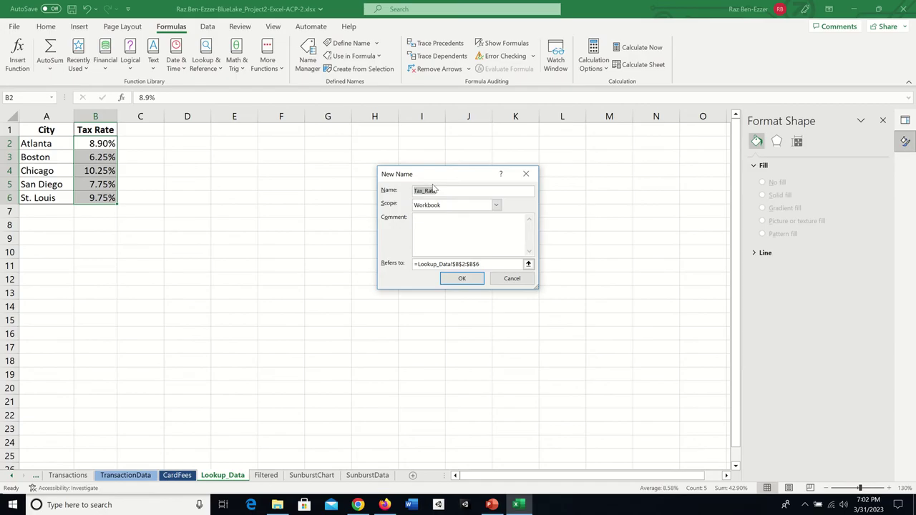
{"action": "type", "text": "TaxRates"}
{"action": "left_click", "coordinate": [462, 278]}
- Check the range name assigned to the tax rate cells by deselecting and reselecting B2:B6
{"action": "left_click", "coordinate": [152, 214]}
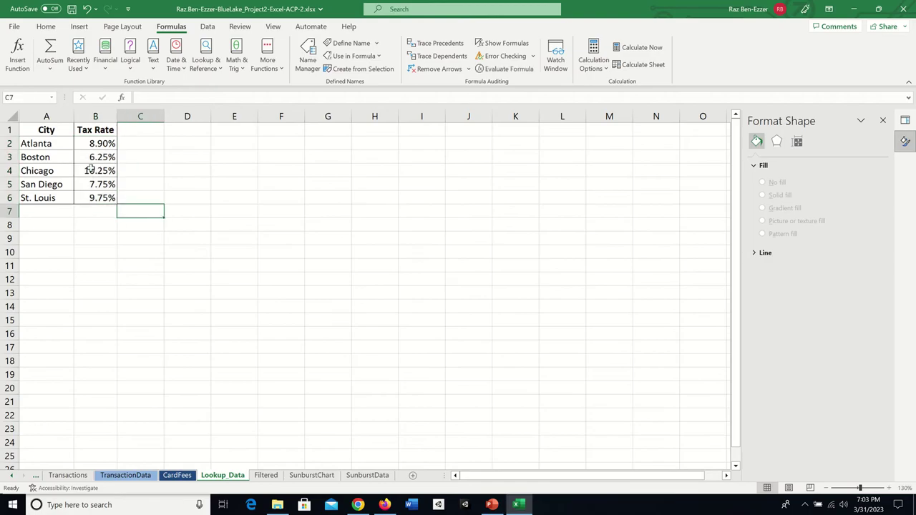
{"action": "left_click_drag", "start_coordinate": [97, 146], "coordinate": [103, 200]}
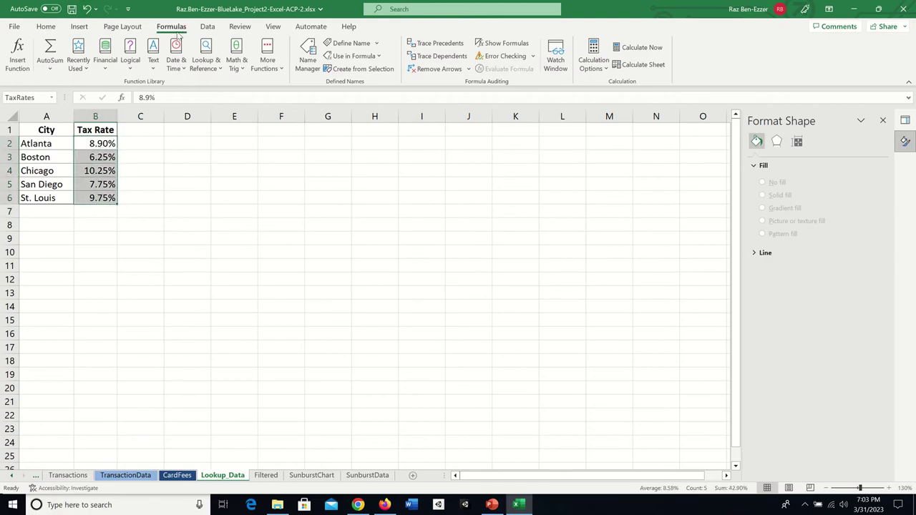
{"action": "left_click", "coordinate": [46, 27]}
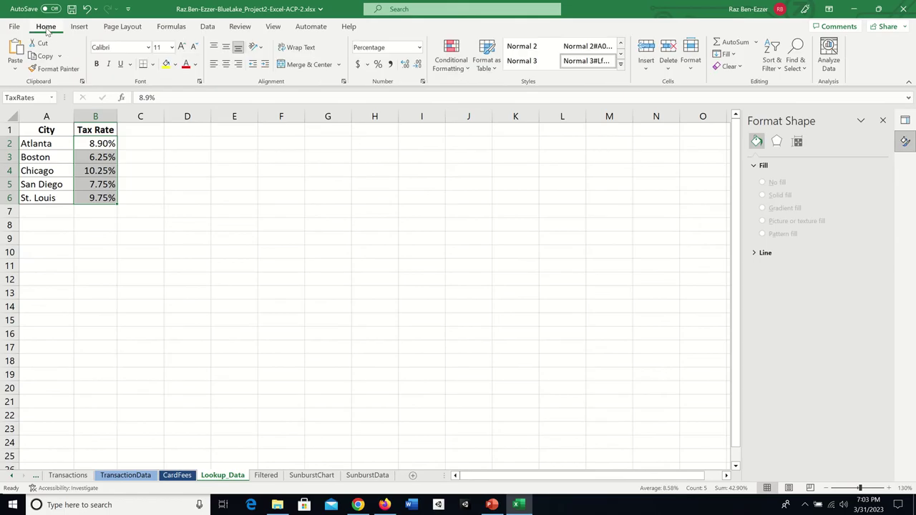
{"action": "left_click", "coordinate": [161, 266]}
{"action": "left_click_drag", "start_coordinate": [95, 143], "coordinate": [96, 199]}
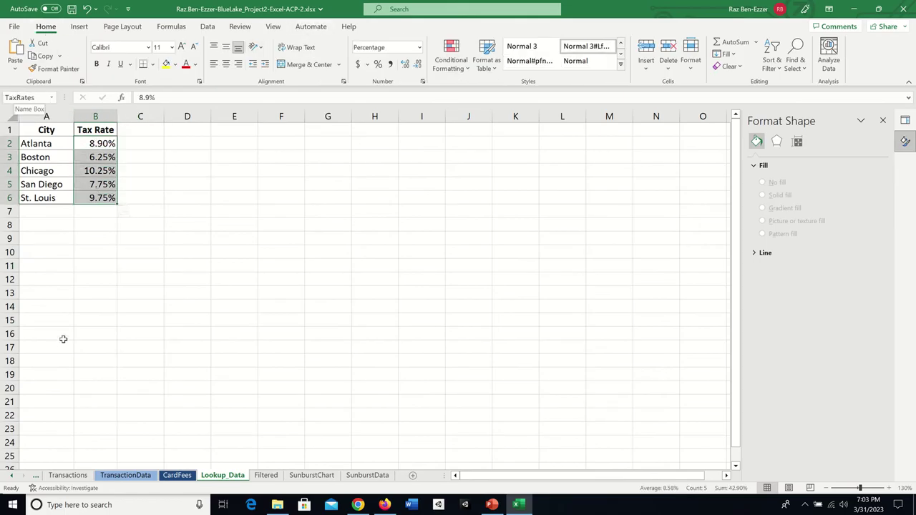
- Reselect cells B2:B6 once more to verify their range name, and clear the selection
{"action": "left_click", "coordinate": [104, 200]}
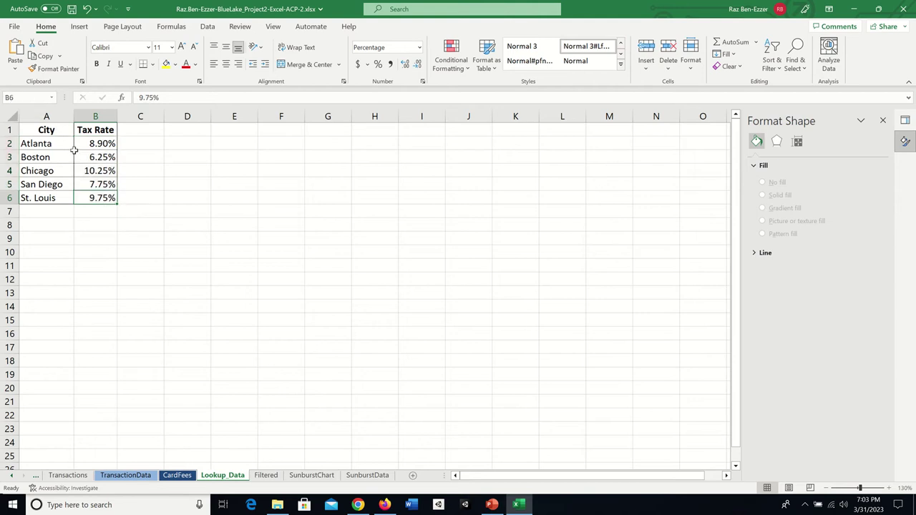
{"action": "left_click", "coordinate": [54, 157]}
{"action": "left_click_drag", "start_coordinate": [97, 141], "coordinate": [101, 199]}
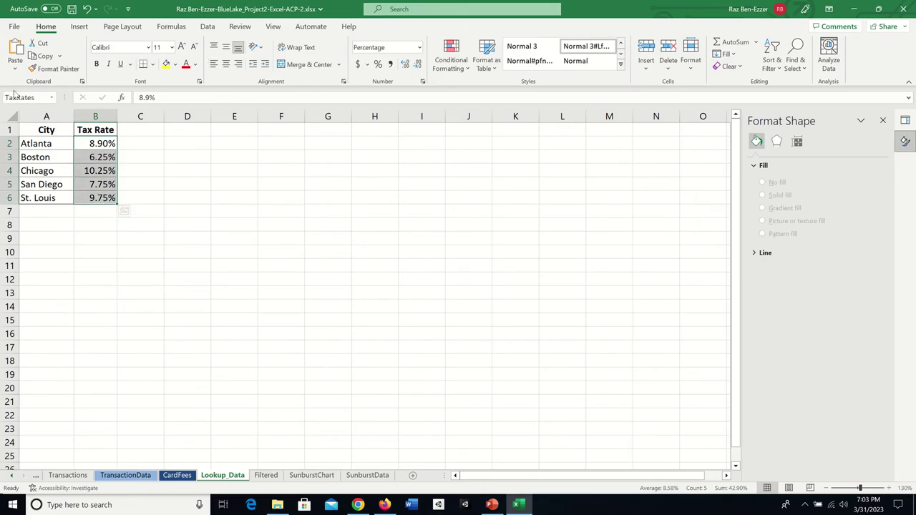
{"action": "left_click", "coordinate": [135, 293]}
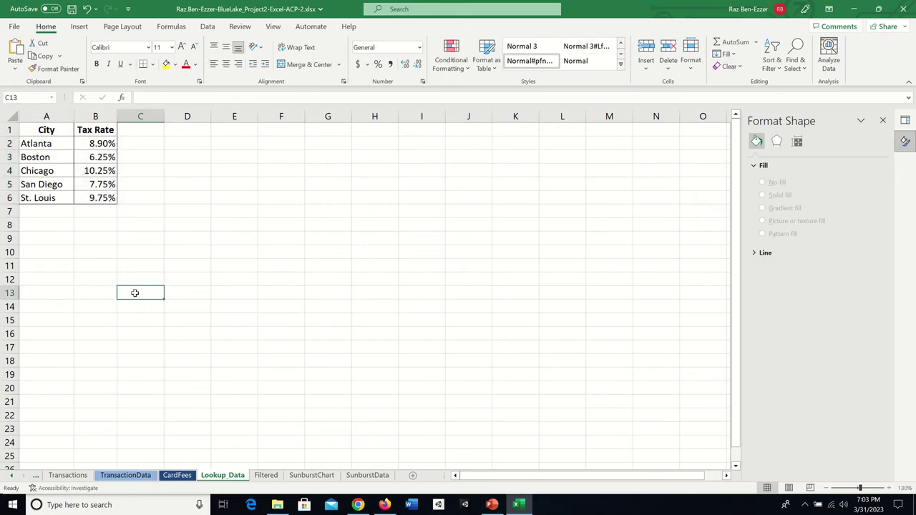
{"action": "left_click", "coordinate": [99, 248]}
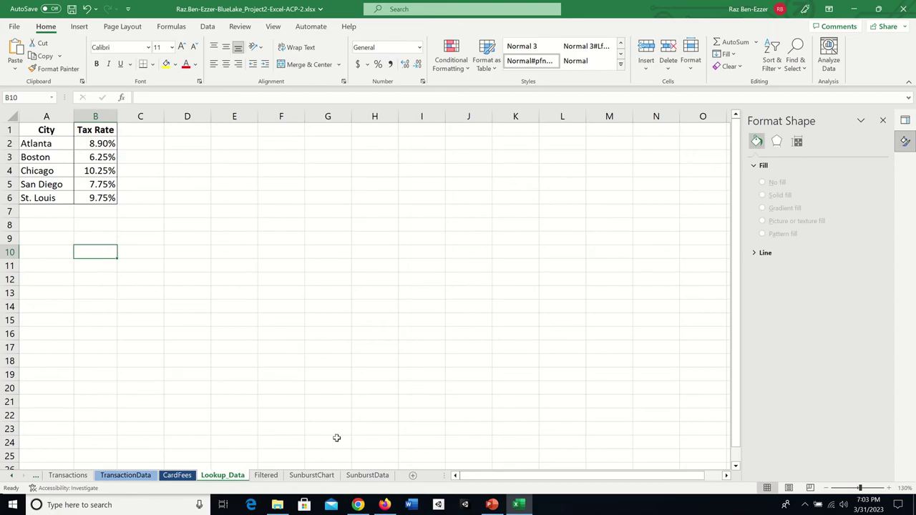
- In the browser instructions, mark step 10c as done and read the next instruction, step 10d
{"action": "left_click", "coordinate": [363, 507]}
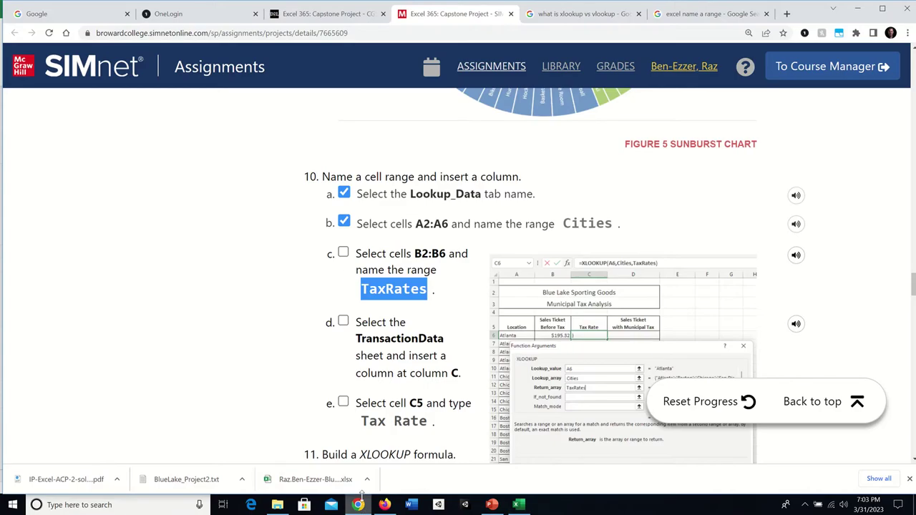
{"action": "left_click", "coordinate": [343, 253]}
{"action": "scroll", "coordinate": [322, 297], "scroll_direction": "down", "scroll_amount": 1}
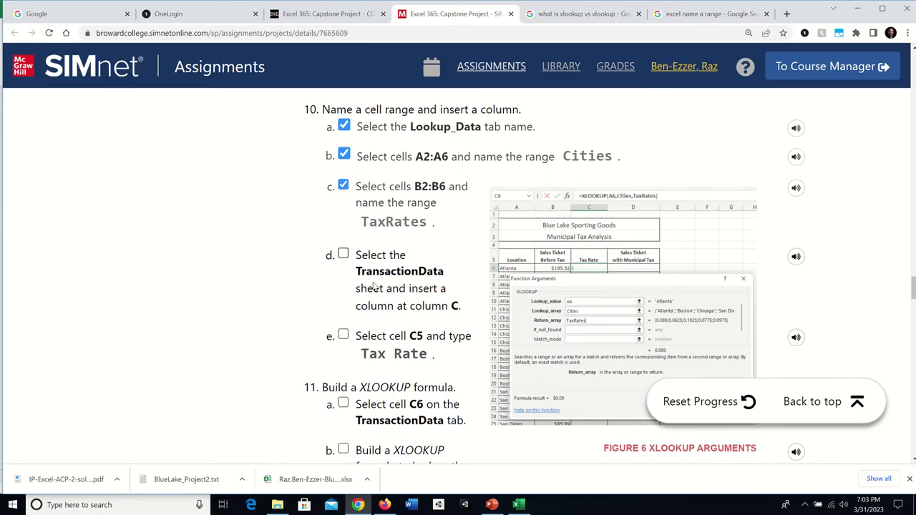
- In Excel, insert a new column at column C on the TransactionData sheet and select its header cell C5
{"action": "left_click", "coordinate": [519, 505]}
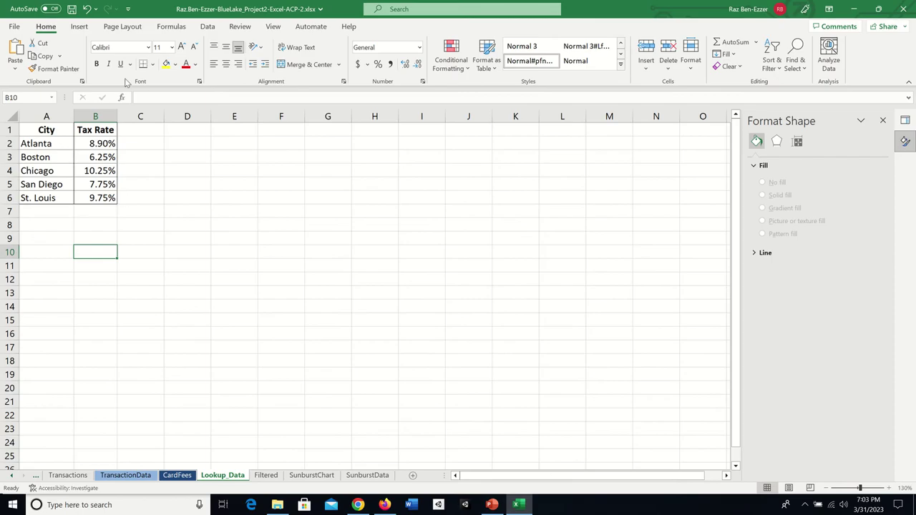
{"action": "left_click", "coordinate": [139, 477]}
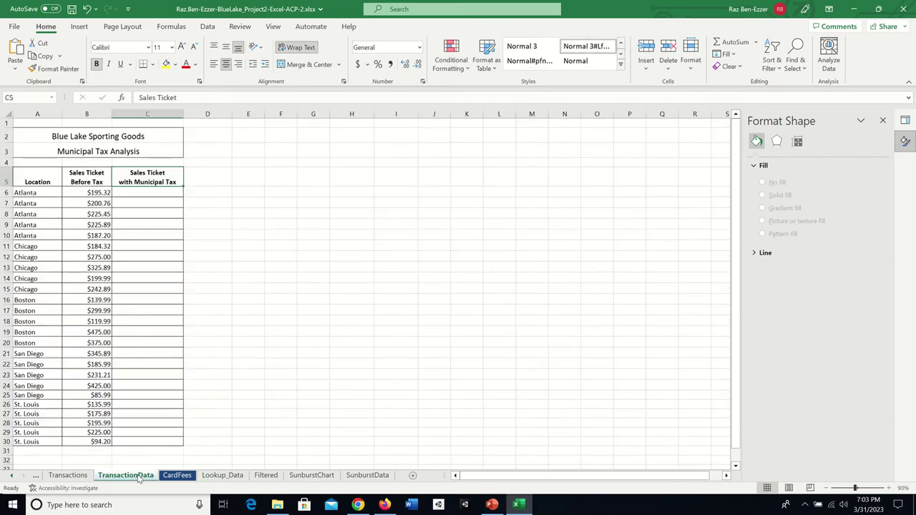
{"action": "left_click", "coordinate": [157, 113]}
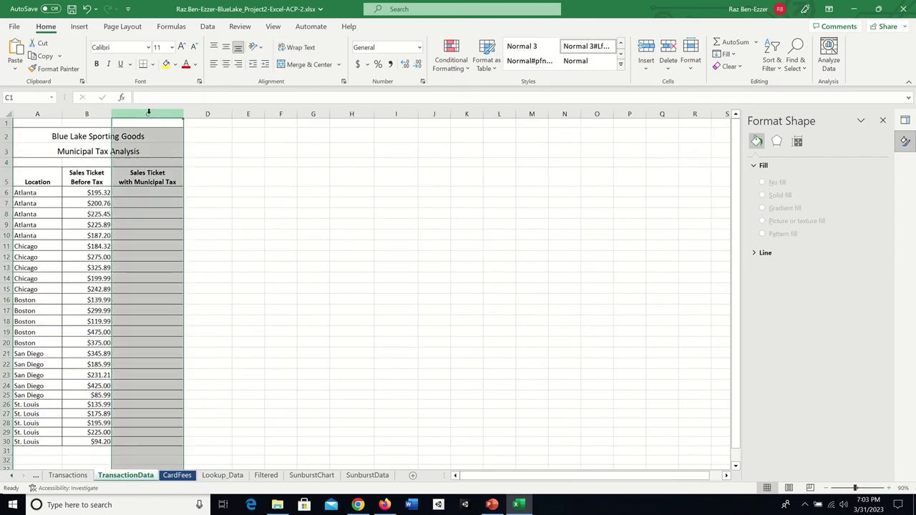
{"action": "right_click", "coordinate": [150, 118]}
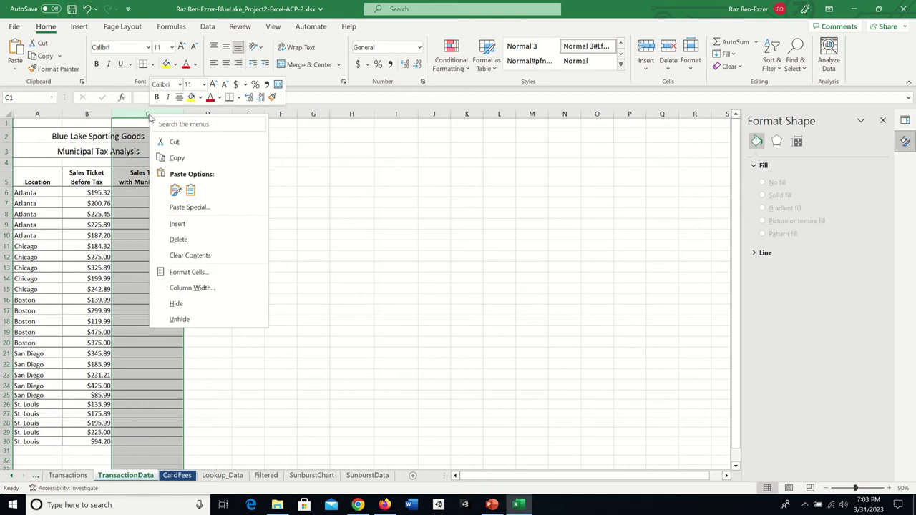
{"action": "left_click", "coordinate": [176, 223]}
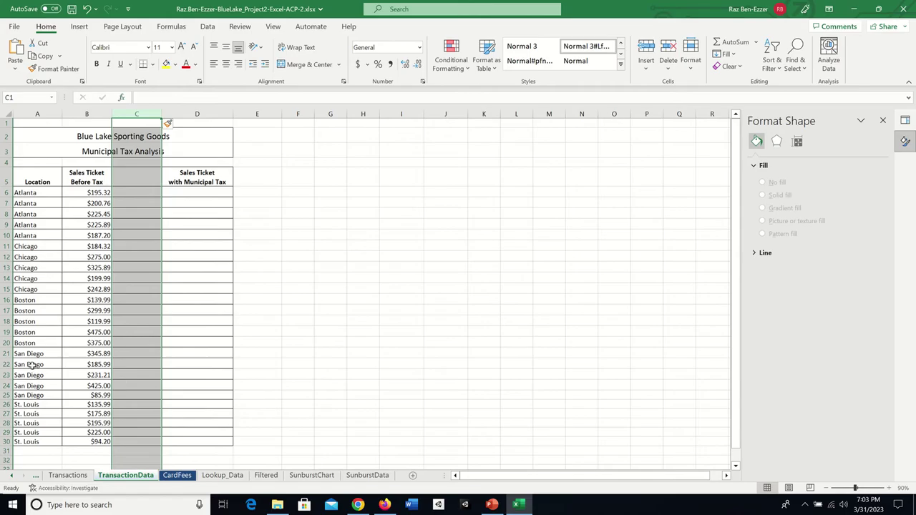
{"action": "left_click", "coordinate": [138, 178]}
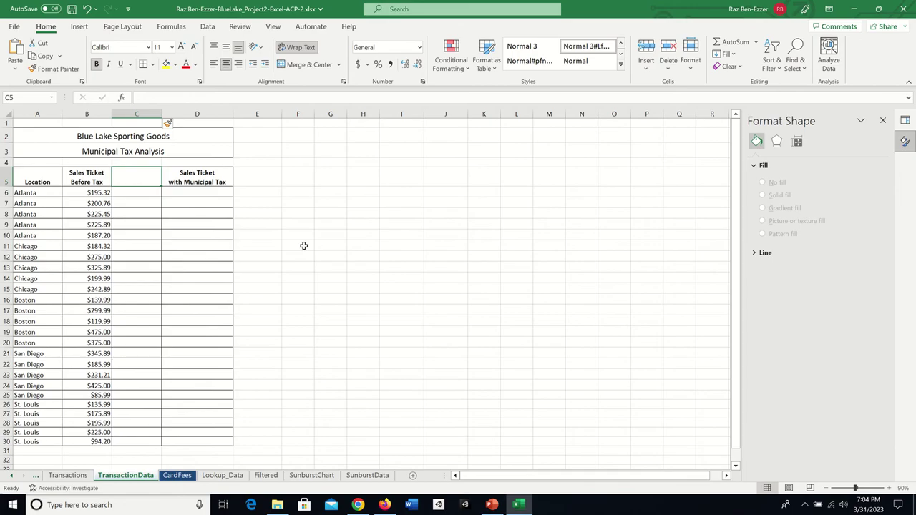
- In the browser instructions, mark step 10d as done and copy the heading text Tax Rate from step 10e
{"action": "left_click", "coordinate": [358, 504]}
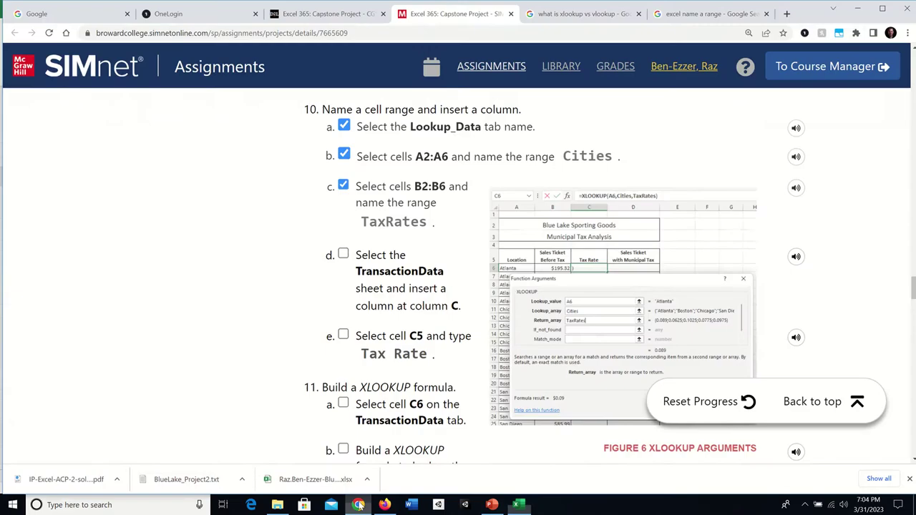
{"action": "left_click", "coordinate": [347, 257]}
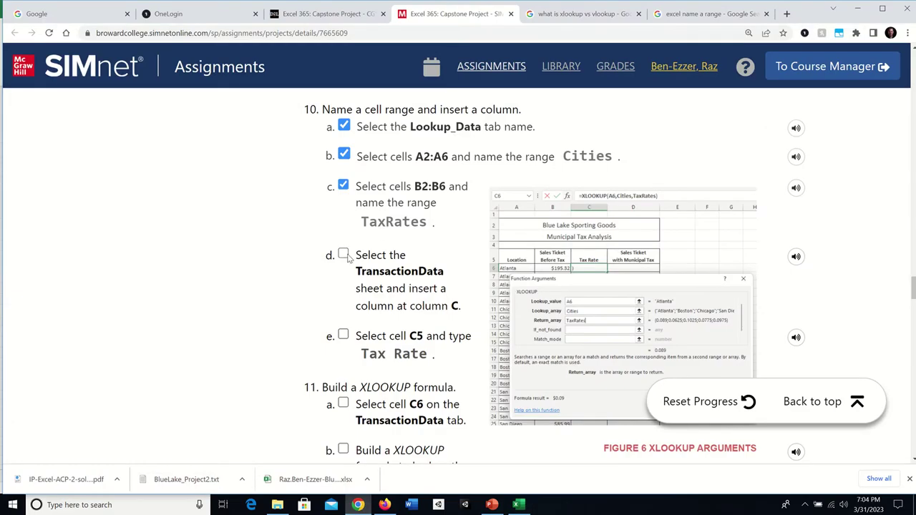
{"action": "left_click_drag", "start_coordinate": [363, 356], "coordinate": [425, 357]}
{"action": "right_click", "coordinate": [424, 358]}
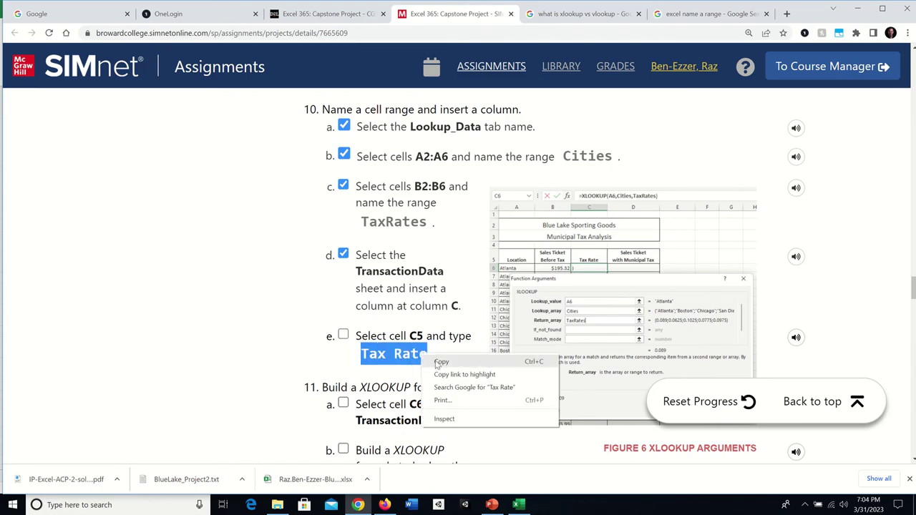
{"action": "left_click", "coordinate": [440, 362]}
- In Excel, paste the heading Tax Rate into cell C5 of the TransactionData sheet
{"action": "left_click", "coordinate": [521, 506]}
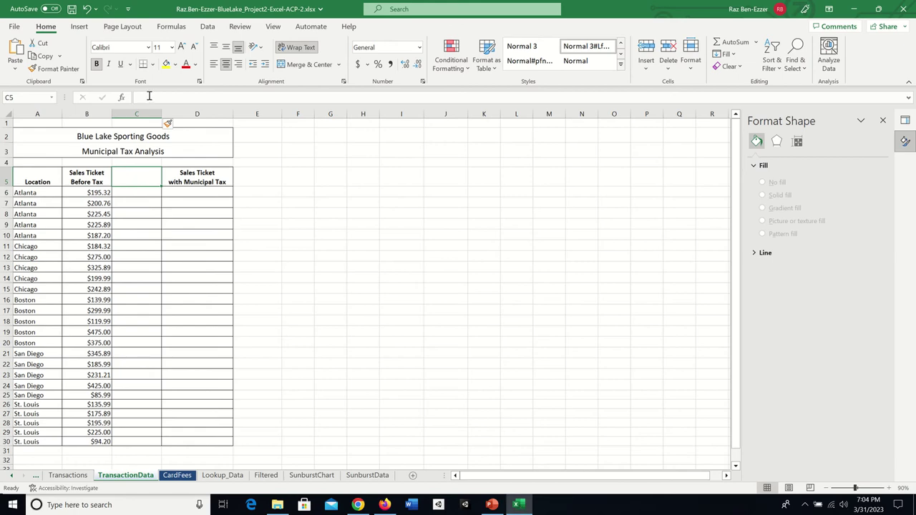
{"action": "left_click", "coordinate": [149, 96]}
{"action": "right_click", "coordinate": [149, 97]}
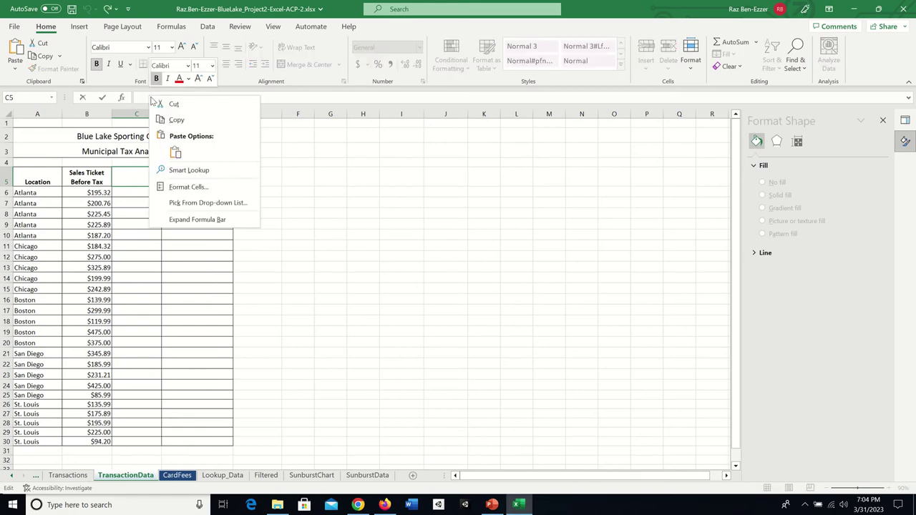
{"action": "left_click", "coordinate": [176, 155]}
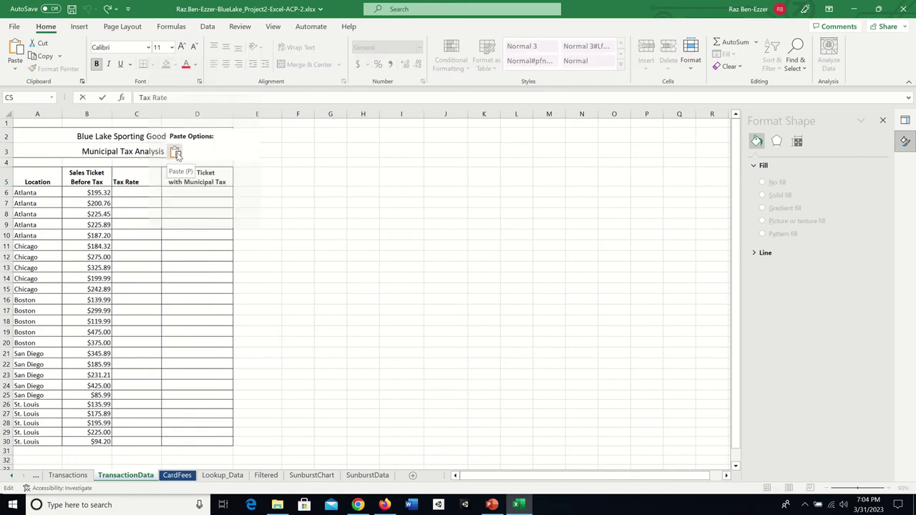
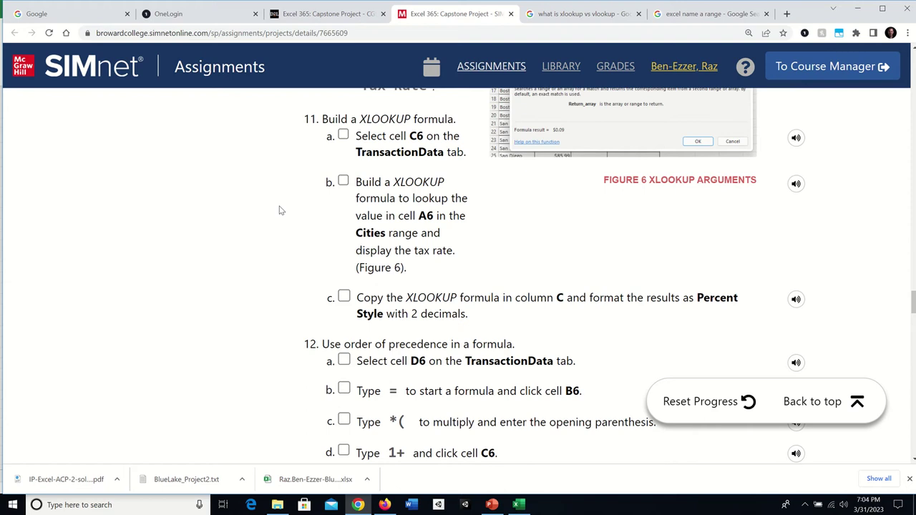
- In the browser instructions, mark step 11b as done and view the XLOOKUP arguments in Figure 6
{"action": "left_click", "coordinate": [342, 182]}
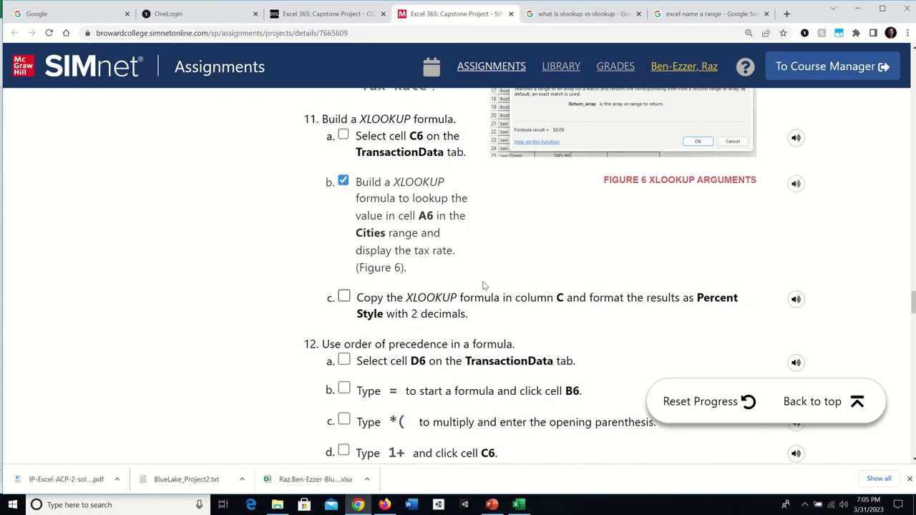
{"action": "scroll", "coordinate": [554, 268], "scroll_direction": "up", "scroll_amount": 2}
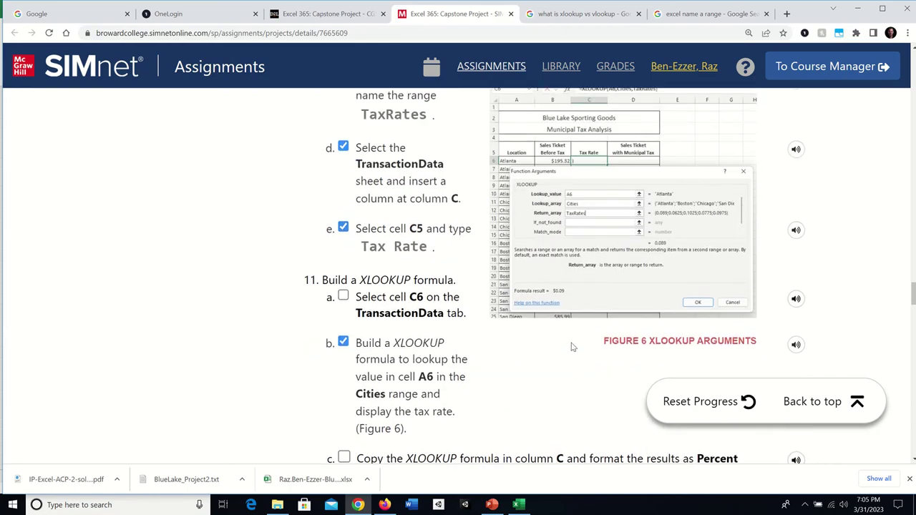
- In Excel, select cell C6 on the TransactionData sheet and bring up the formula commands
{"action": "left_click", "coordinate": [519, 506]}
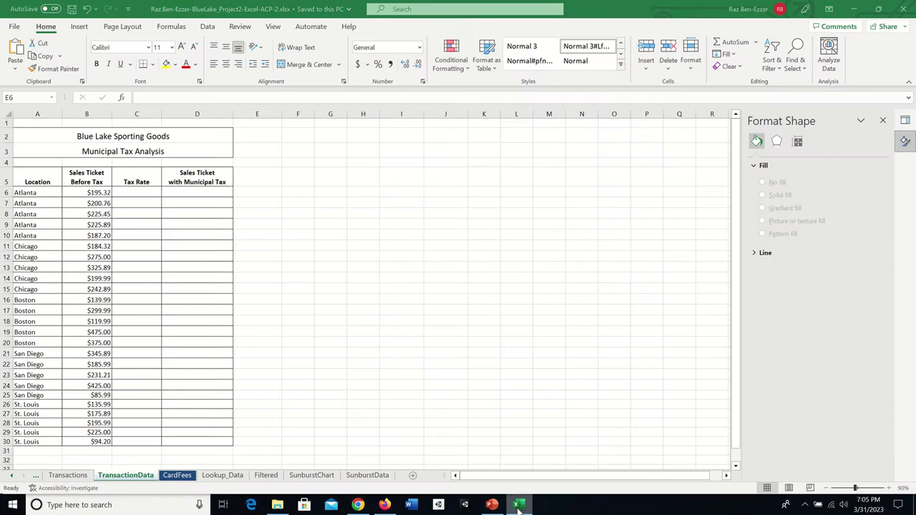
{"action": "left_click", "coordinate": [130, 192]}
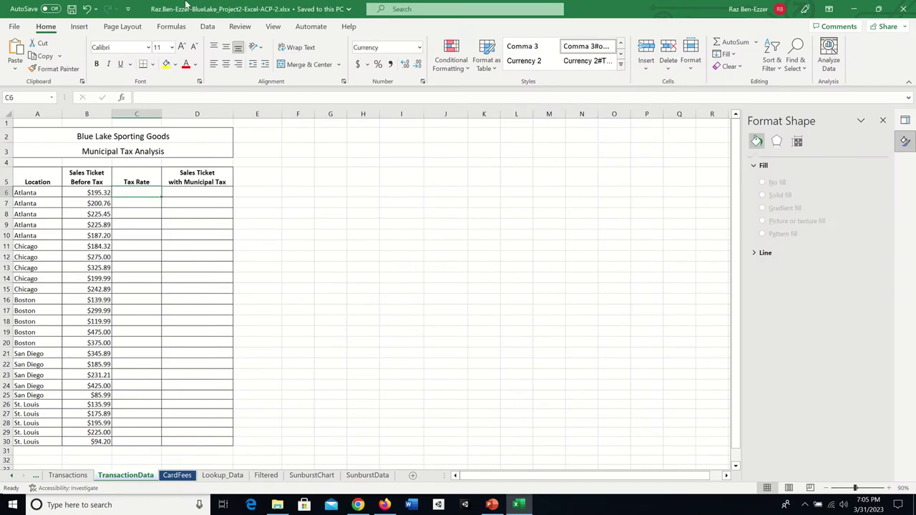
{"action": "left_click", "coordinate": [172, 27]}
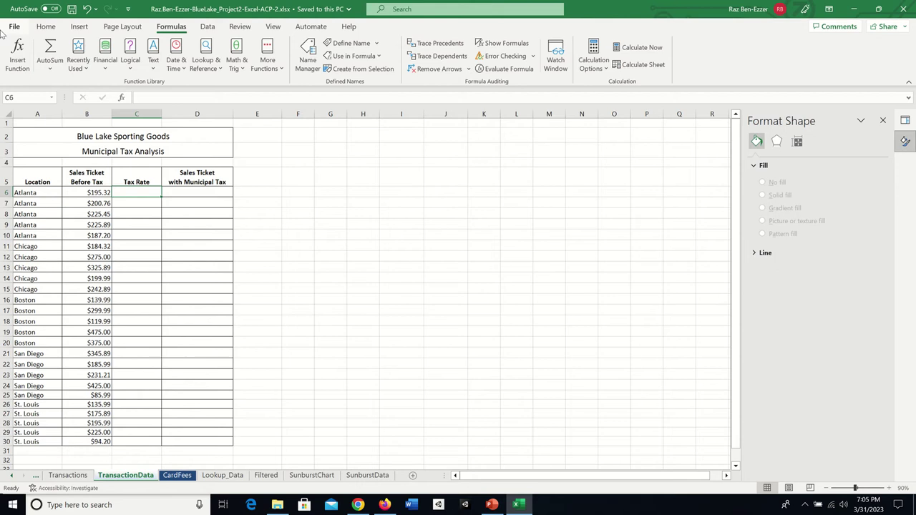
{"action": "left_click", "coordinate": [237, 63]}
{"action": "scroll", "coordinate": [296, 341], "scroll_direction": "down", "scroll_amount": 12}
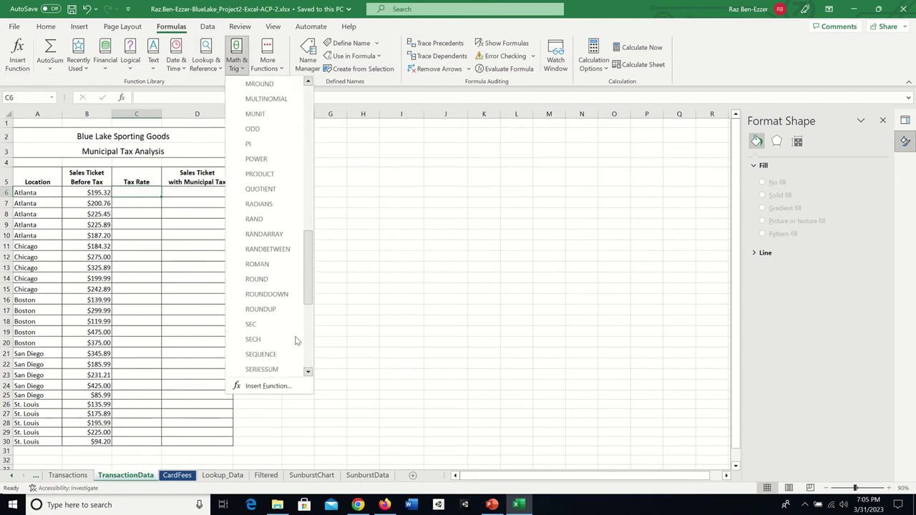
{"action": "scroll", "coordinate": [297, 342], "scroll_direction": "down", "scroll_amount": 6}
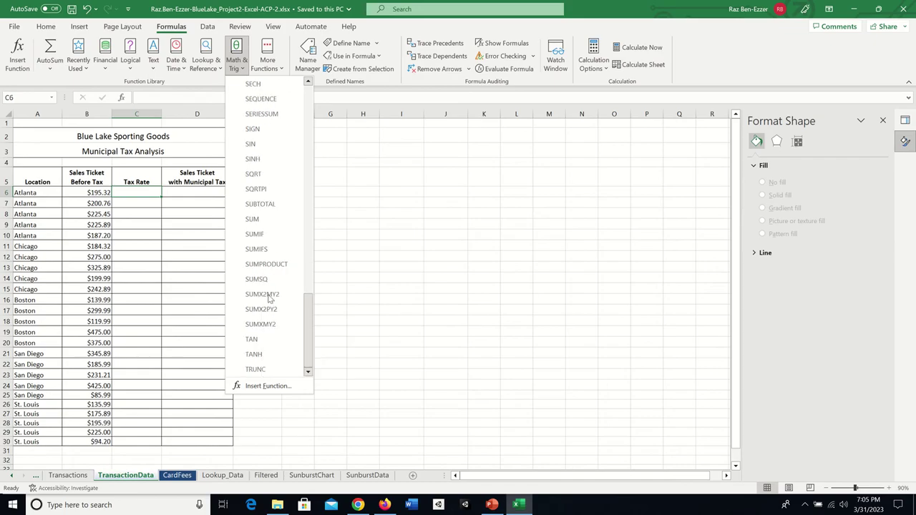
{"action": "left_click_drag", "start_coordinate": [312, 321], "coordinate": [327, 85]}
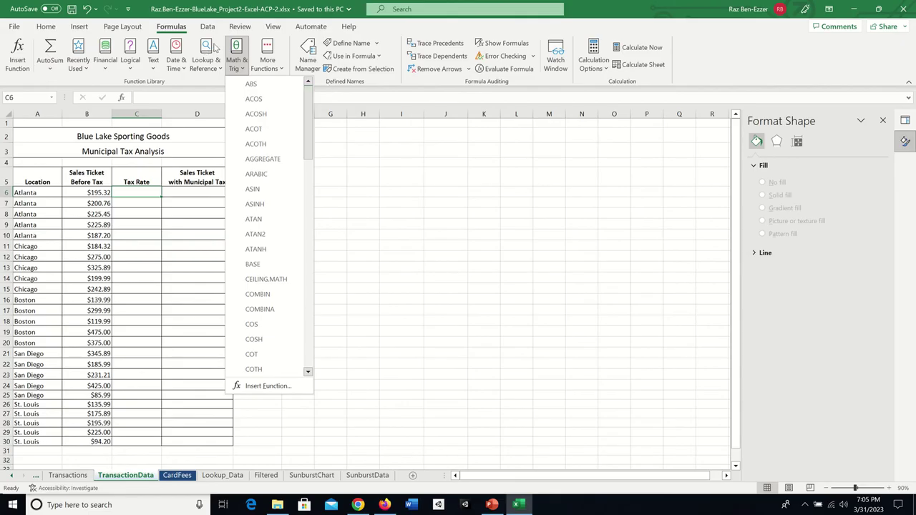
- Insert the XLOOKUP function in cell C6 and move its arguments dialog clear of the sales data
{"action": "left_click", "coordinate": [210, 50]}
{"action": "scroll", "coordinate": [201, 265], "scroll_direction": "down", "scroll_amount": 5}
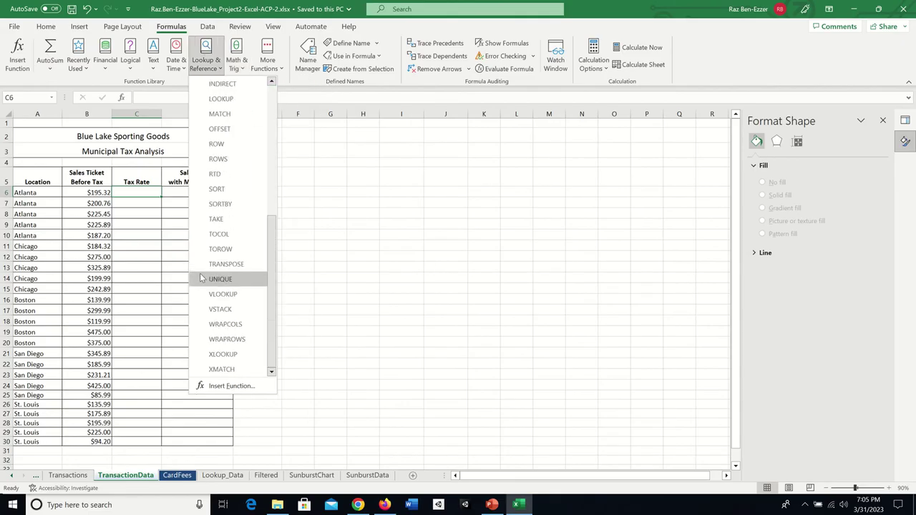
{"action": "left_click", "coordinate": [232, 355]}
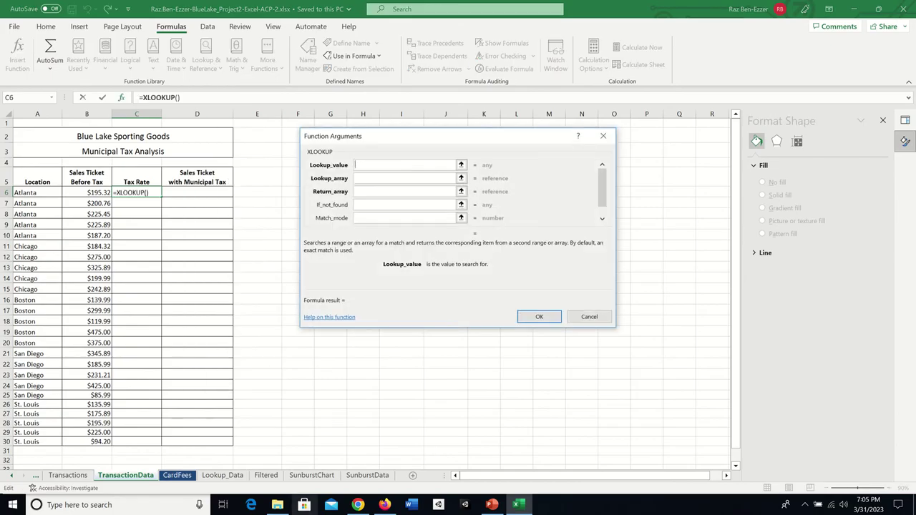
{"action": "left_click_drag", "start_coordinate": [490, 136], "coordinate": [532, 110]}
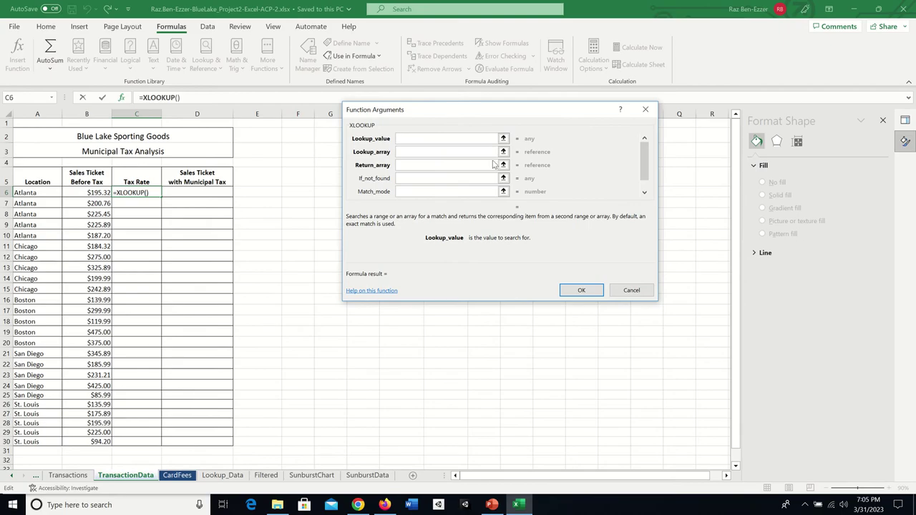
- In the browser instructions, mark step 11a as done and review the arguments shown in Figure 6
{"action": "left_click", "coordinate": [358, 505]}
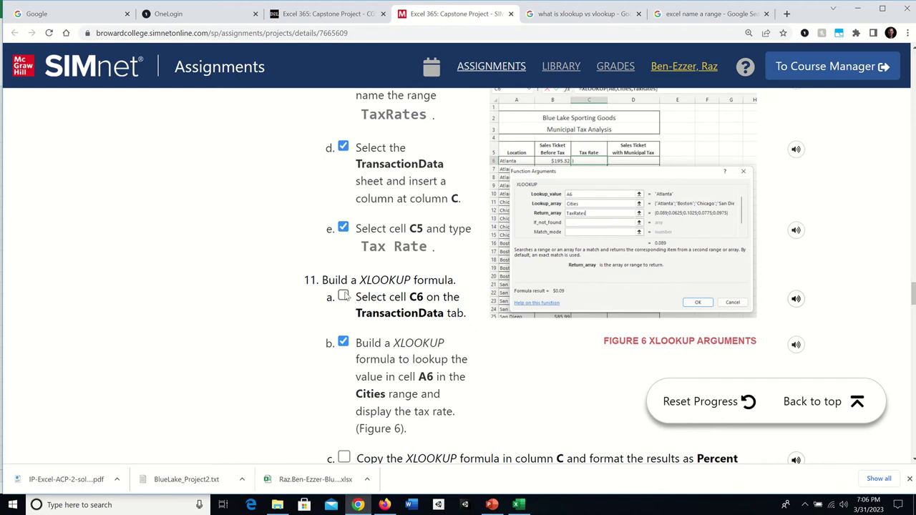
{"action": "left_click", "coordinate": [344, 295]}
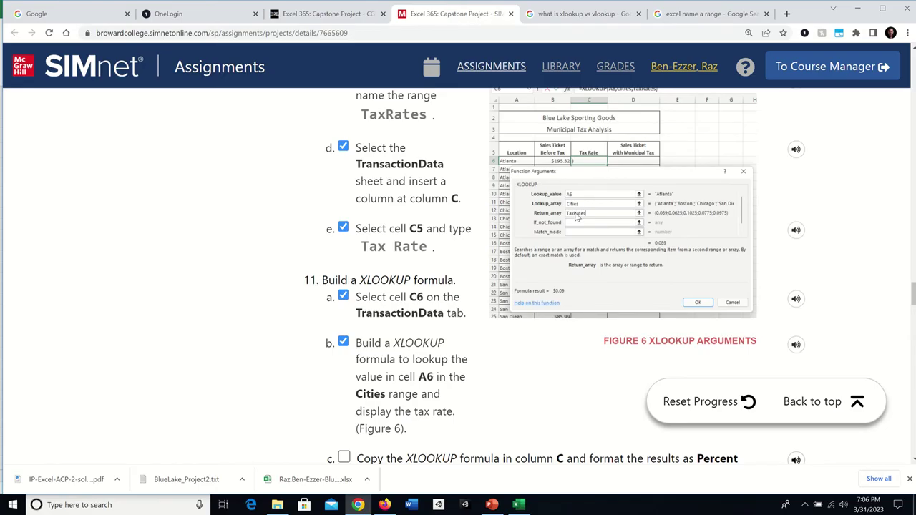
- In Excel, set the XLOOKUP lookup value to A6 and the lookup array to the Cities range (A2:A6) on the Lookup_Data sheet
{"action": "left_click", "coordinate": [520, 507]}
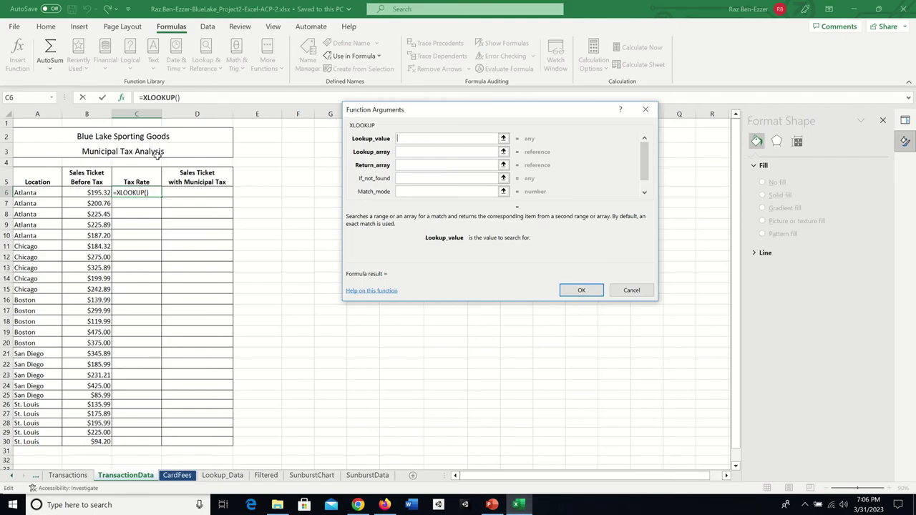
{"action": "left_click", "coordinate": [20, 194]}
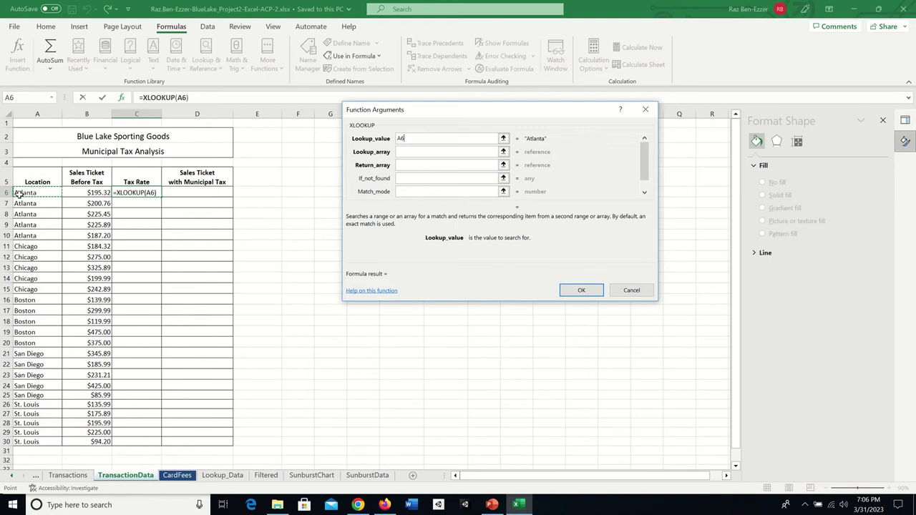
{"action": "left_click", "coordinate": [408, 152]}
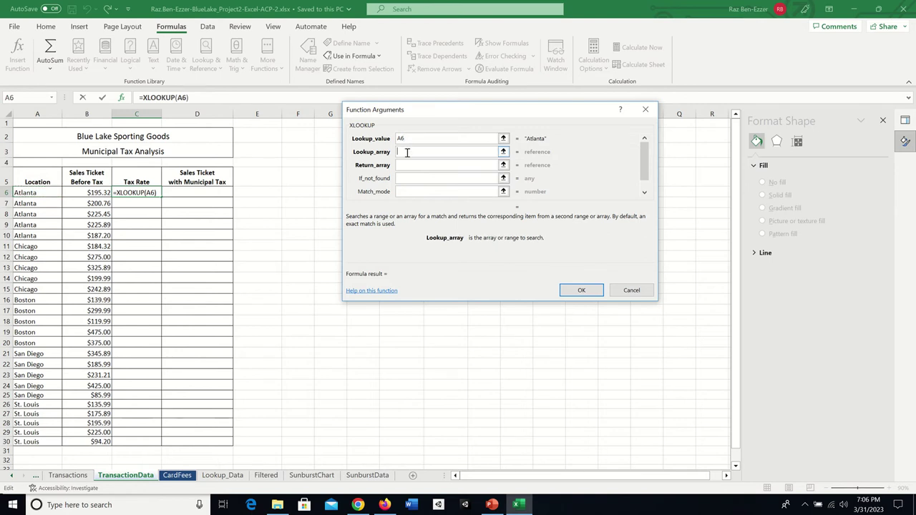
{"action": "left_click", "coordinate": [224, 475]}
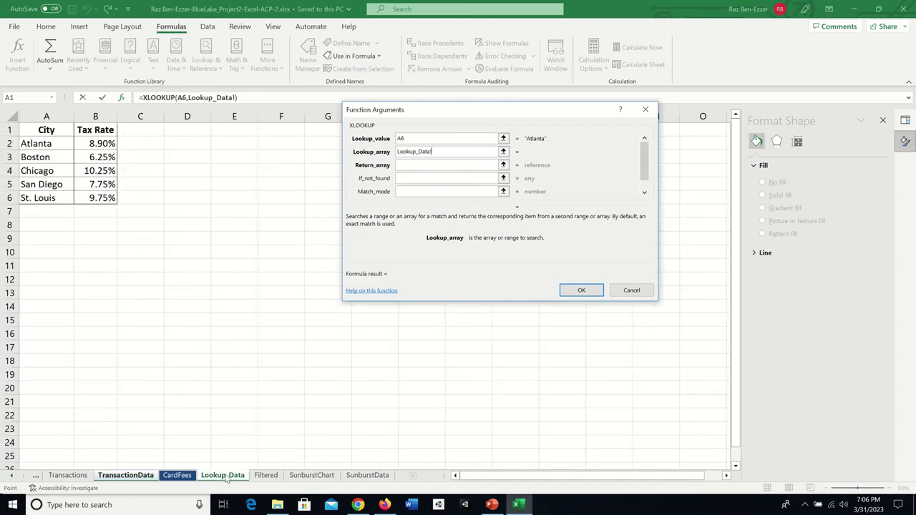
{"action": "left_click_drag", "start_coordinate": [37, 143], "coordinate": [43, 200]}
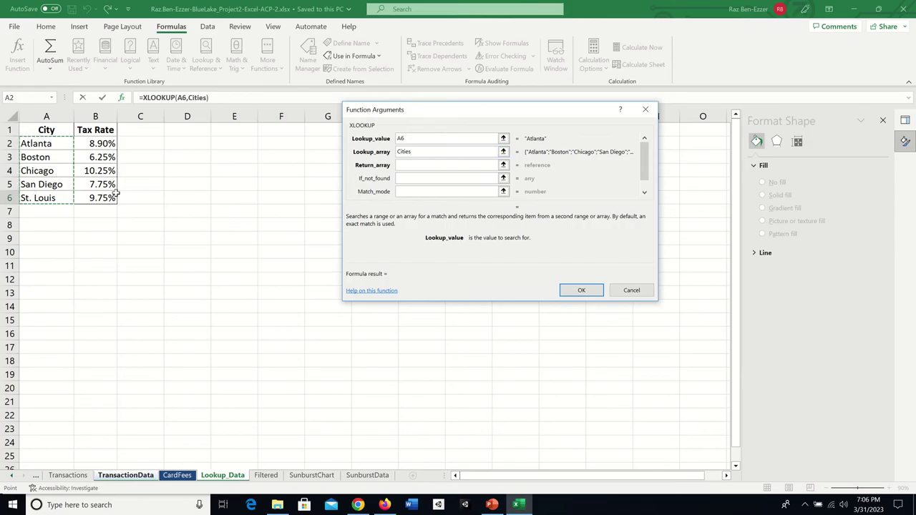
- Check step 11b in the browser instructions and set the XLOOKUP return array to the TaxRates range (B2:B6) on the Lookup_Data sheet
{"action": "left_click", "coordinate": [405, 165]}
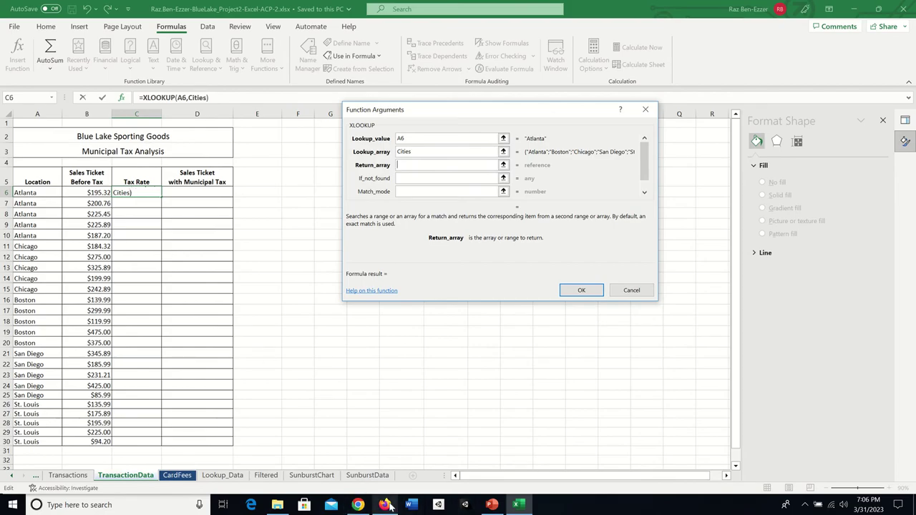
{"action": "left_click", "coordinate": [358, 505]}
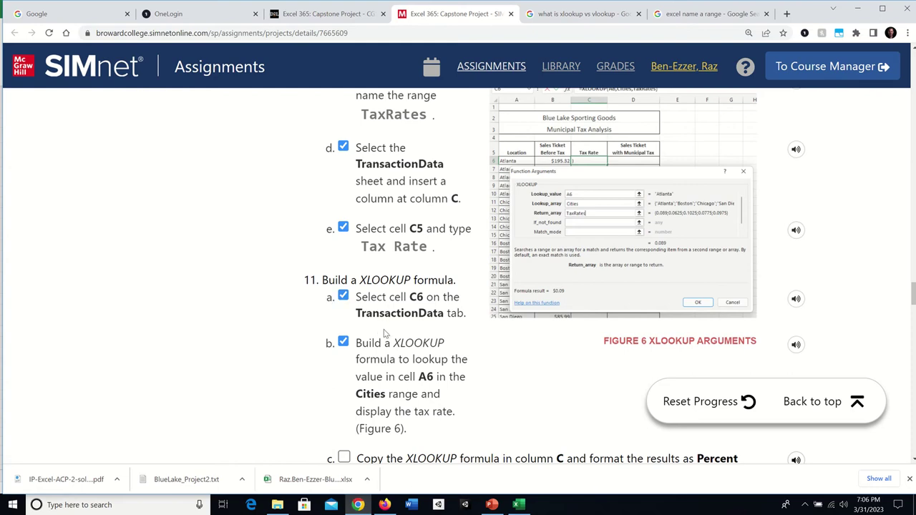
{"action": "scroll", "coordinate": [378, 344], "scroll_direction": "down", "scroll_amount": 1}
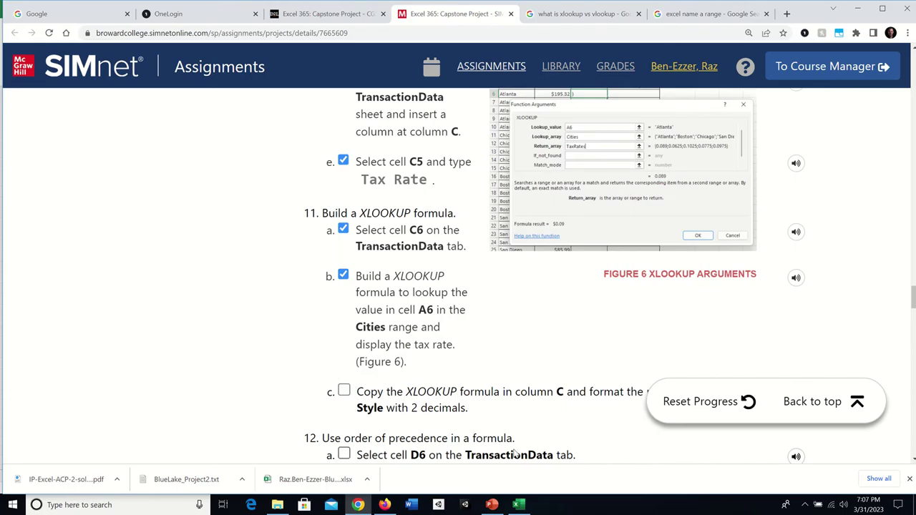
{"action": "left_click", "coordinate": [519, 506]}
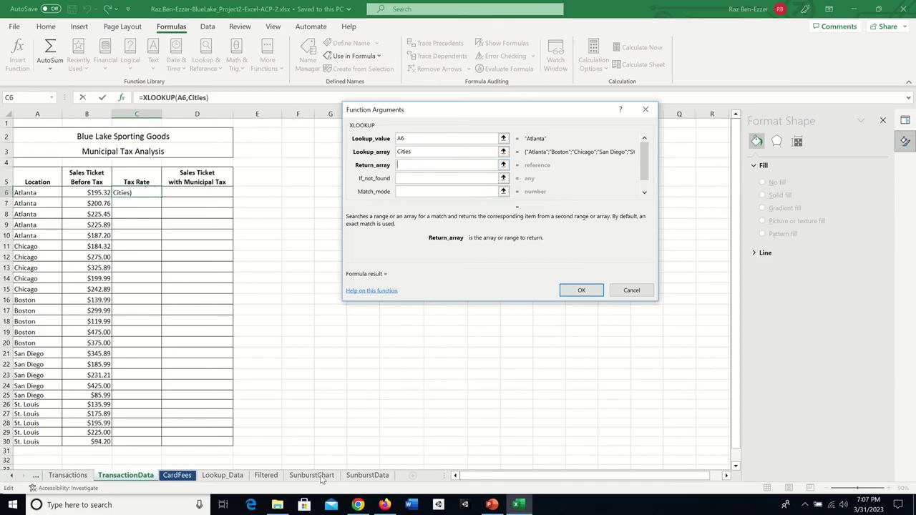
{"action": "left_click", "coordinate": [222, 476]}
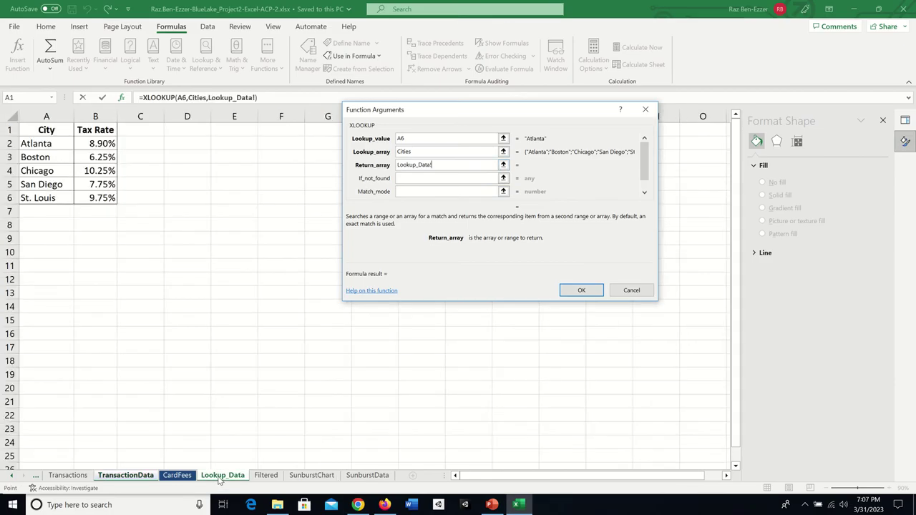
{"action": "left_click_drag", "start_coordinate": [86, 143], "coordinate": [92, 198]}
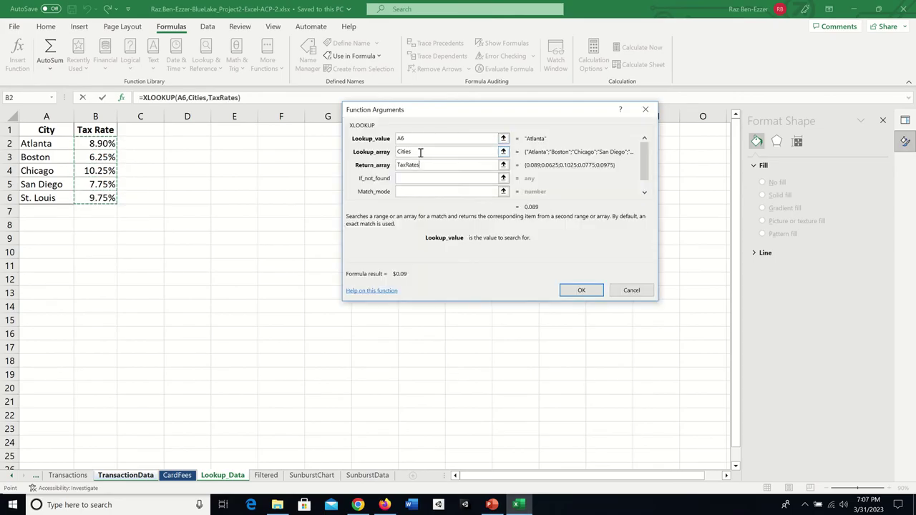
- Compare the arguments with Figure 6 in the browser, and accept the XLOOKUP formula in Excel with If_not_found left empty
{"action": "left_click", "coordinate": [356, 506]}
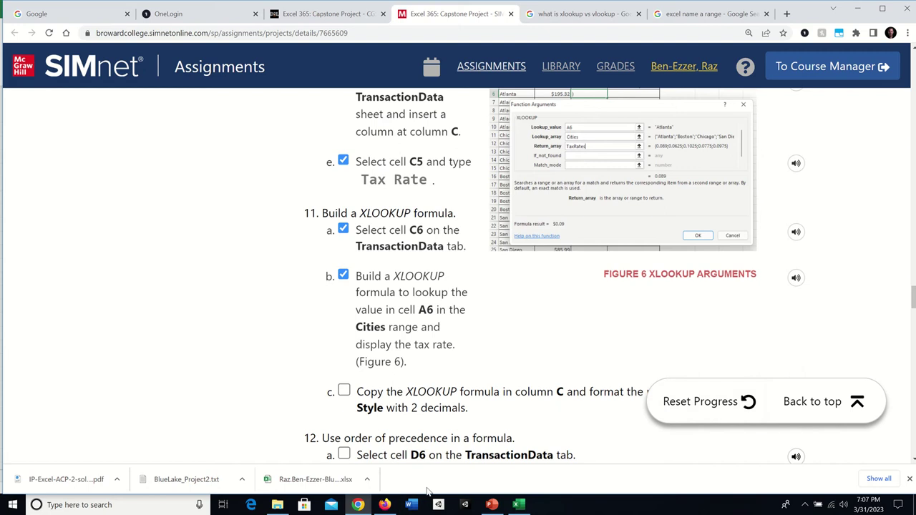
{"action": "left_click", "coordinate": [520, 505]}
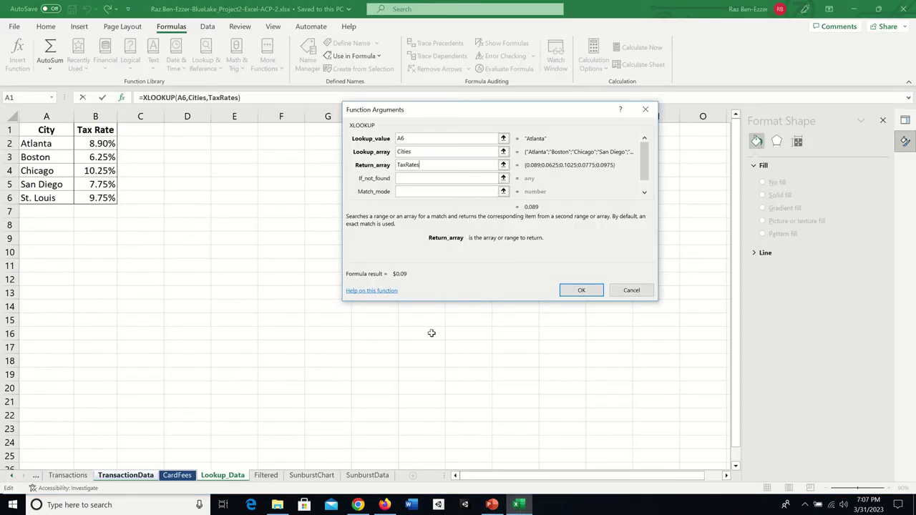
{"action": "left_click", "coordinate": [417, 178]}
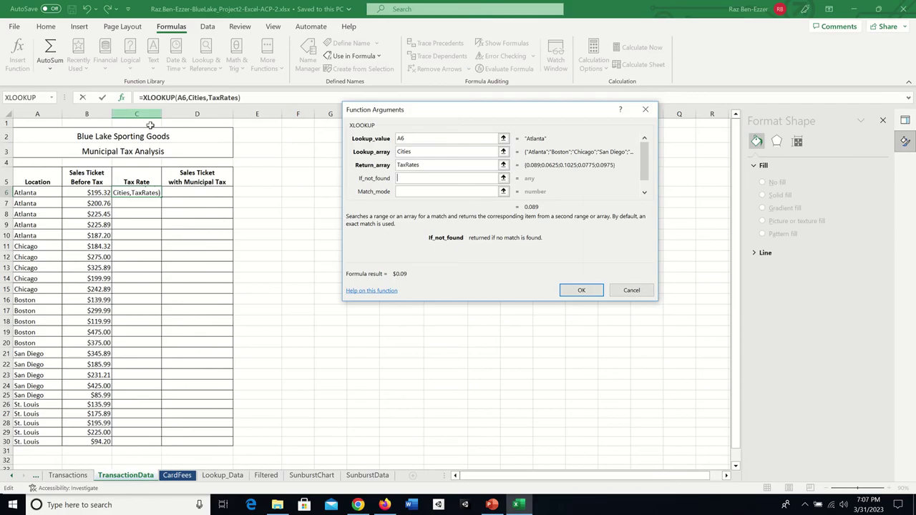
{"action": "left_click", "coordinate": [358, 505]}
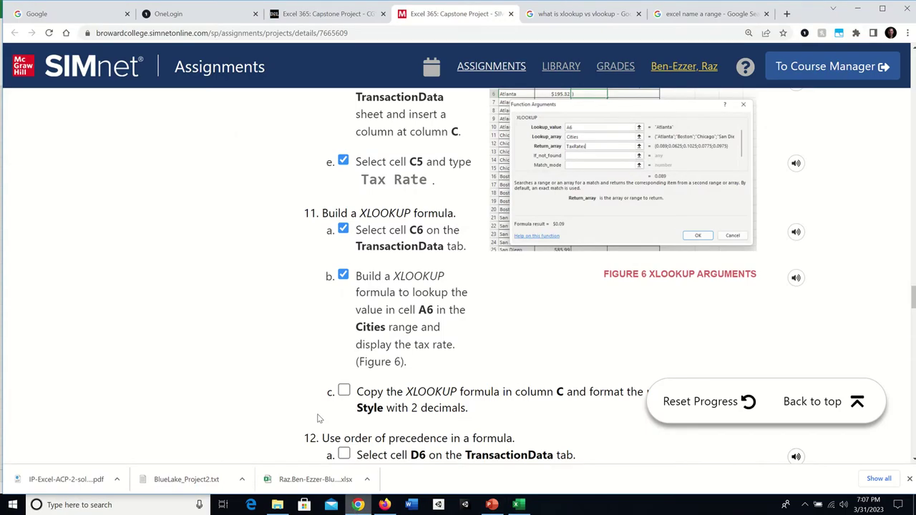
{"action": "scroll", "coordinate": [328, 315], "scroll_direction": "down", "scroll_amount": 1}
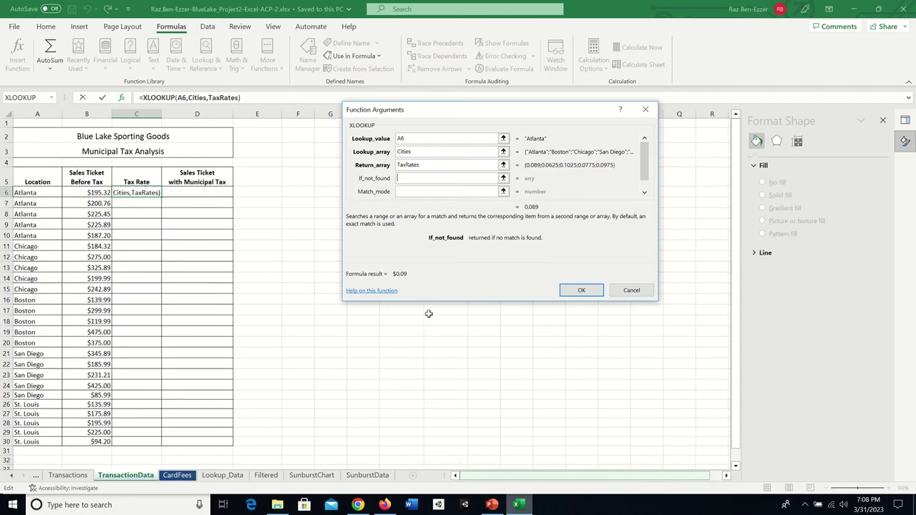
{"action": "left_click", "coordinate": [571, 291]}
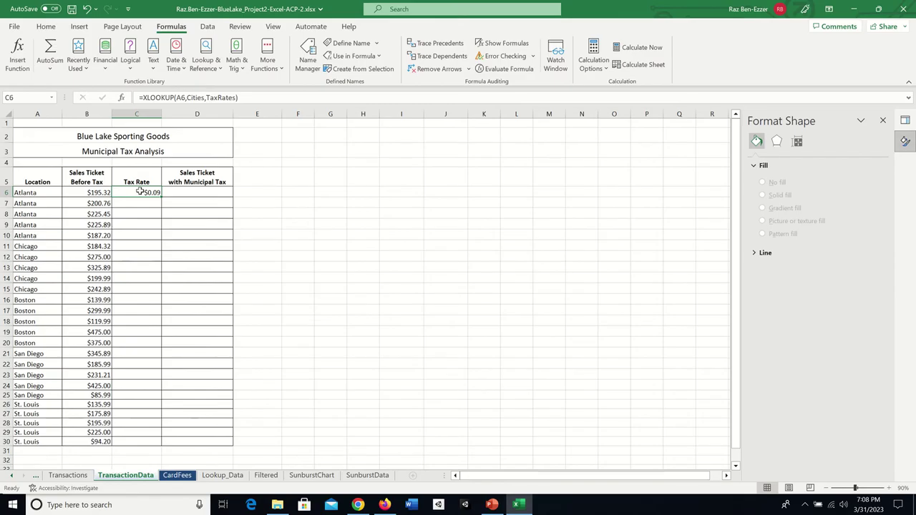
- Switch to the solution PDF in Firefox and examine the Tax Rate column on the TransactionData page
{"action": "left_click", "coordinate": [386, 505]}
{"action": "scroll", "coordinate": [319, 268], "scroll_direction": "down", "scroll_amount": 5}
{"action": "scroll", "coordinate": [320, 268], "scroll_direction": "up", "scroll_amount": 5}
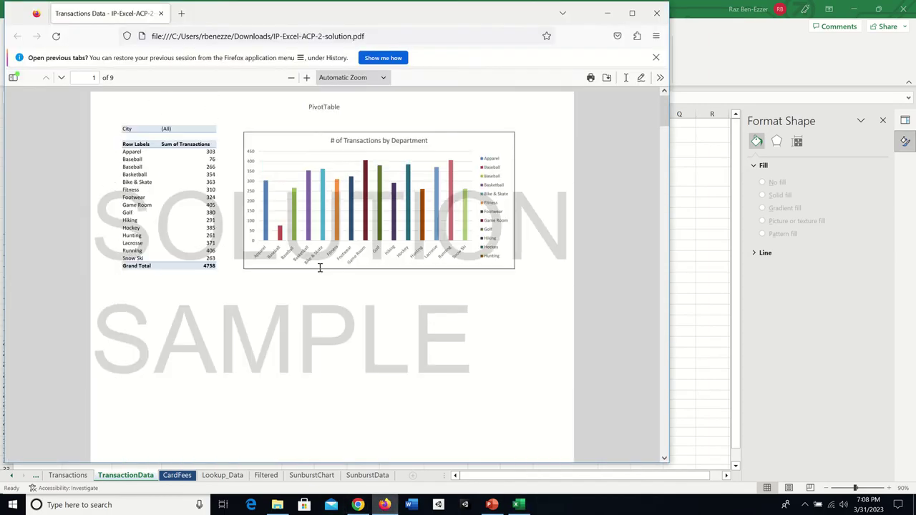
{"action": "scroll", "coordinate": [320, 268], "scroll_direction": "down", "scroll_amount": 15}
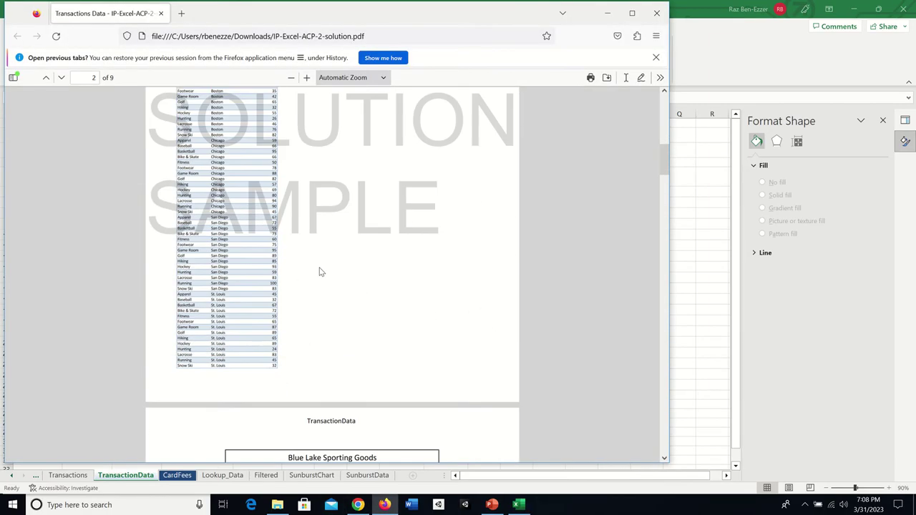
{"action": "scroll", "coordinate": [320, 270], "scroll_direction": "down", "scroll_amount": 1}
{"action": "scroll", "coordinate": [320, 268], "scroll_direction": "down", "scroll_amount": 2}
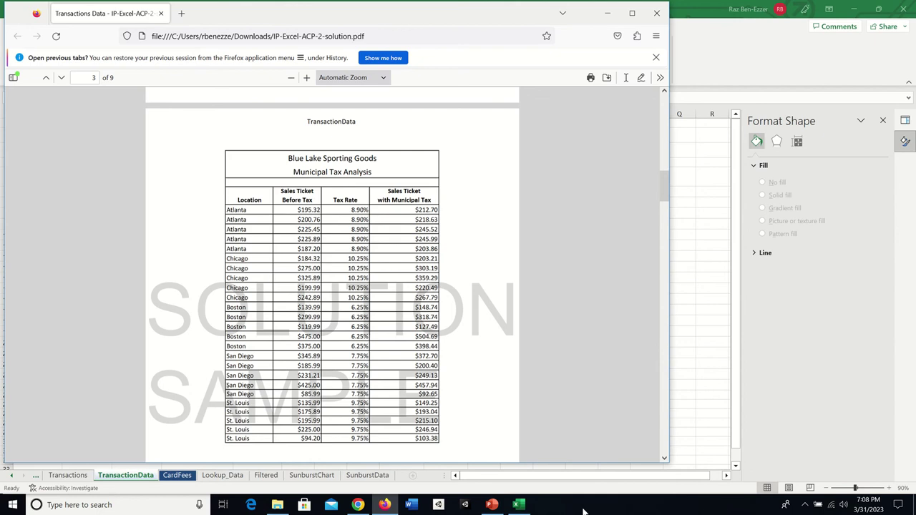
- Read step 11c in the browser instructions, and in Excel copy the XLOOKUP formula from C6 down to C30
{"action": "left_click", "coordinate": [518, 506]}
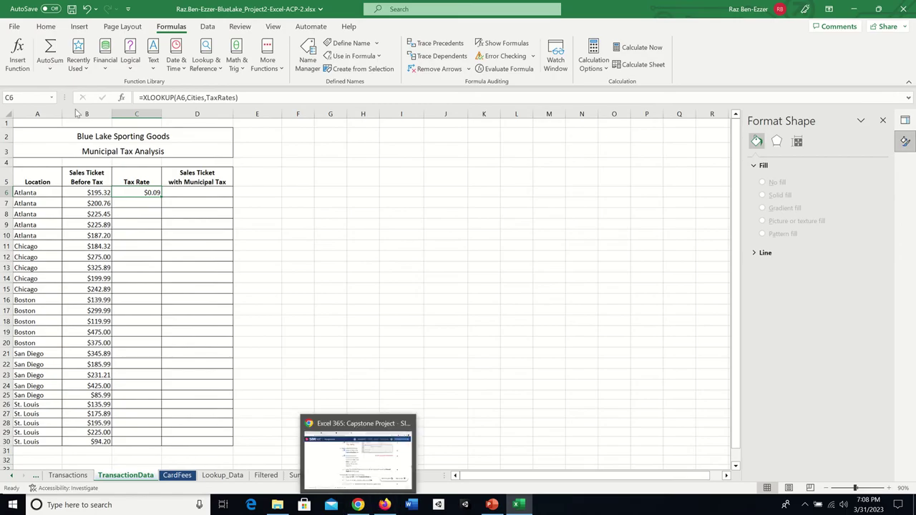
{"action": "left_click", "coordinate": [358, 505]}
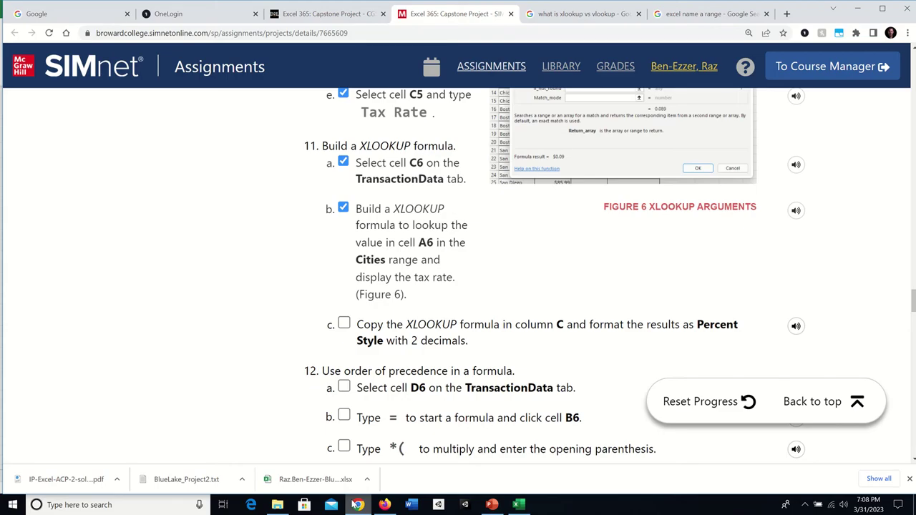
{"action": "scroll", "coordinate": [460, 324], "scroll_direction": "down", "scroll_amount": 1}
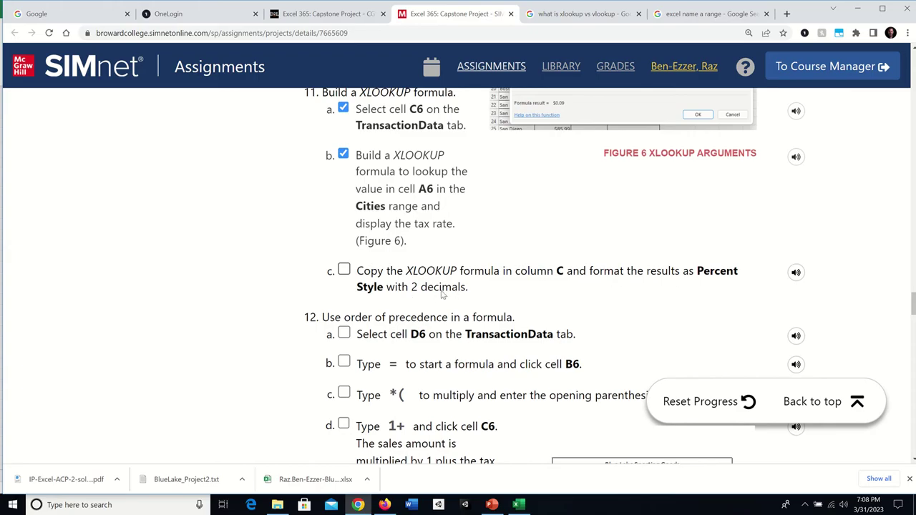
{"action": "left_click", "coordinate": [519, 505]}
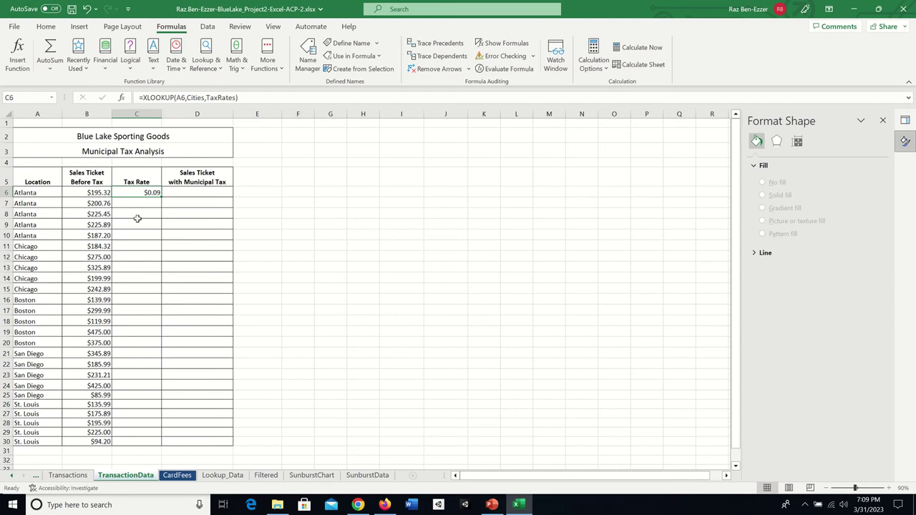
{"action": "left_click_drag", "start_coordinate": [162, 196], "coordinate": [154, 446]}
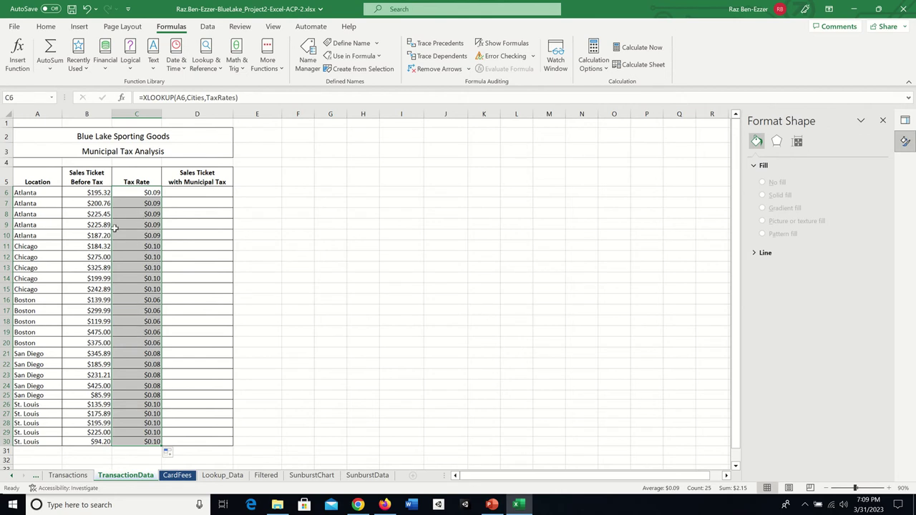
- Format the tax rates in C6:C30 as Percentage with two decimals
{"action": "left_click", "coordinate": [120, 193]}
{"action": "left_click_drag", "start_coordinate": [120, 193], "coordinate": [134, 442]}
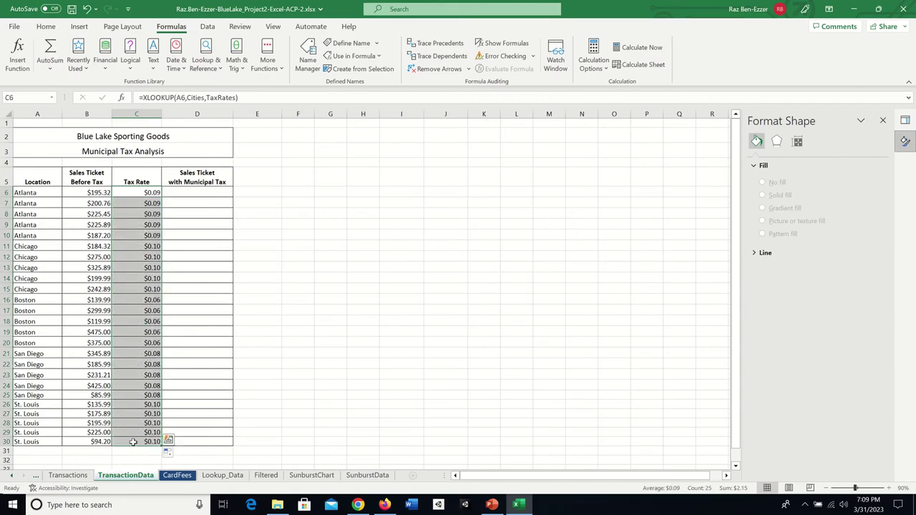
{"action": "left_click", "coordinate": [45, 28]}
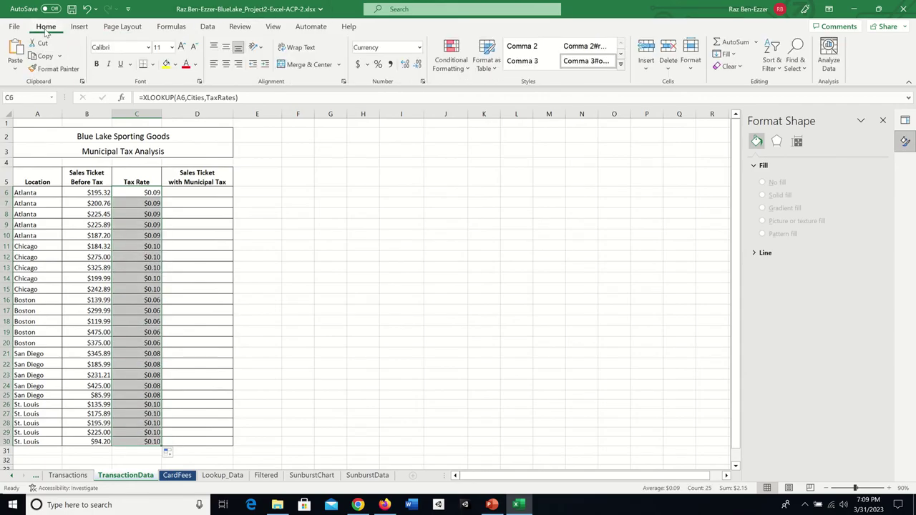
{"action": "left_click", "coordinate": [419, 47]}
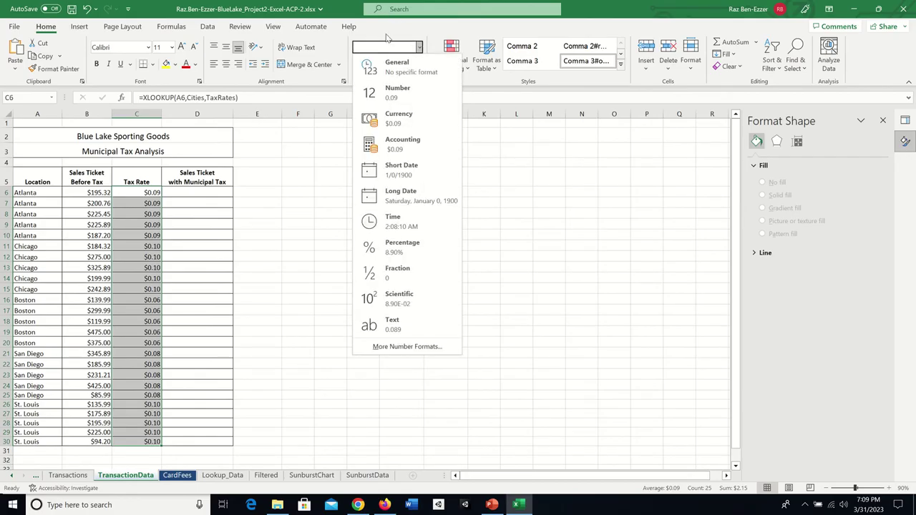
{"action": "left_click", "coordinate": [371, 247]}
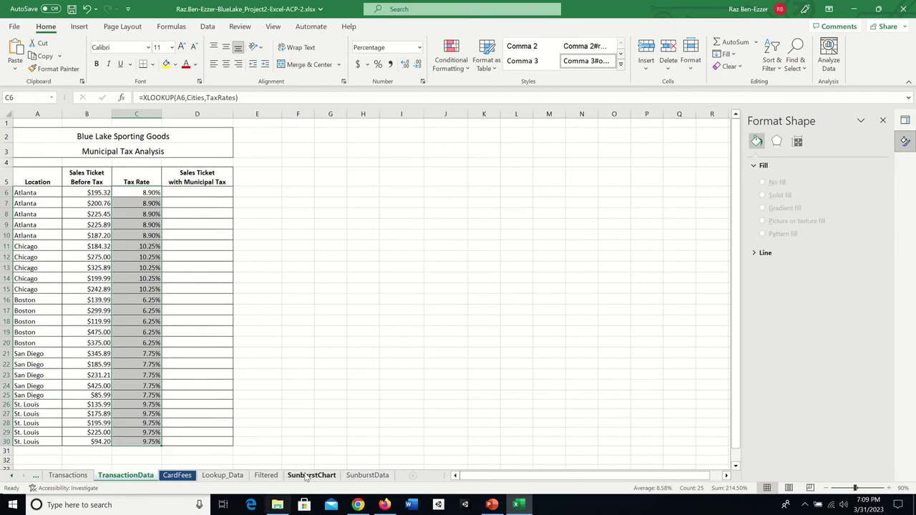
- In the browser instructions, mark step 11c as done, and compare the Excel tax rates with the solution PDF in Firefox
{"action": "left_click", "coordinate": [358, 505]}
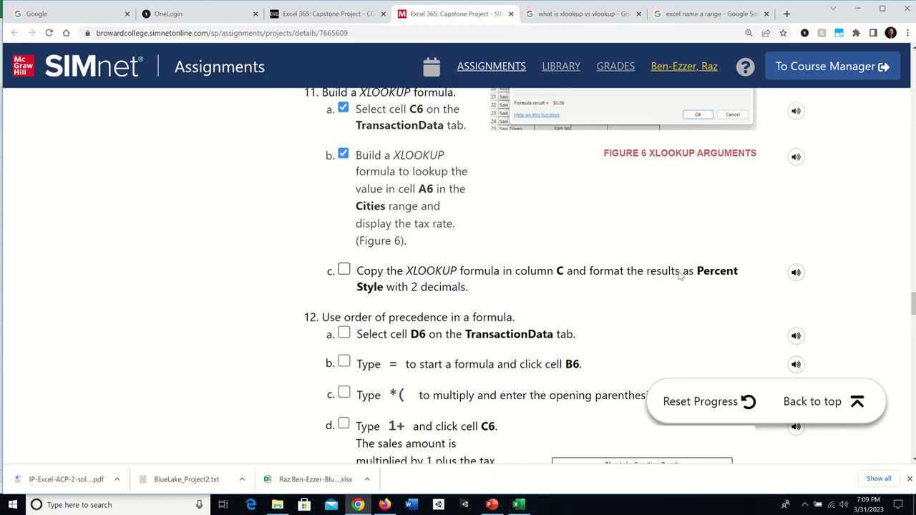
{"action": "left_click", "coordinate": [345, 270]}
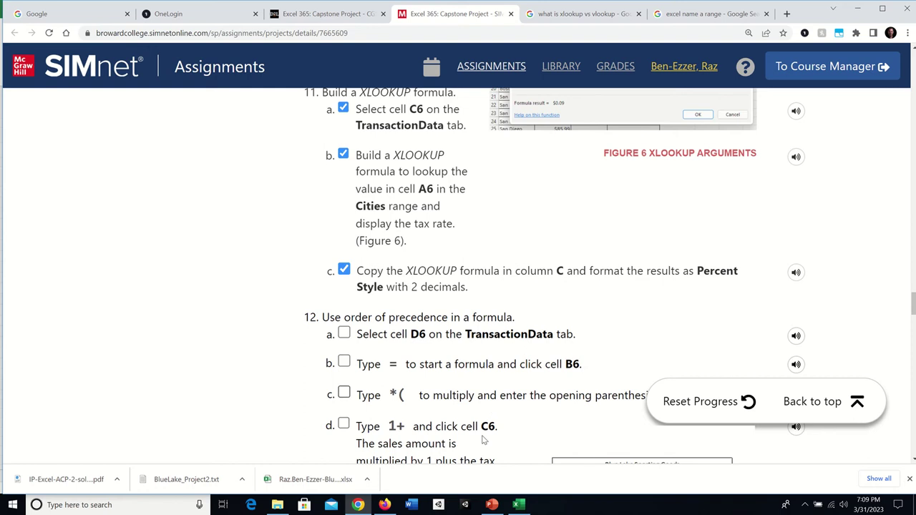
{"action": "left_click", "coordinate": [384, 505]}
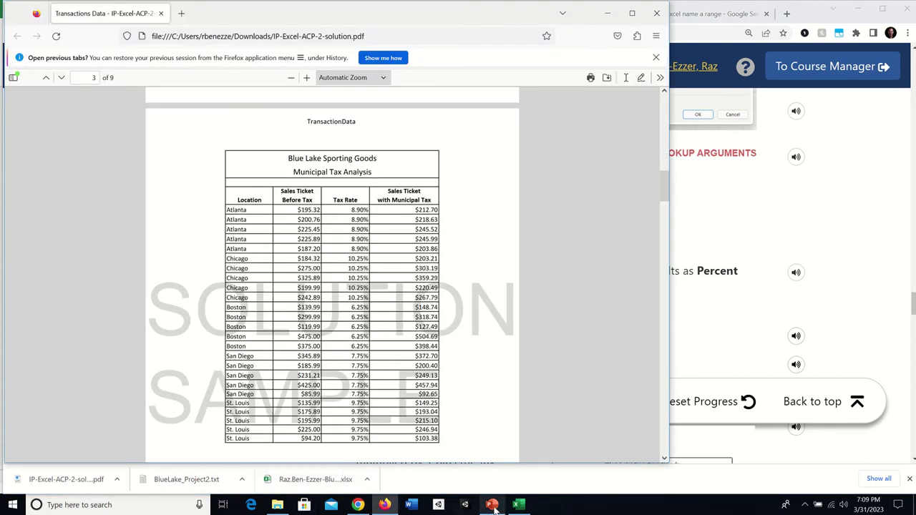
{"action": "left_click", "coordinate": [518, 505]}
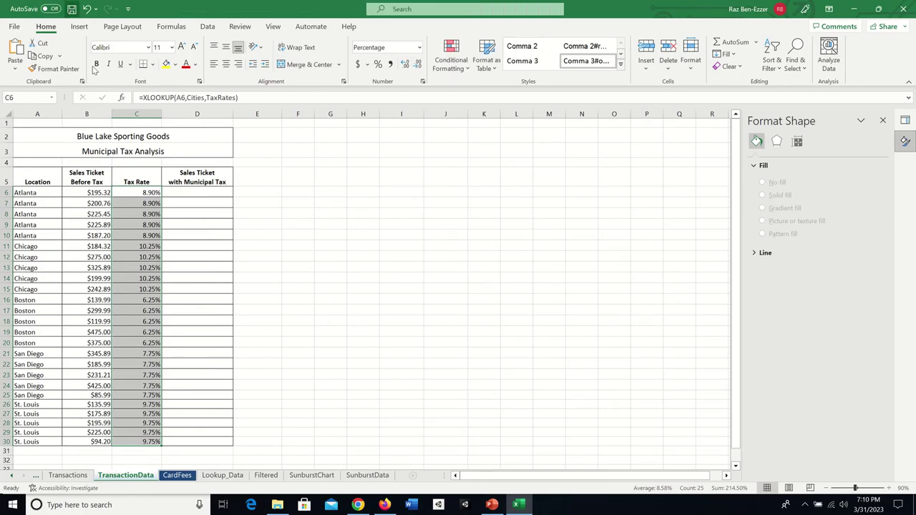
- Switch back to the browser instructions and read task 12 on using order of precedence in a formula
{"action": "left_click", "coordinate": [358, 505]}
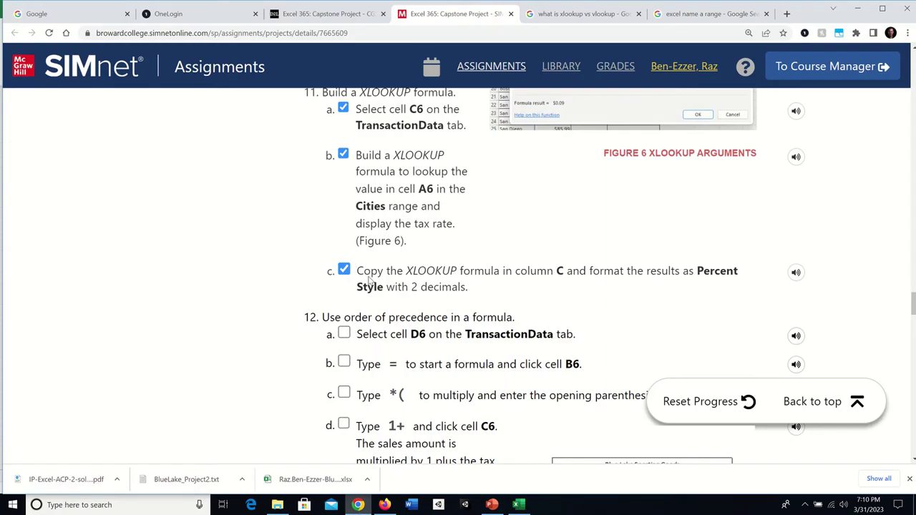
{"action": "scroll", "coordinate": [350, 342], "scroll_direction": "down", "scroll_amount": 2}
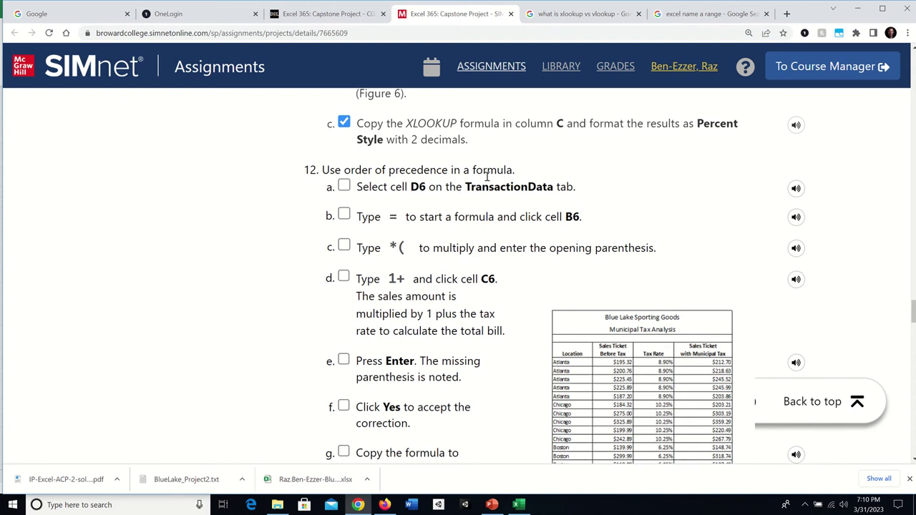
- In the browser instructions, mark step 12a as done, and in Excel start a formula in D6 with =B6
{"action": "left_click", "coordinate": [344, 186]}
{"action": "left_click", "coordinate": [519, 505]}
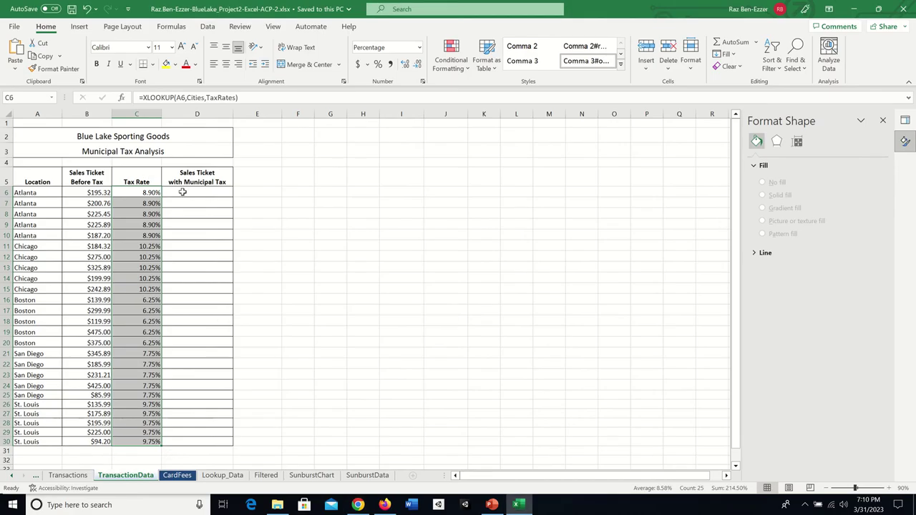
{"action": "left_click", "coordinate": [182, 193]}
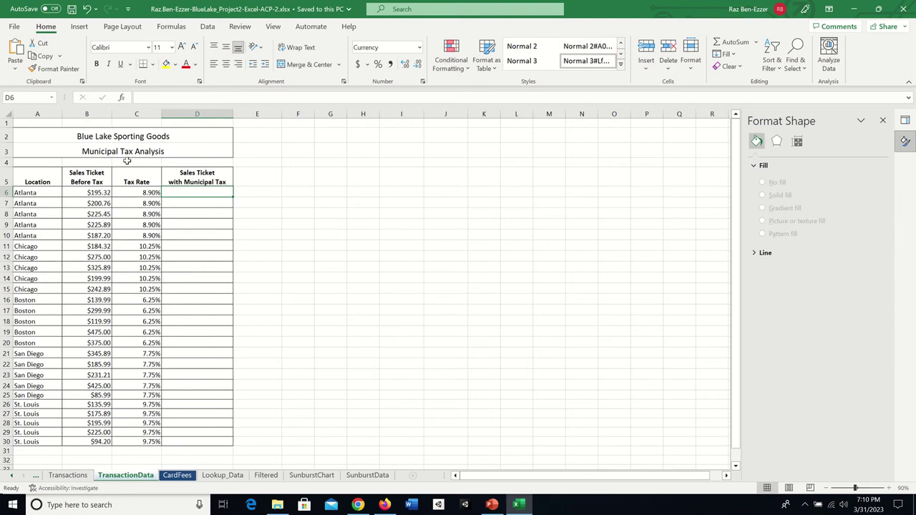
{"action": "left_click", "coordinate": [147, 97]}
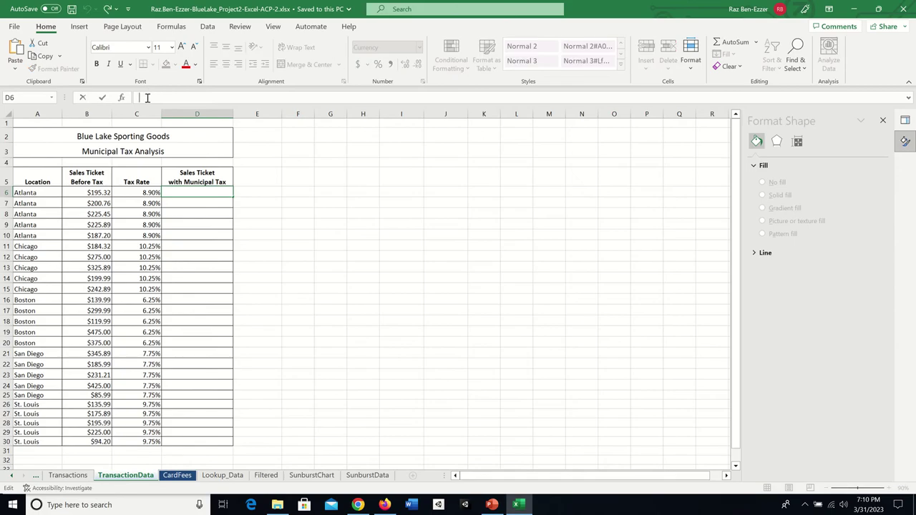
{"action": "type", "text": "="}
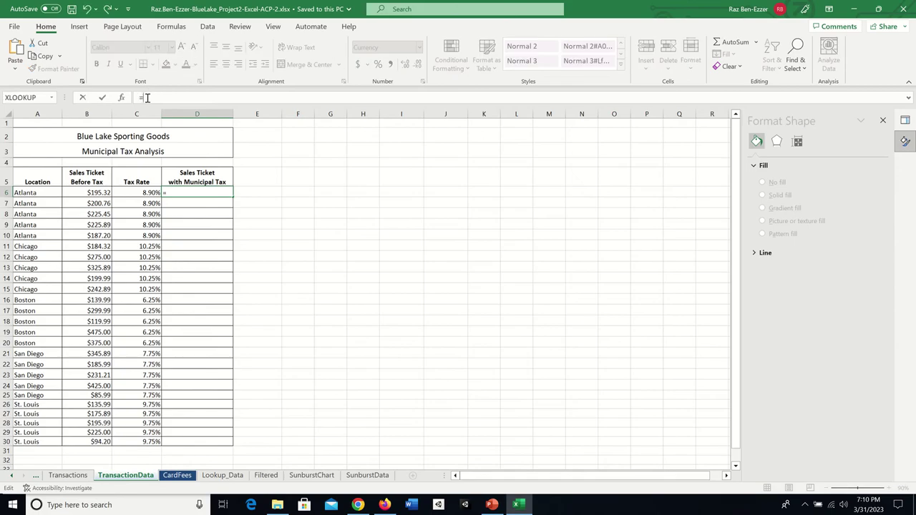
{"action": "left_click", "coordinate": [358, 505]}
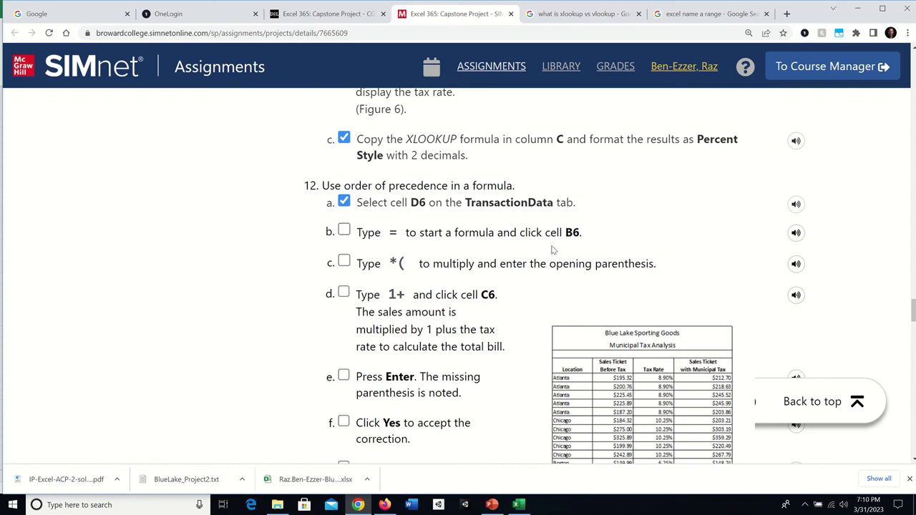
{"action": "left_click", "coordinate": [520, 504]}
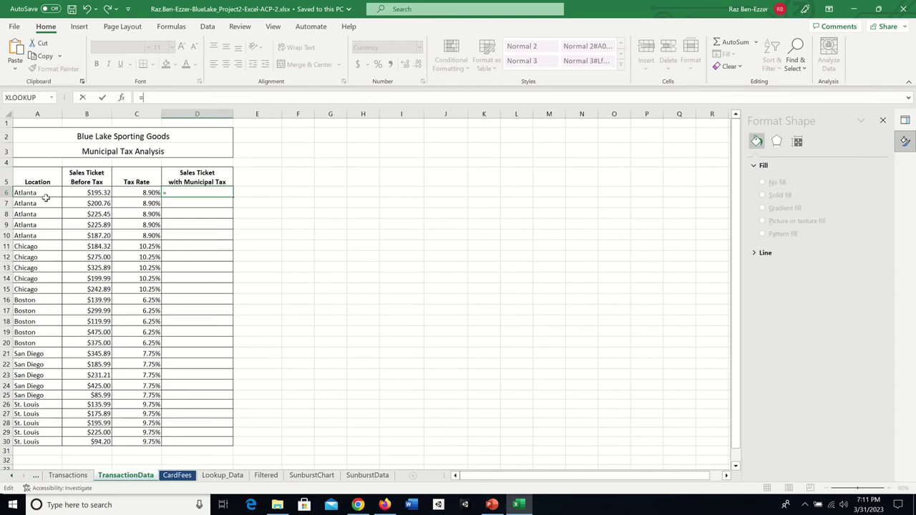
{"action": "left_click", "coordinate": [90, 193]}
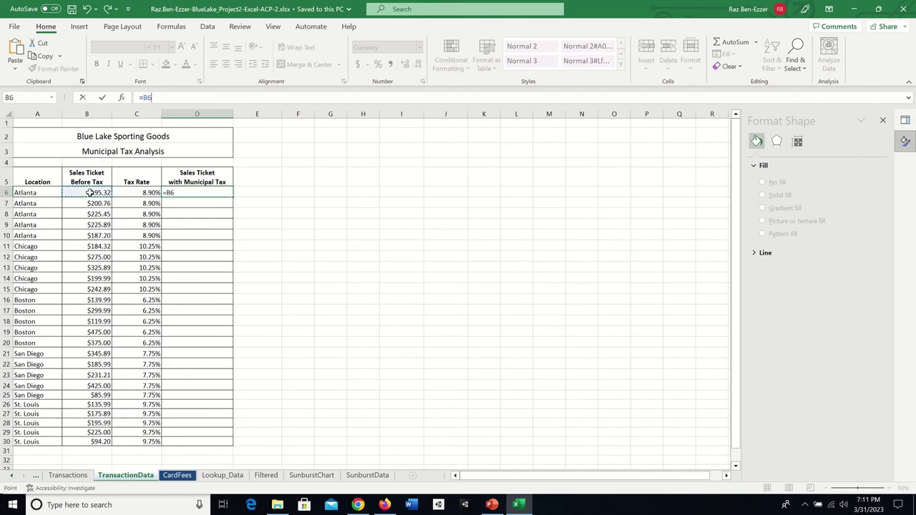
- Read steps 12c and 12d in the browser instructions, and in Excel extend the D6 formula to =B6(1+C6
{"action": "left_click", "coordinate": [358, 505]}
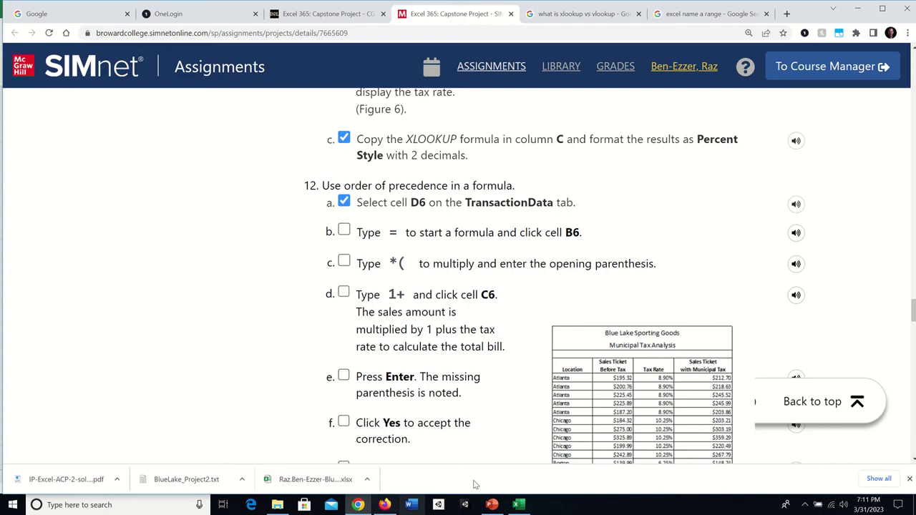
{"action": "left_click", "coordinate": [518, 505]}
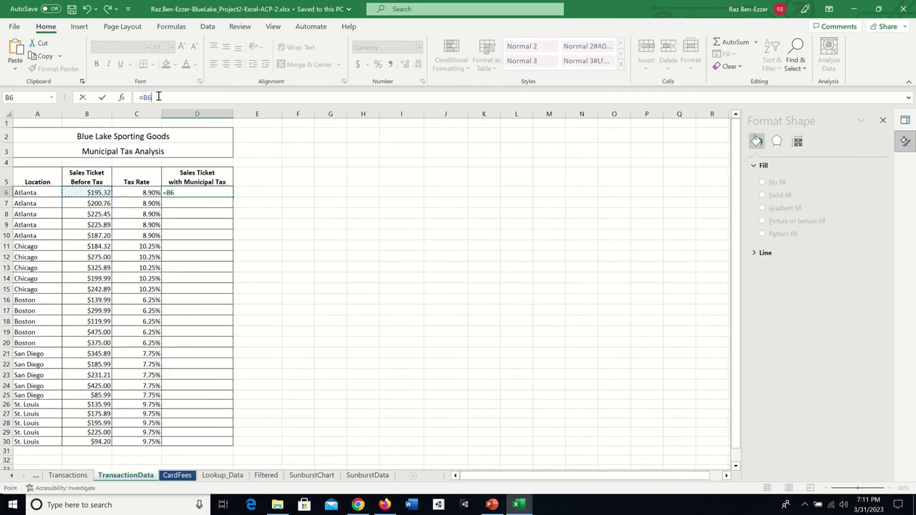
{"action": "type", "text": "(1+"}
{"action": "left_click", "coordinate": [145, 192]}
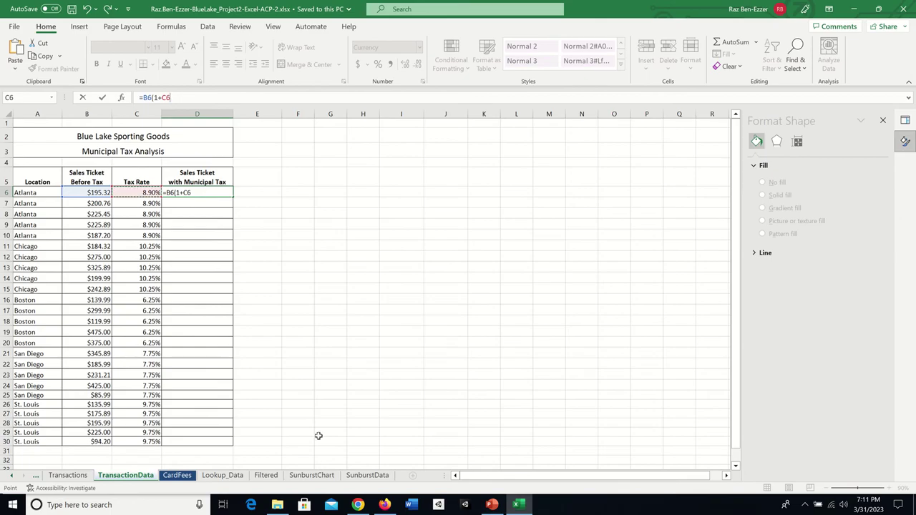
- Switch to the browser instructions, mark steps 12b, 12c and 12d as done, and read steps 12e to 12g
{"action": "left_click", "coordinate": [358, 505]}
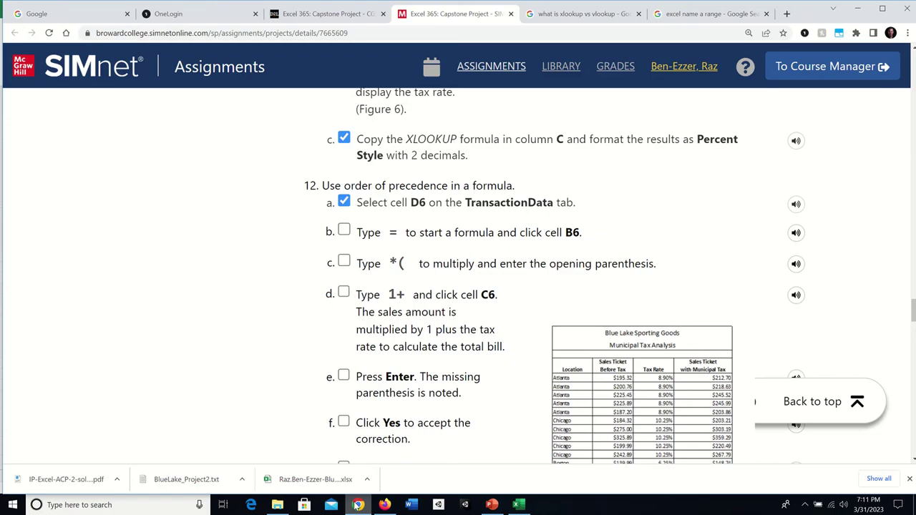
{"action": "left_click", "coordinate": [344, 261]}
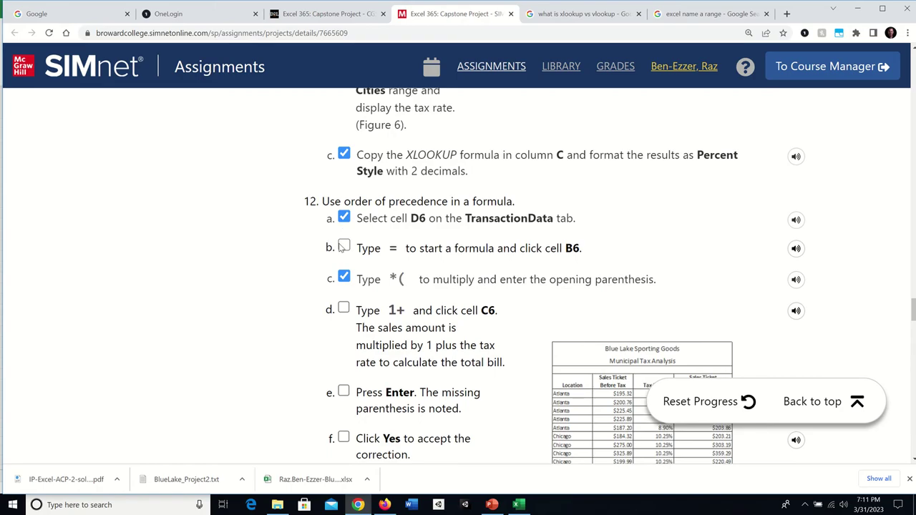
{"action": "left_click", "coordinate": [343, 246]}
{"action": "left_click", "coordinate": [344, 310]}
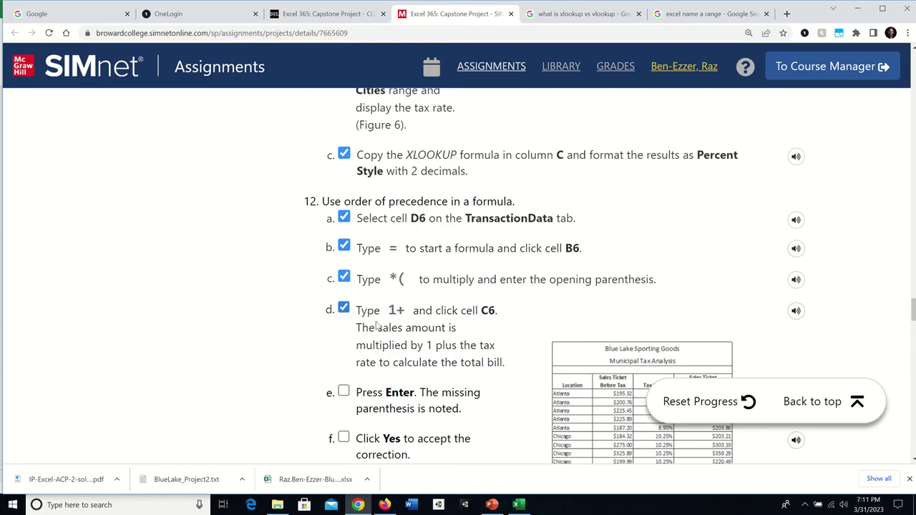
{"action": "scroll", "coordinate": [406, 346], "scroll_direction": "down", "scroll_amount": 1}
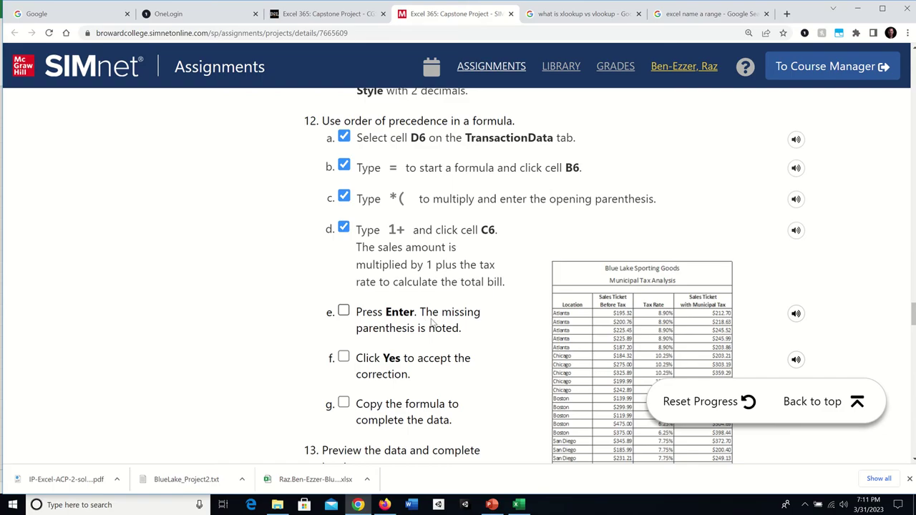
- In Excel, enter the D6 formula, correct it to =B6*(1+C6 and accept the proposed closing parenthesis
{"action": "left_click", "coordinate": [518, 506]}
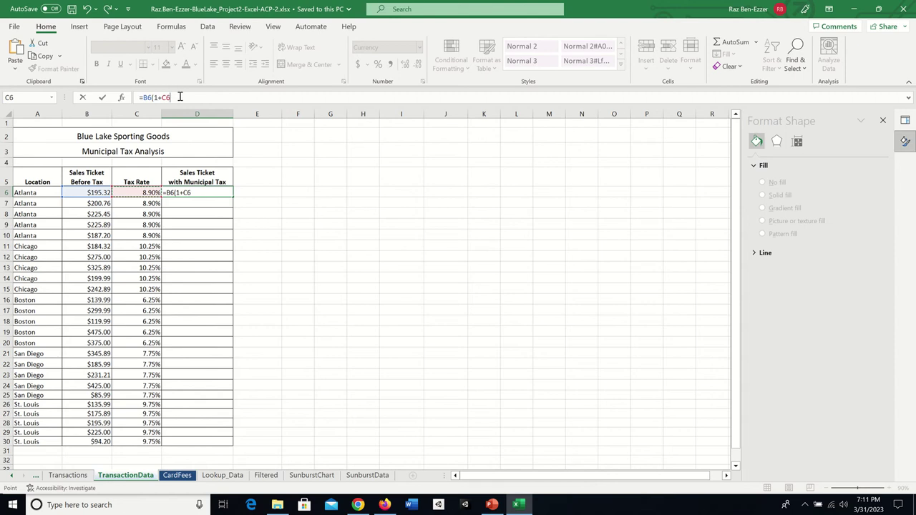
{"action": "key", "text": "Return"}
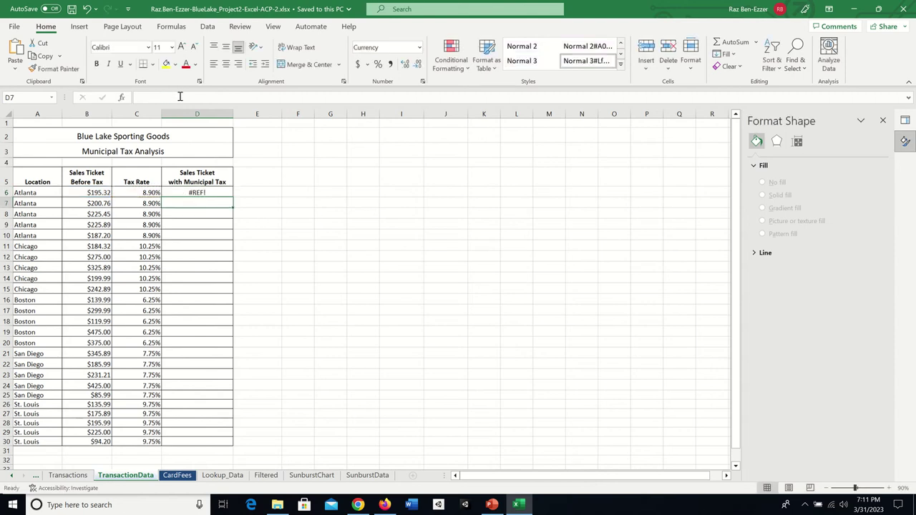
{"action": "left_click", "coordinate": [192, 193]}
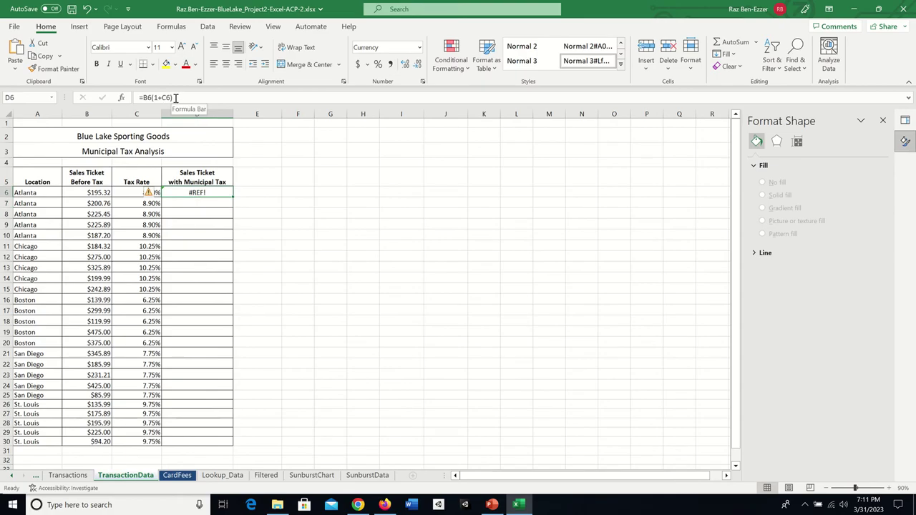
{"action": "left_click", "coordinate": [151, 99]}
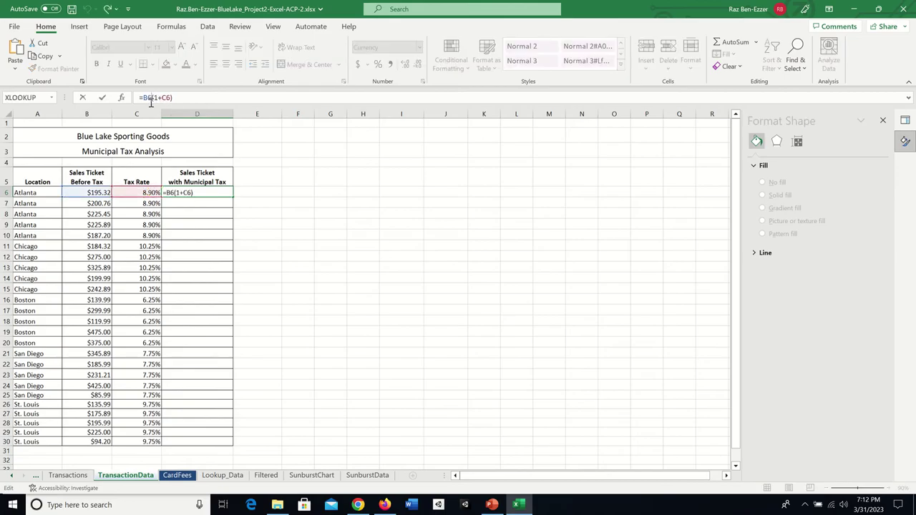
{"action": "type", "text": "*"}
{"action": "key", "text": "Return"}
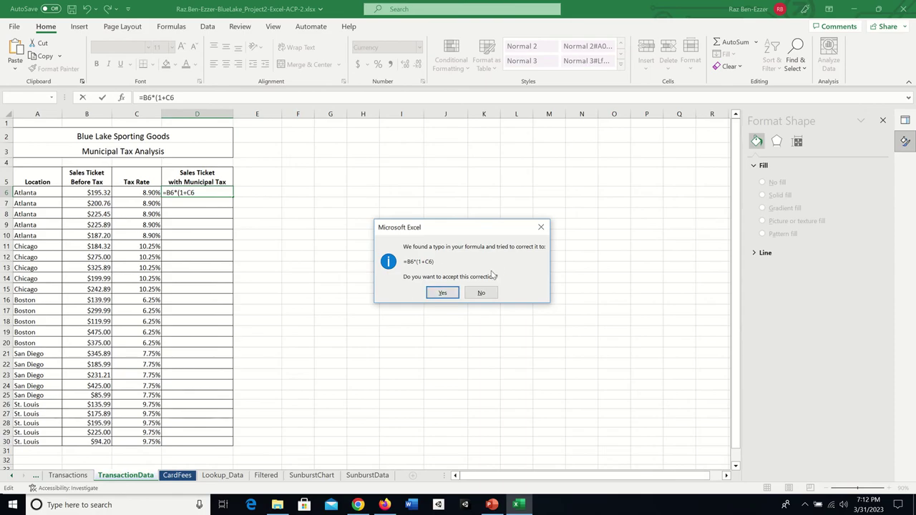
{"action": "left_click", "coordinate": [444, 293]}
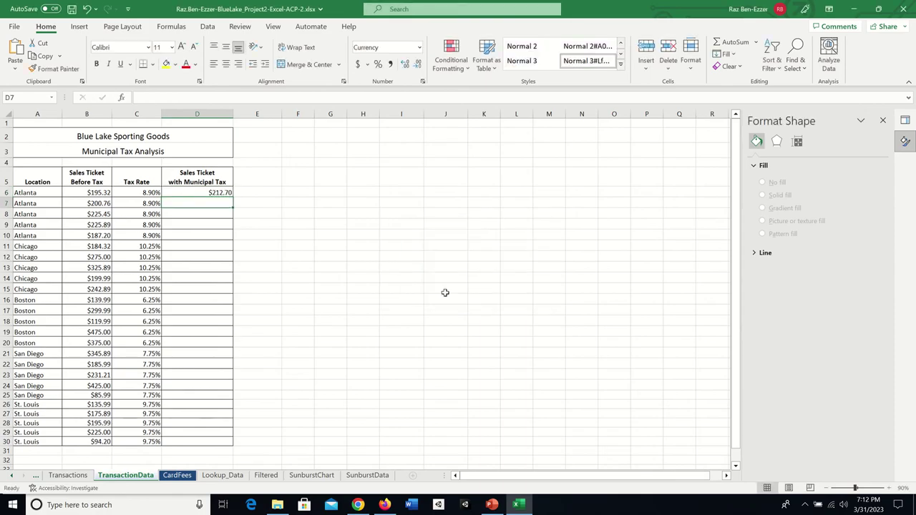
- Compare D6 with the solution PDF in Firefox, and in Excel examine B6, C6 and D6 behind the calculation
{"action": "left_click", "coordinate": [221, 190]}
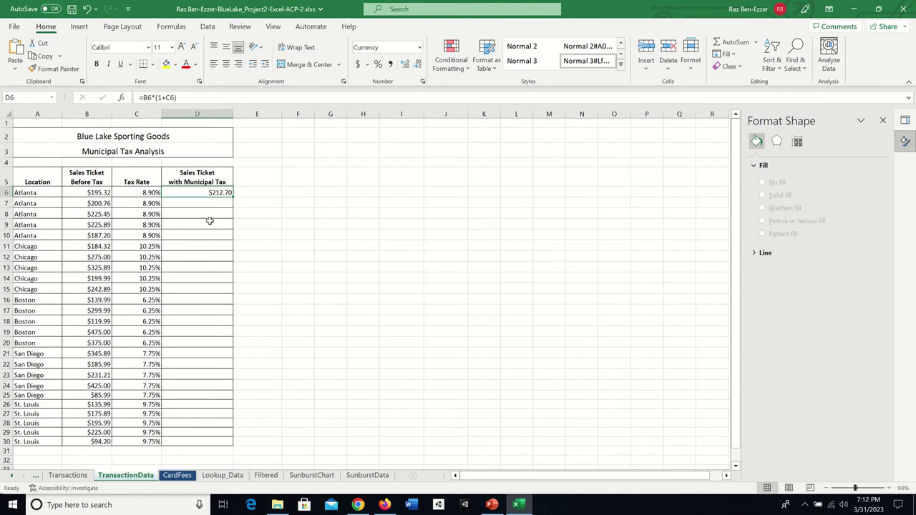
{"action": "left_click", "coordinate": [386, 505]}
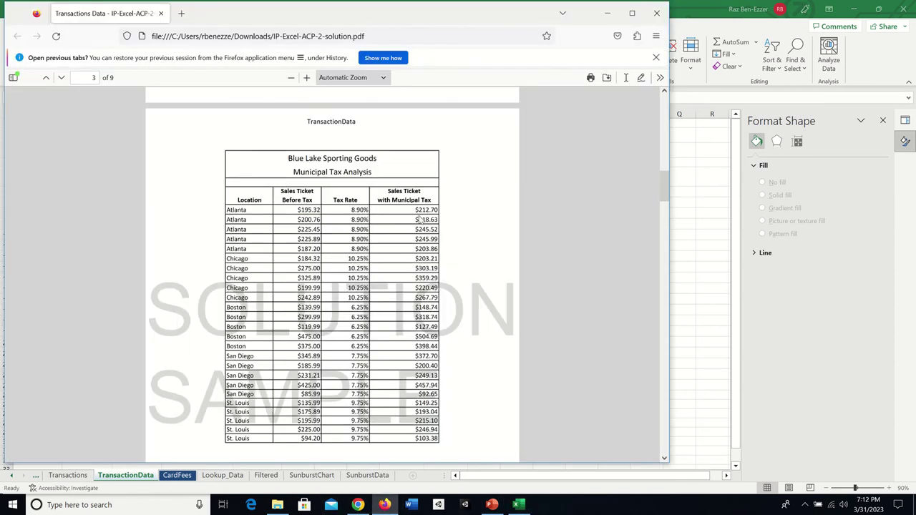
{"action": "left_click", "coordinate": [518, 504]}
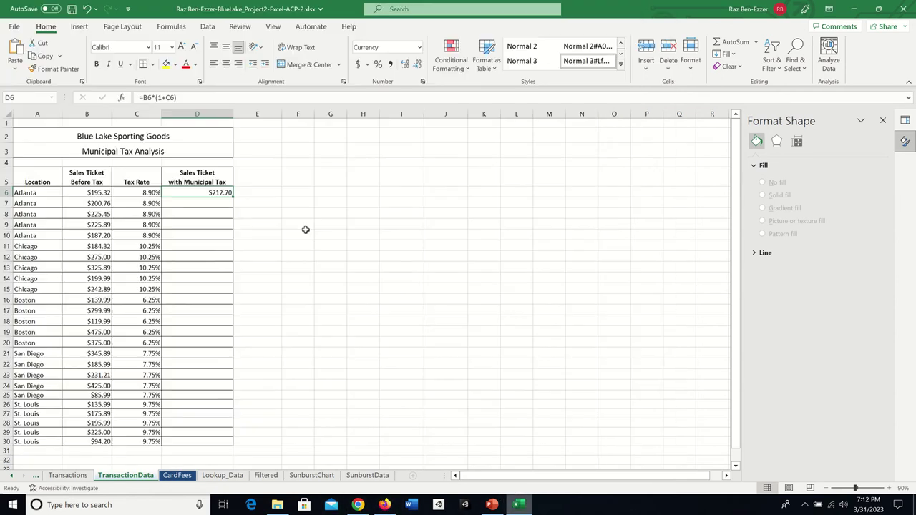
{"action": "left_click", "coordinate": [96, 193]}
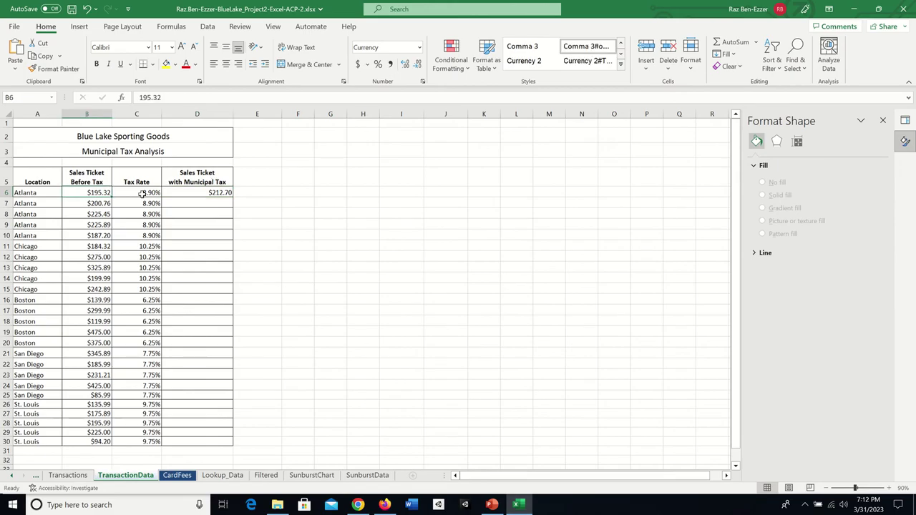
{"action": "left_click", "coordinate": [142, 194]}
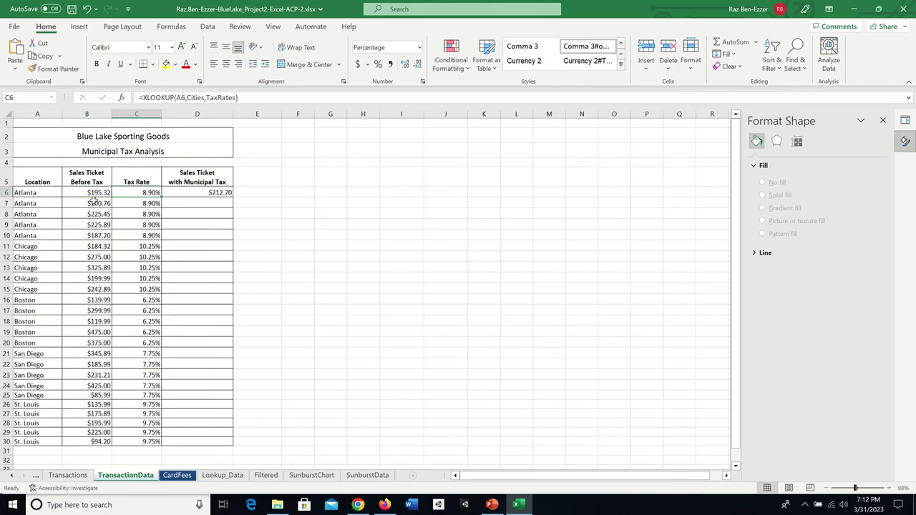
{"action": "left_click", "coordinate": [196, 194]}
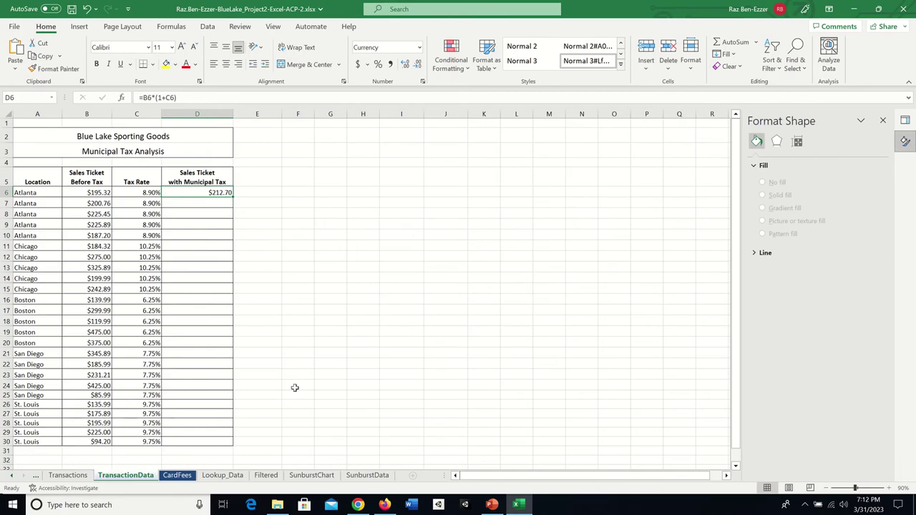
- In the browser instructions, mark steps 12e and 12f as done, and in Excel copy the D6 formula down to D30
{"action": "left_click", "coordinate": [358, 505]}
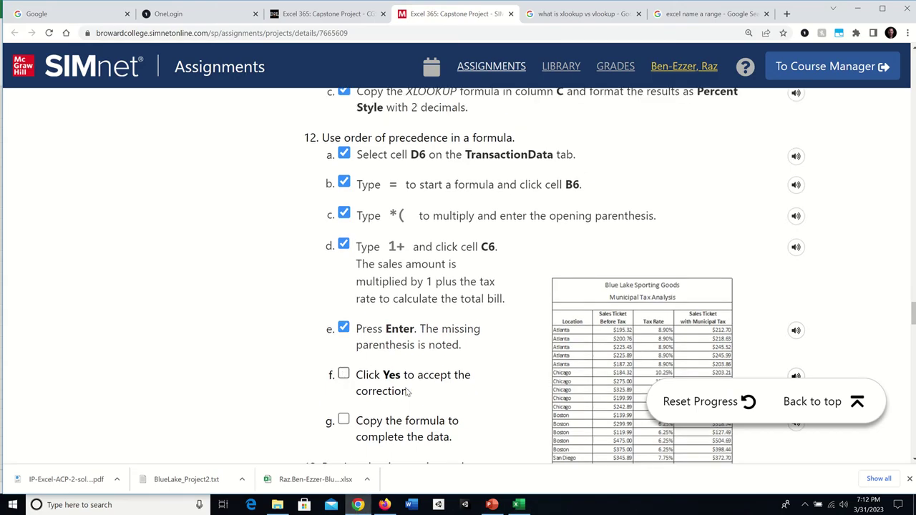
{"action": "left_click", "coordinate": [345, 374]}
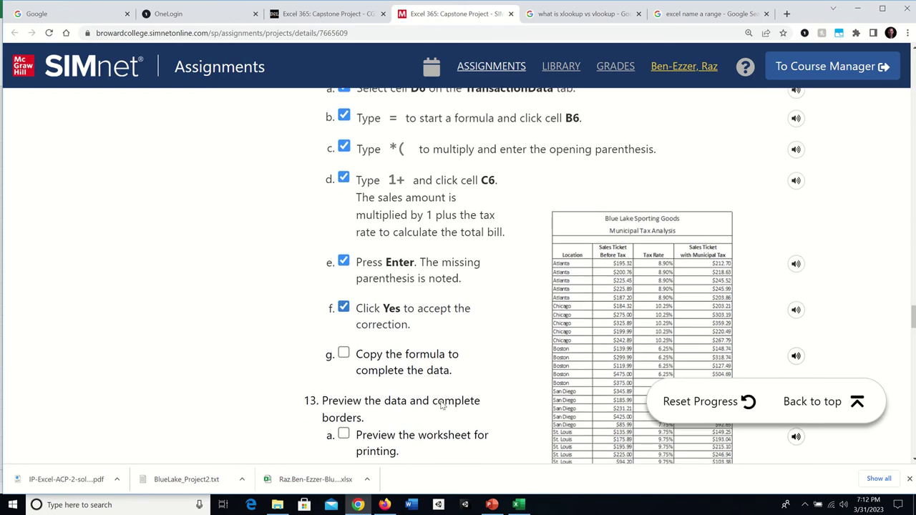
{"action": "left_click", "coordinate": [521, 503]}
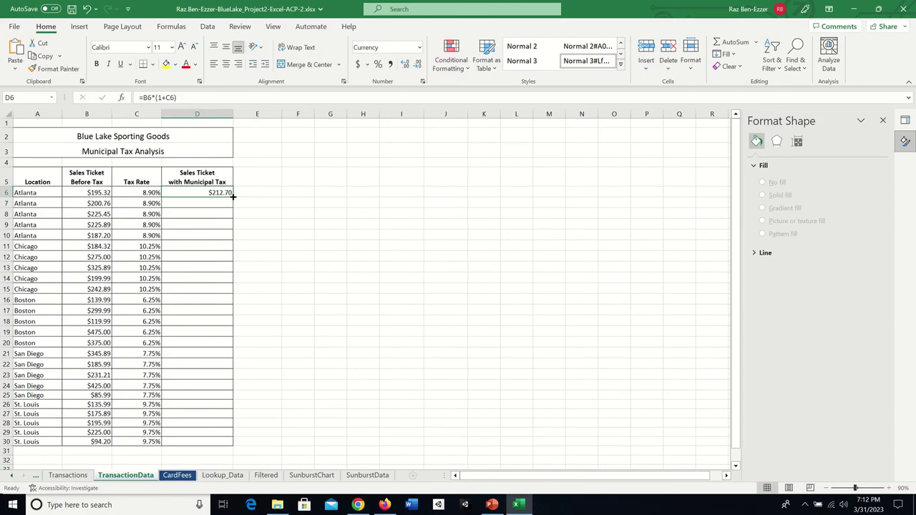
{"action": "left_click_drag", "start_coordinate": [233, 196], "coordinate": [224, 444]}
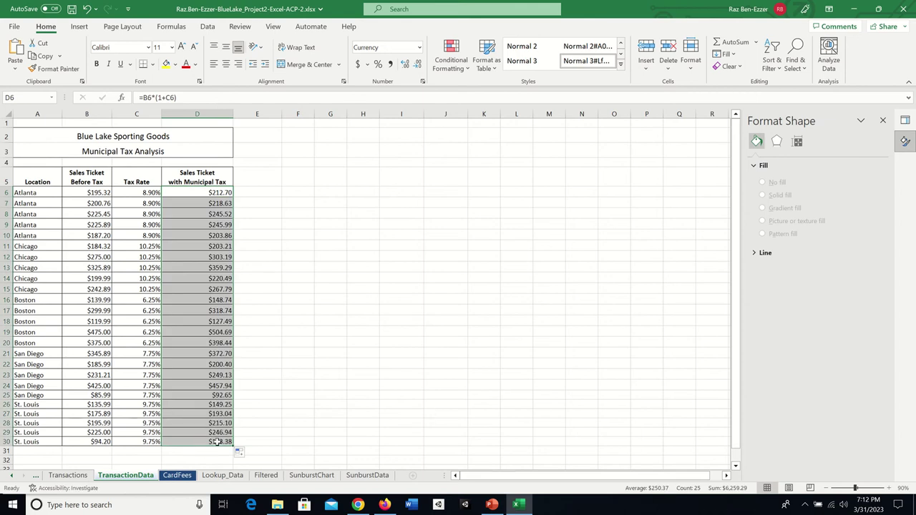
- Compare the sales-with-tax amounts in D6:D30 with the solution PDF in Firefox, and save the workbook in Excel
{"action": "left_click", "coordinate": [384, 505]}
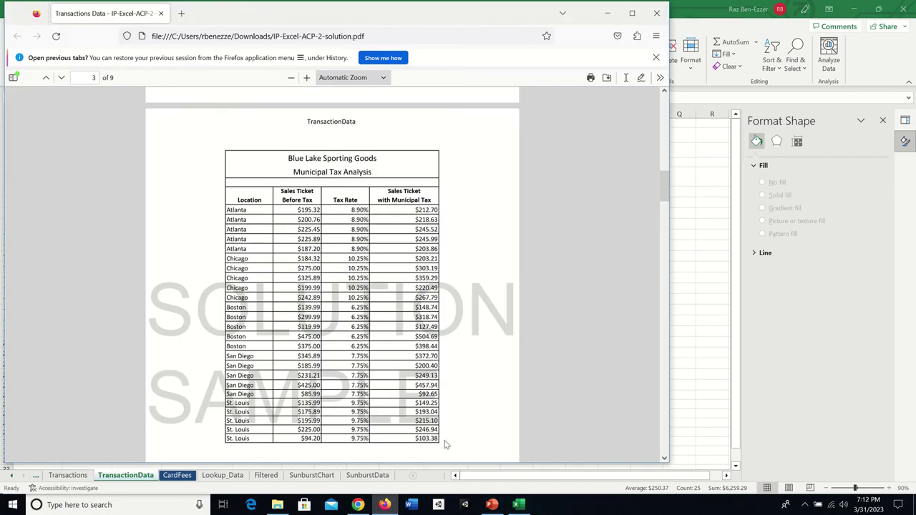
{"action": "left_click", "coordinate": [519, 506]}
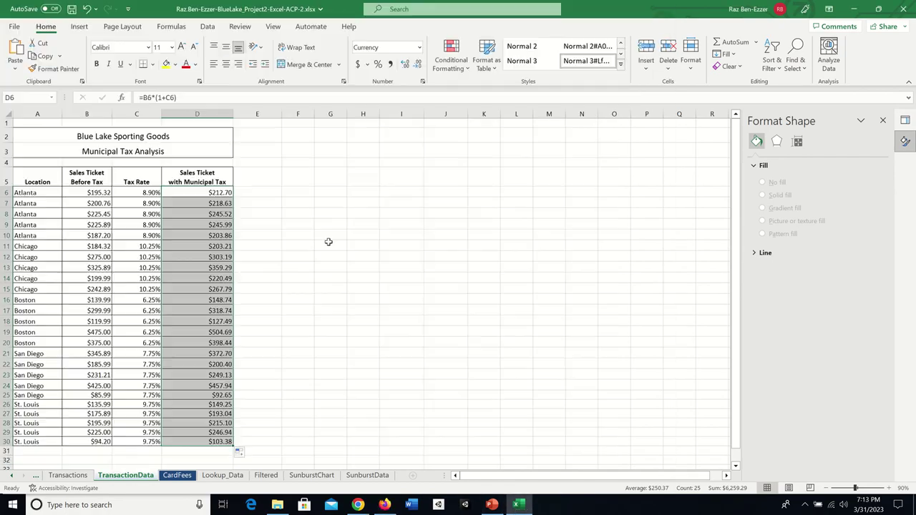
{"action": "left_click", "coordinate": [72, 9]}
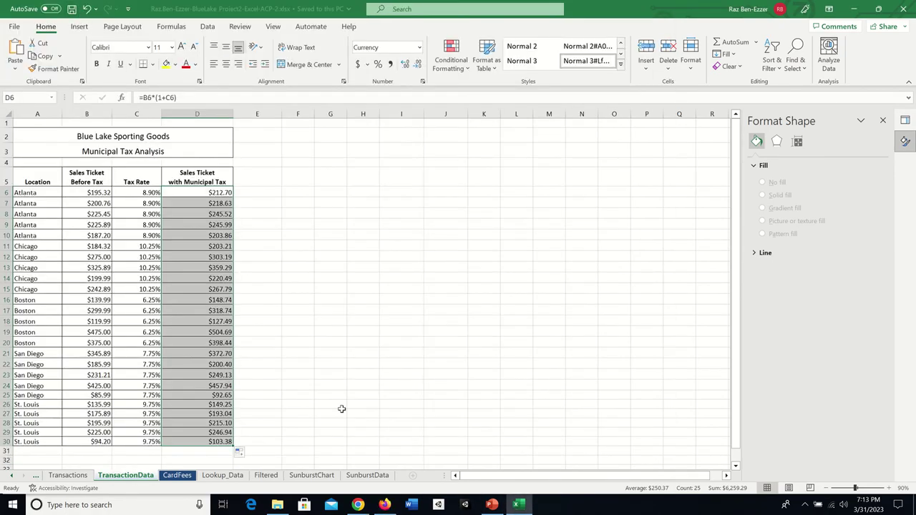
- Examine the formulas in D6 and D7 to see how their cell references change when copied
{"action": "left_click", "coordinate": [190, 193]}
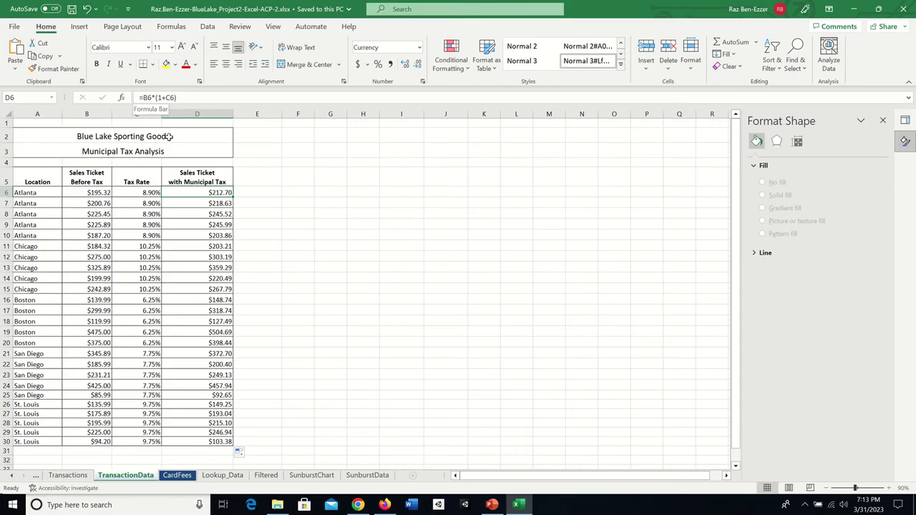
{"action": "left_click", "coordinate": [208, 204]}
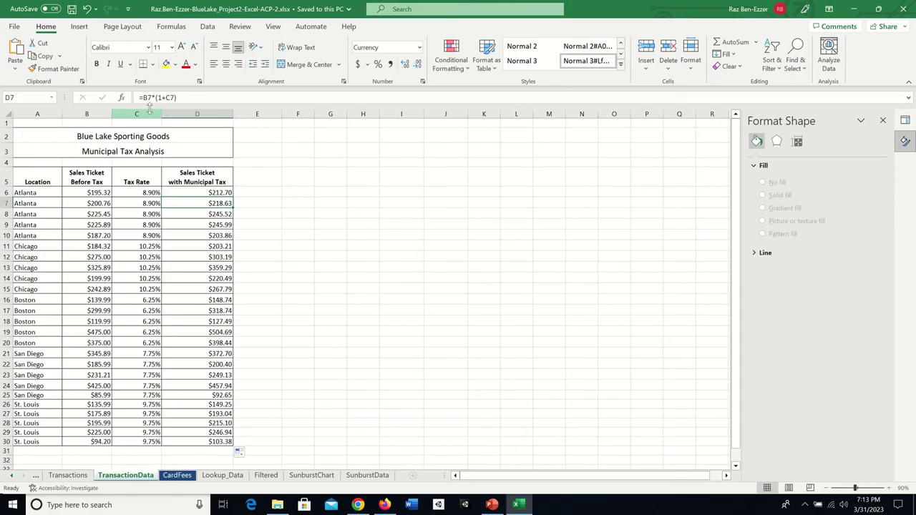
- Examine the copied formulas in D8 and D30, and in the browser instructions mark step 12g as done
{"action": "left_click", "coordinate": [194, 215]}
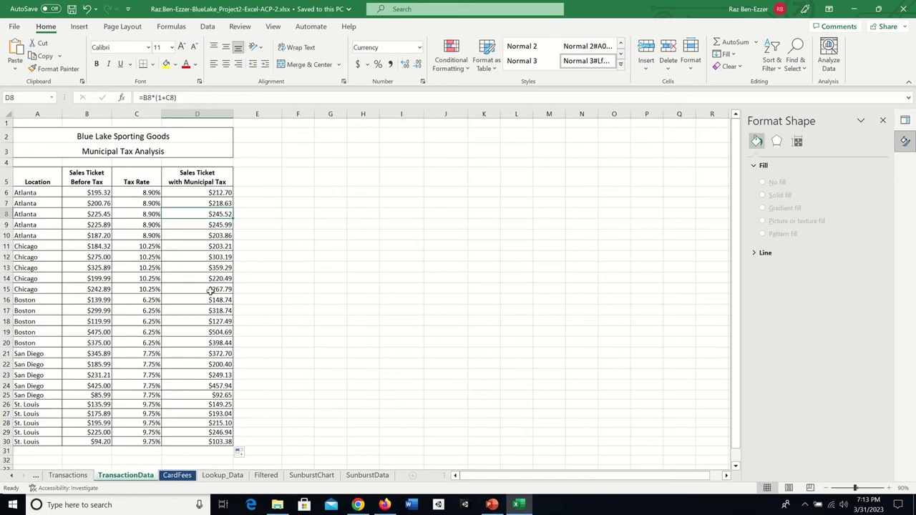
{"action": "left_click", "coordinate": [222, 442]}
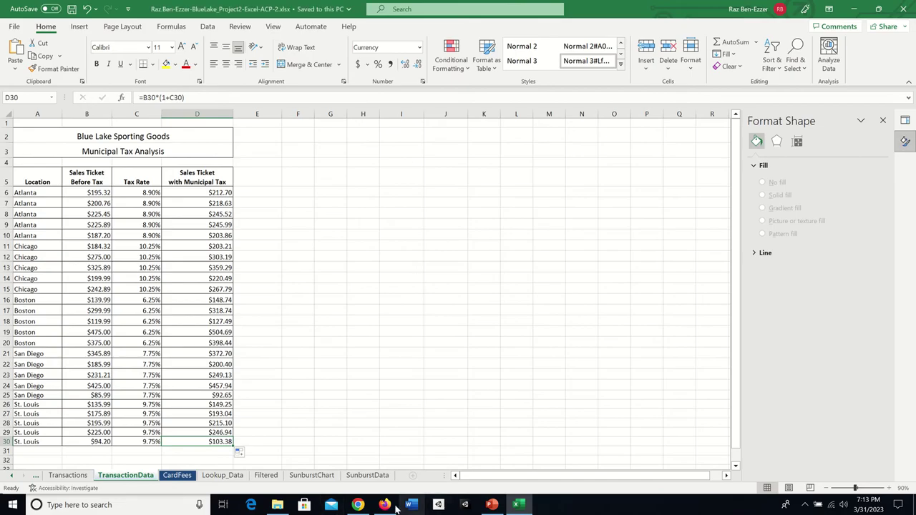
{"action": "left_click", "coordinate": [358, 504]}
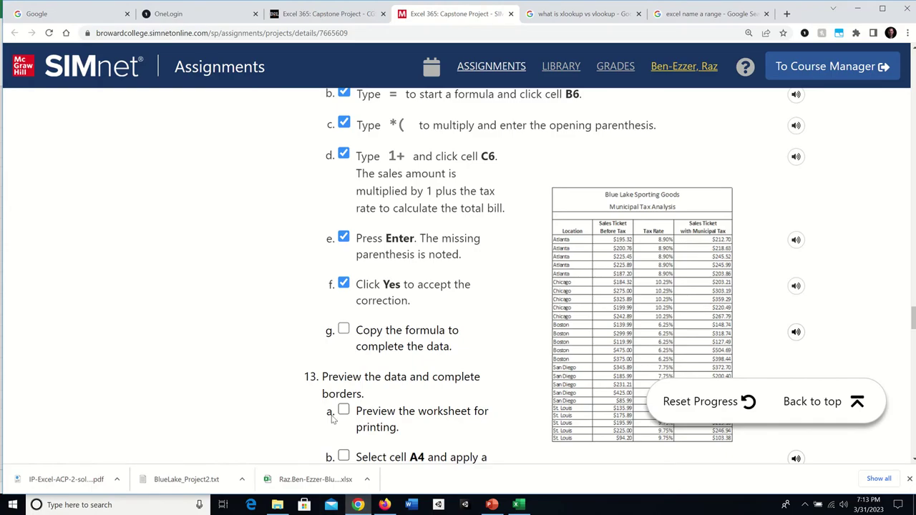
{"action": "scroll", "coordinate": [208, 300], "scroll_direction": "down", "scroll_amount": 3}
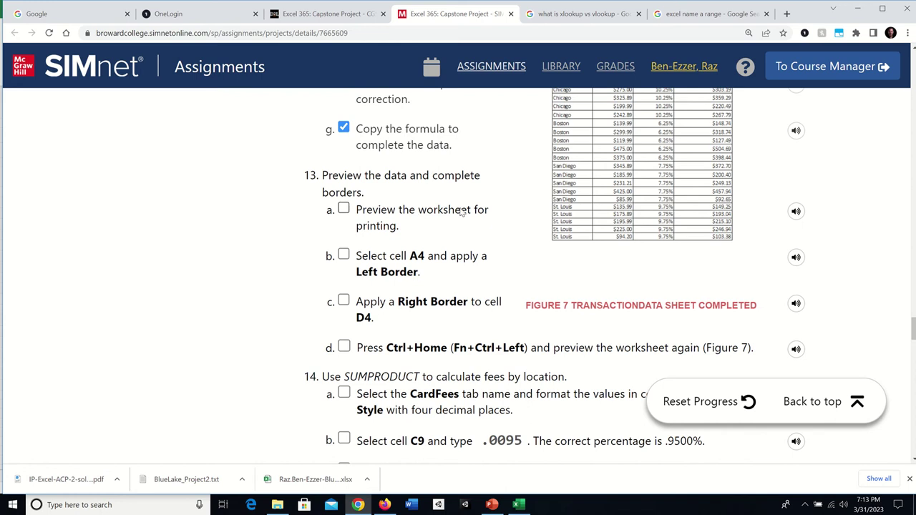
- Switch to Excel and preview the TransactionData worksheet for printing
{"action": "left_click", "coordinate": [520, 506]}
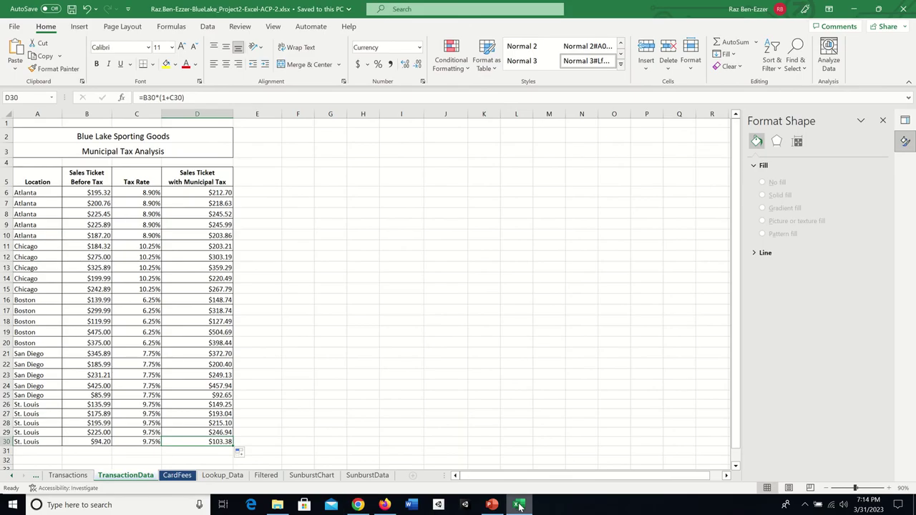
{"action": "left_click", "coordinate": [13, 27]}
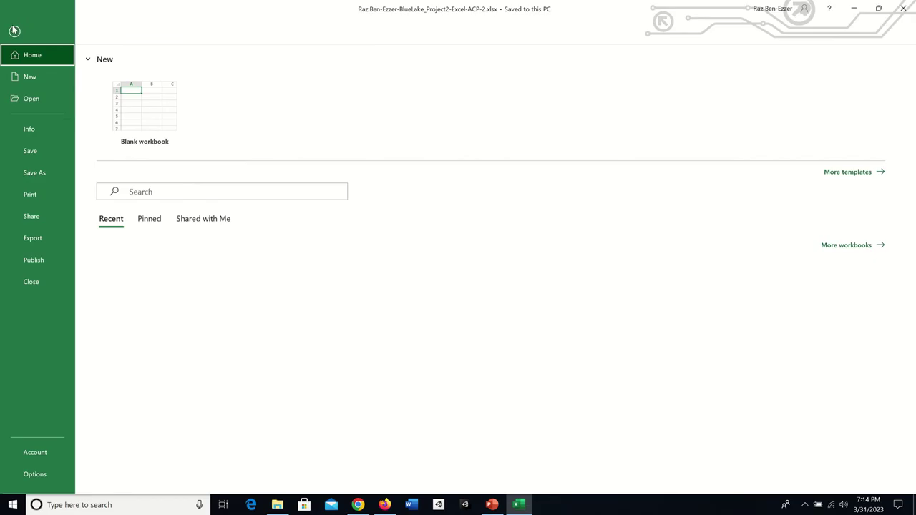
{"action": "left_click", "coordinate": [33, 194]}
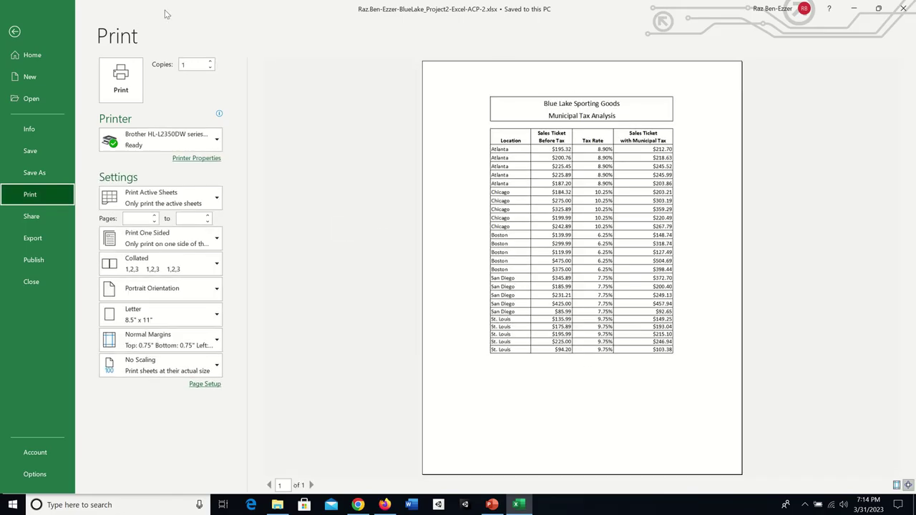
{"action": "left_click", "coordinate": [14, 32]}
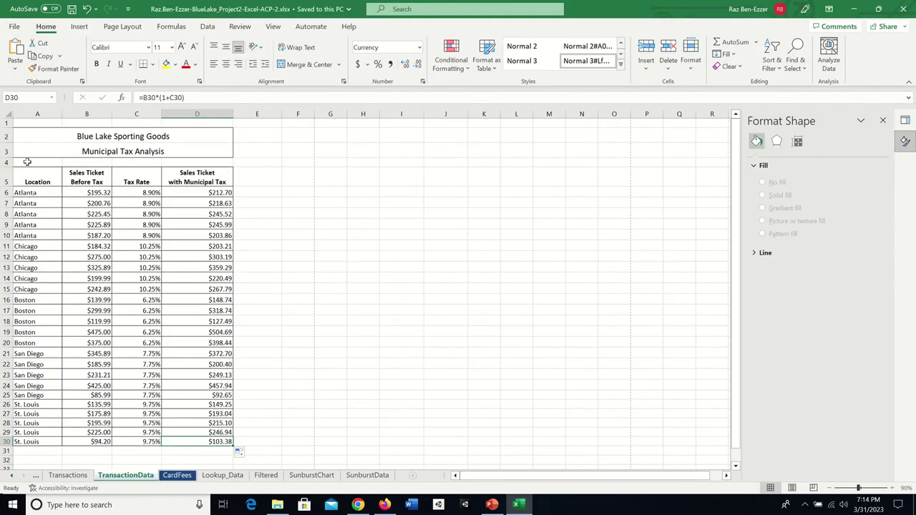
- In the browser instructions, mark step 13a as done, and in Excel apply a left border to cell A4
{"action": "left_click", "coordinate": [358, 506]}
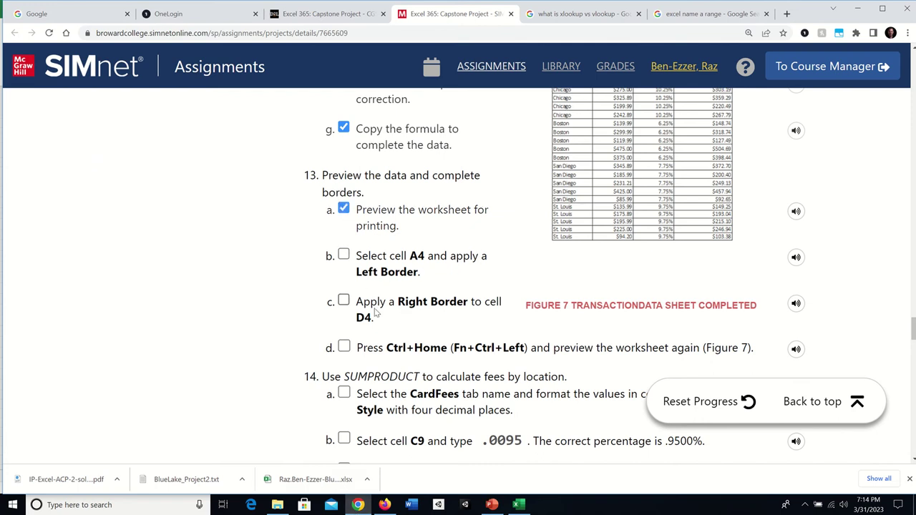
{"action": "left_click", "coordinate": [519, 505]}
{"action": "left_click", "coordinate": [32, 162]}
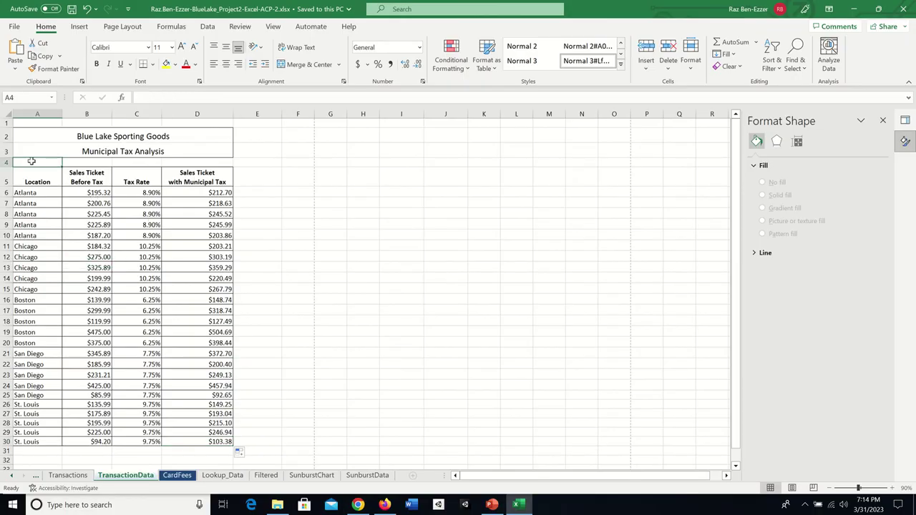
{"action": "left_click", "coordinate": [152, 64]}
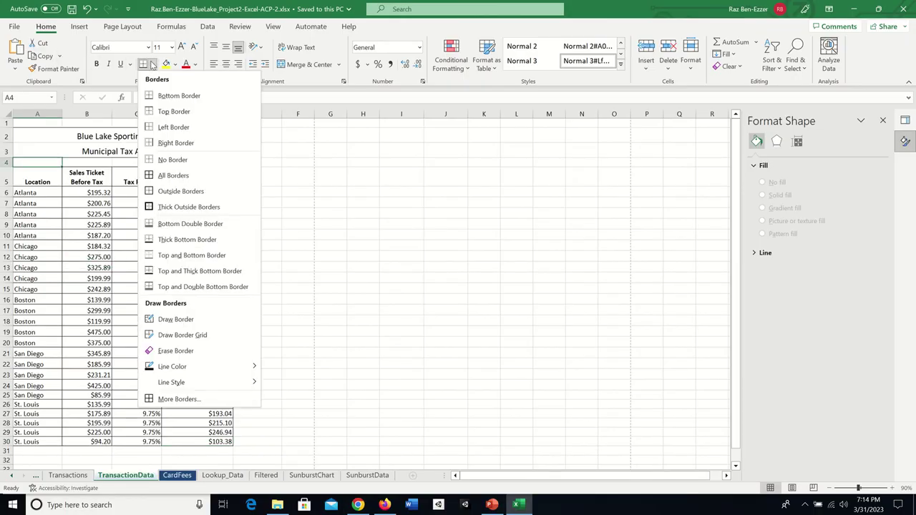
{"action": "left_click", "coordinate": [174, 126]}
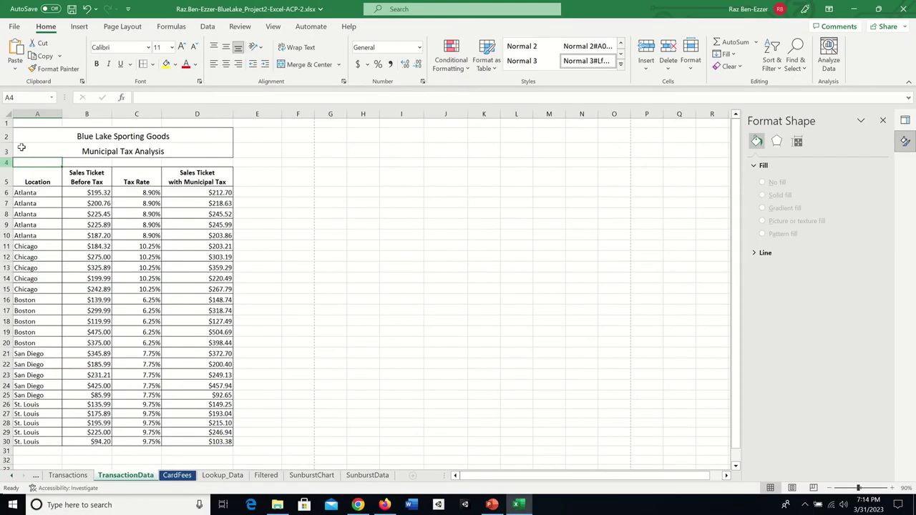
- Apply a right border to cell D4 and save the workbook
{"action": "left_click", "coordinate": [201, 162]}
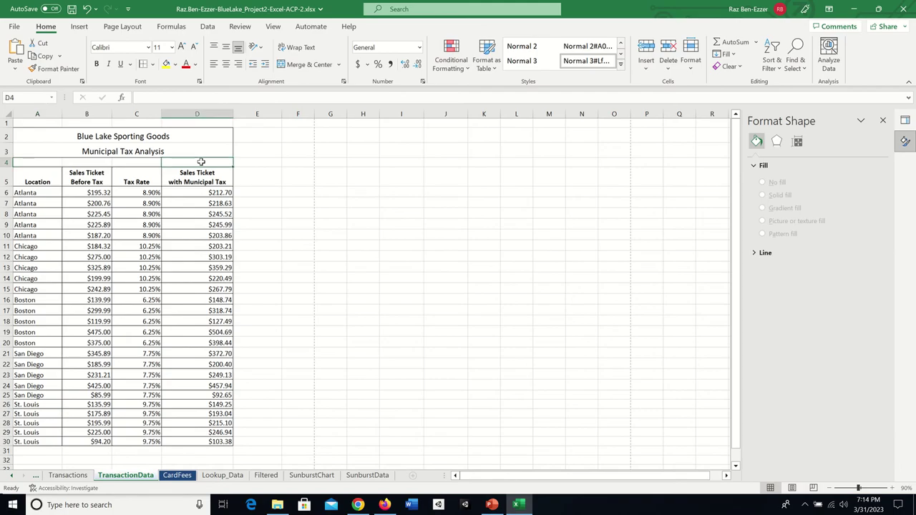
{"action": "left_click", "coordinate": [151, 65]}
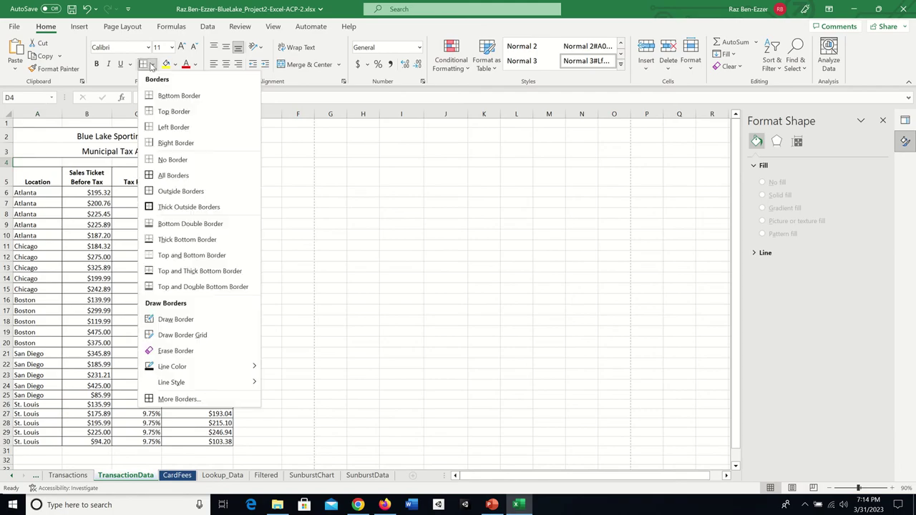
{"action": "left_click", "coordinate": [178, 143]}
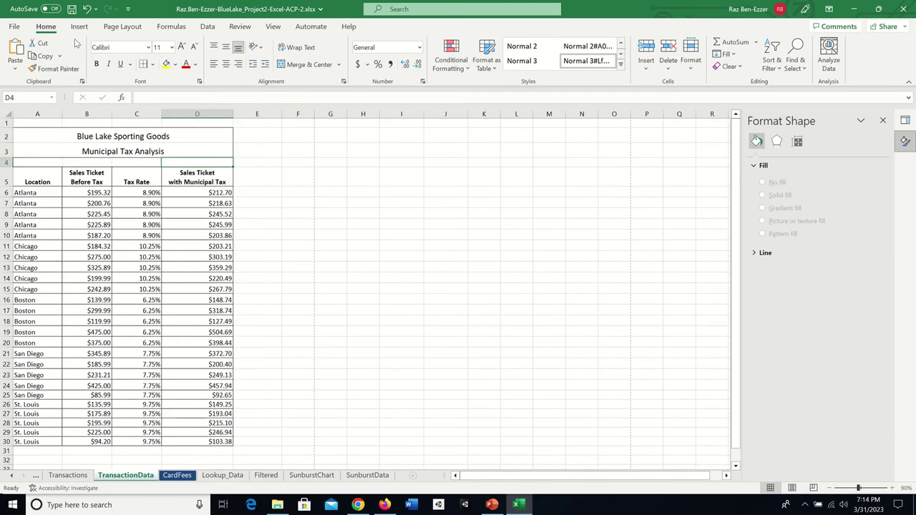
{"action": "left_click", "coordinate": [72, 9]}
{"action": "left_click", "coordinate": [253, 153]}
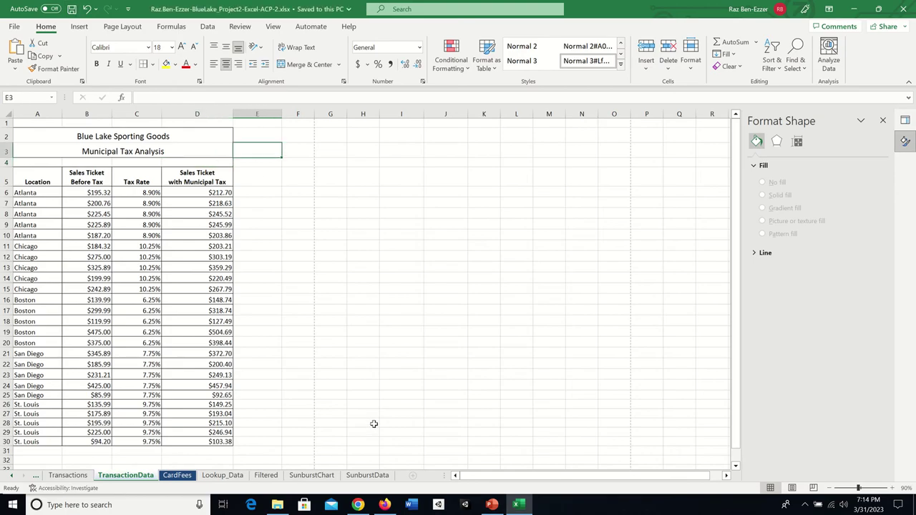
- Check the new row 4 borders of the TransactionData sheet in the print preview
{"action": "left_click", "coordinate": [15, 27]}
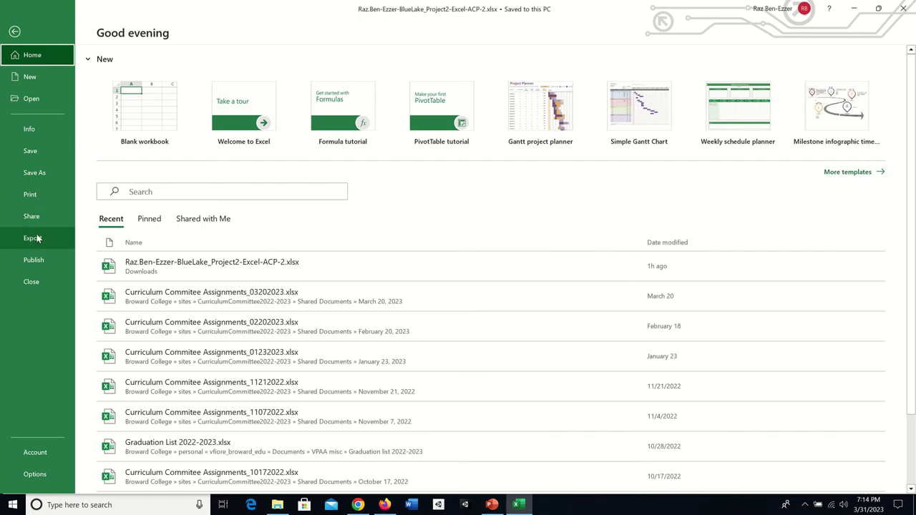
{"action": "left_click", "coordinate": [32, 193]}
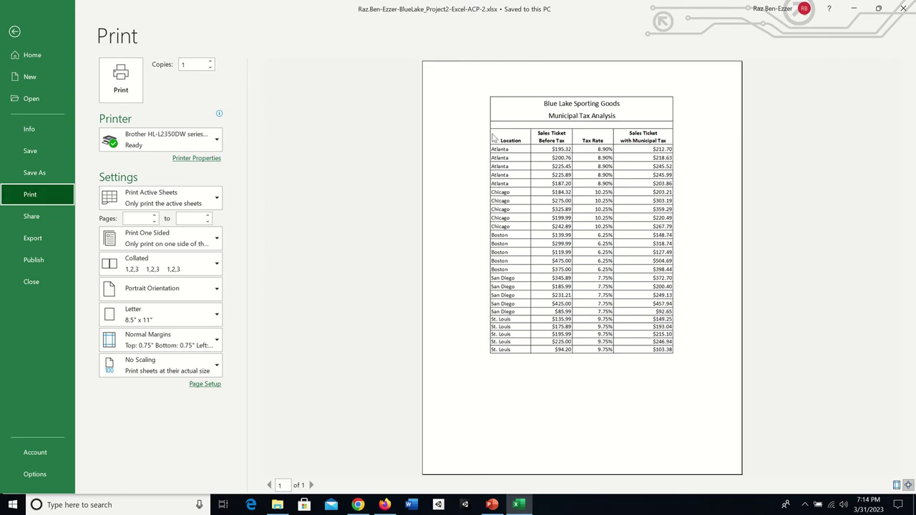
{"action": "left_click", "coordinate": [15, 31]}
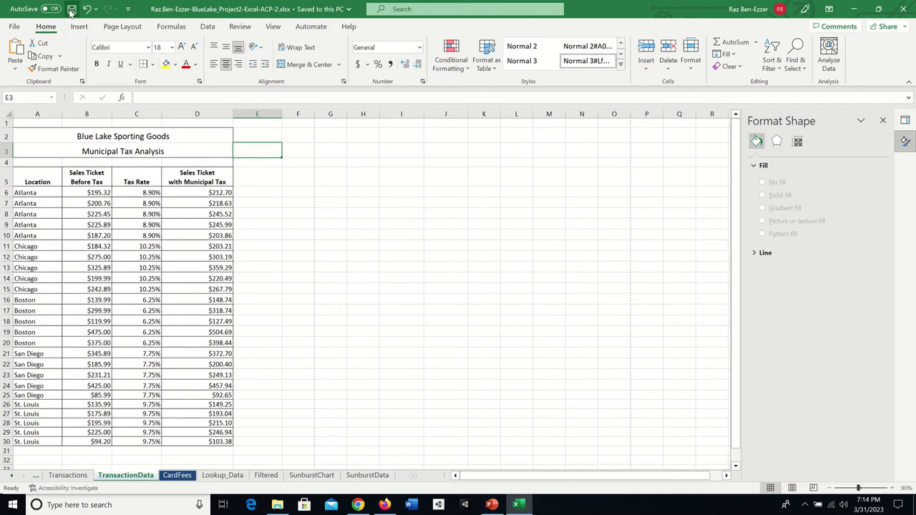
- In the browser instructions, mark steps 13b, 13c and 13d as done
{"action": "left_click", "coordinate": [358, 505]}
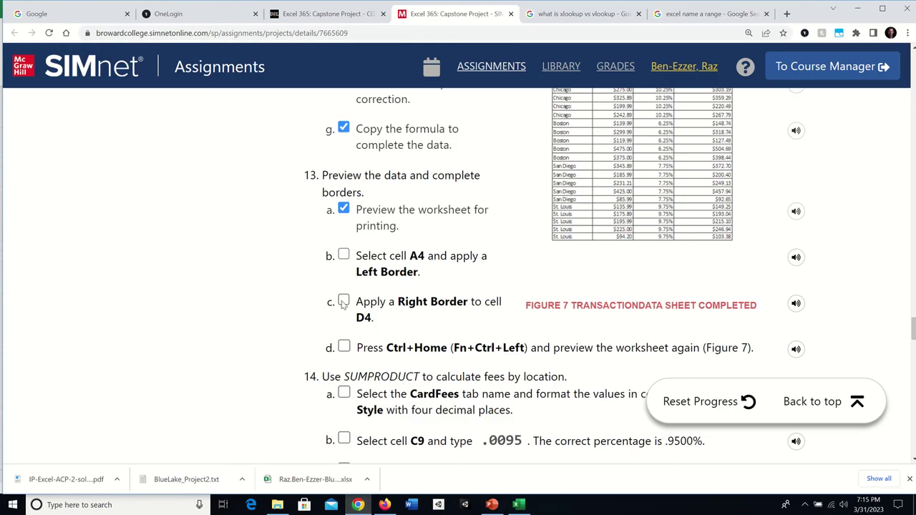
{"action": "left_click", "coordinate": [343, 301]}
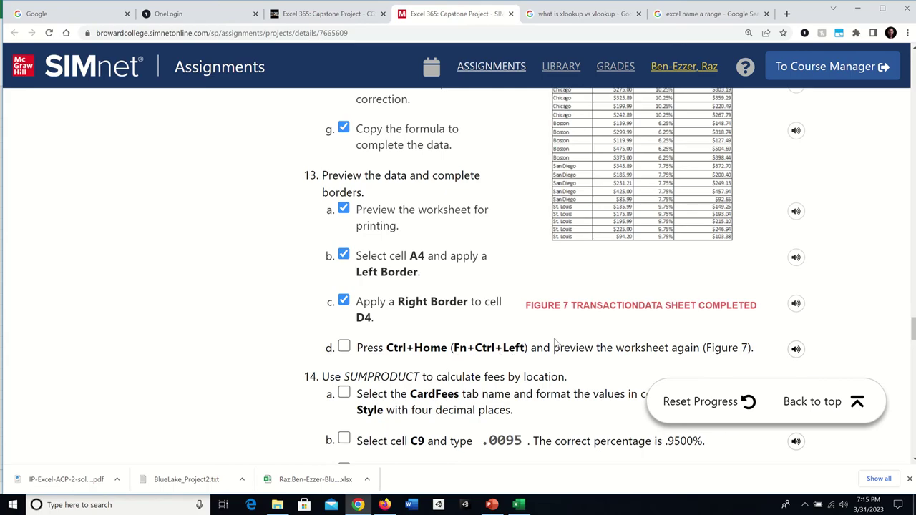
{"action": "left_click", "coordinate": [344, 348]}
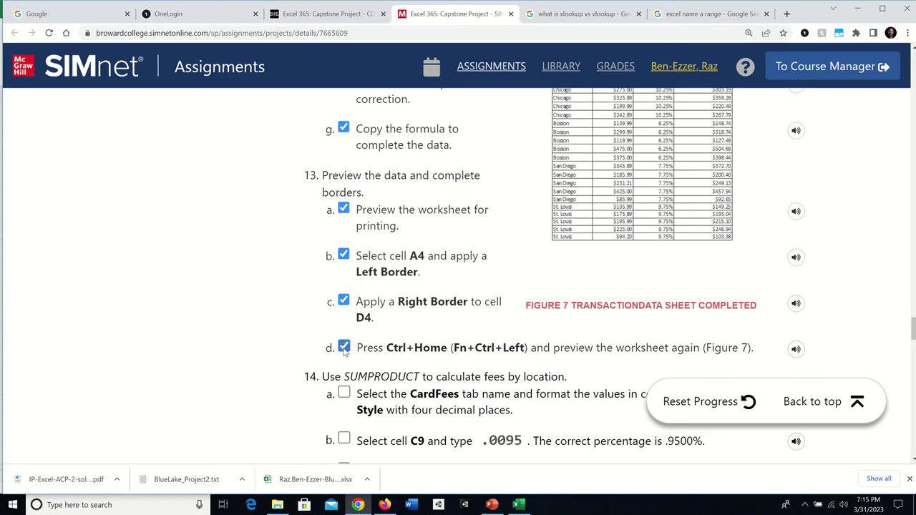
- In Excel, make A1 the active cell of the TransactionData sheet and save the workbook
{"action": "left_click", "coordinate": [517, 503]}
{"action": "left_click", "coordinate": [39, 124]}
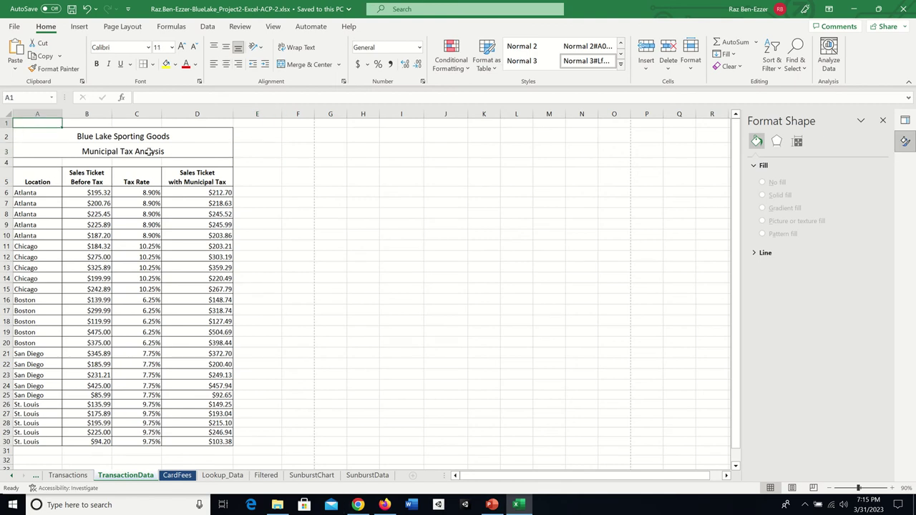
{"action": "left_click", "coordinate": [72, 8]}
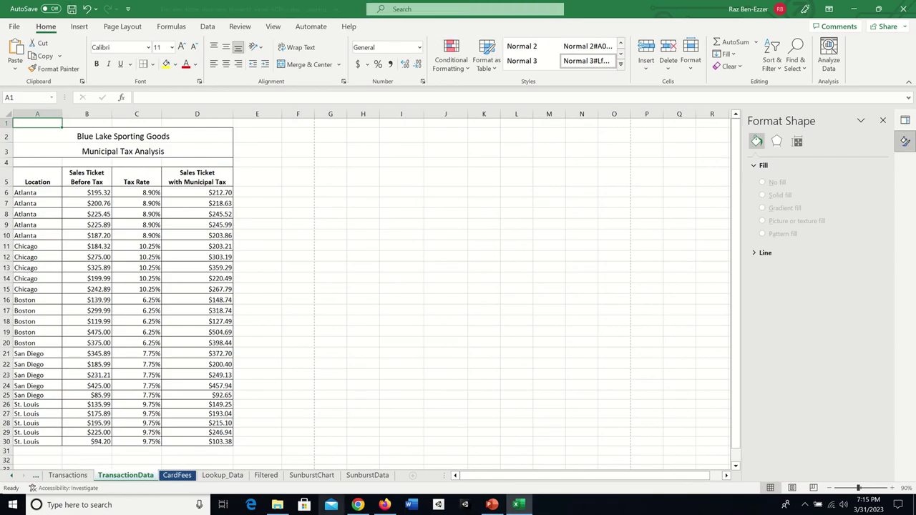
- Look through the remaining tasks 14 to 19 in the browser instructions, and read the SUMPRODUCT steps of task 14
{"action": "left_click", "coordinate": [358, 504]}
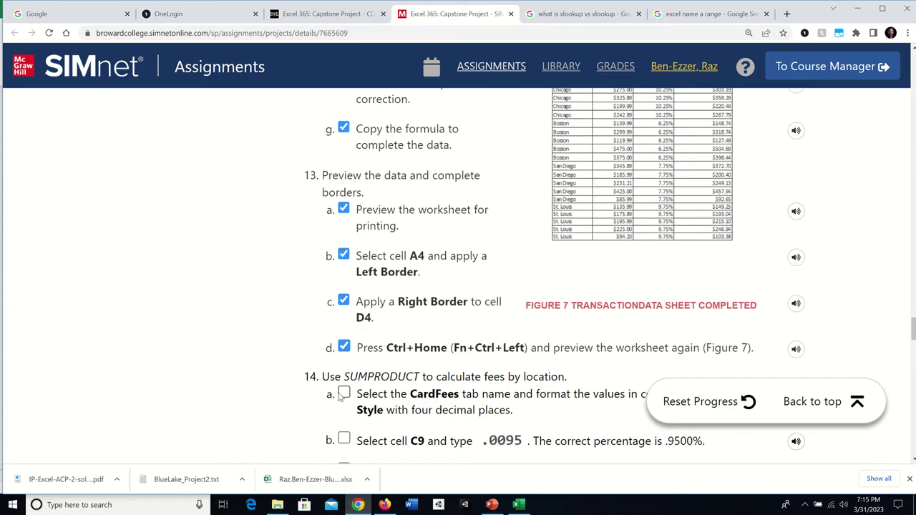
{"action": "scroll", "coordinate": [275, 369], "scroll_direction": "down", "scroll_amount": 3}
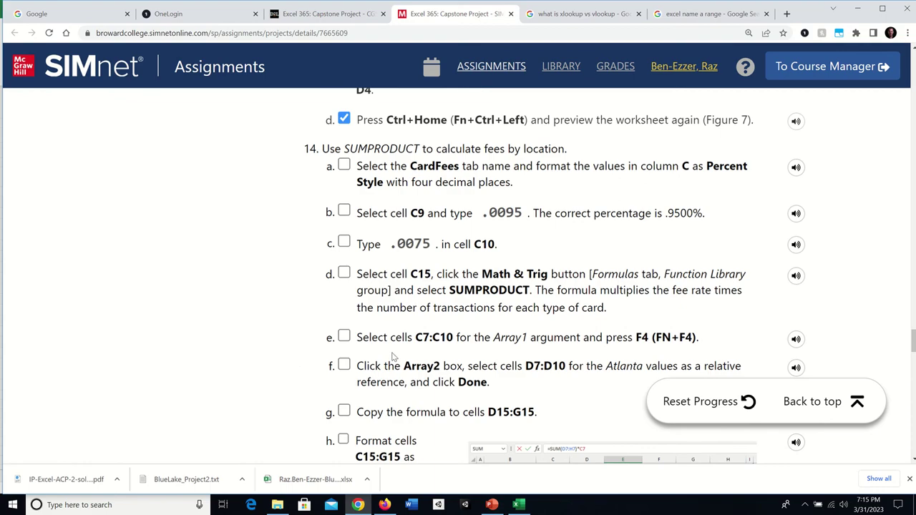
{"action": "scroll", "coordinate": [392, 356], "scroll_direction": "down", "scroll_amount": 1}
{"action": "scroll", "coordinate": [389, 348], "scroll_direction": "up", "scroll_amount": 1}
{"action": "scroll", "coordinate": [390, 346], "scroll_direction": "down", "scroll_amount": 6}
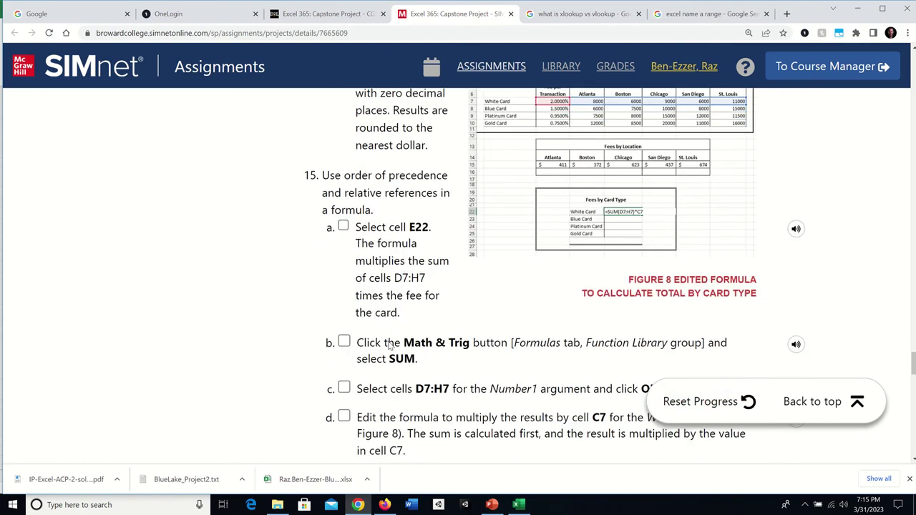
{"action": "scroll", "coordinate": [390, 346], "scroll_direction": "down", "scroll_amount": 4}
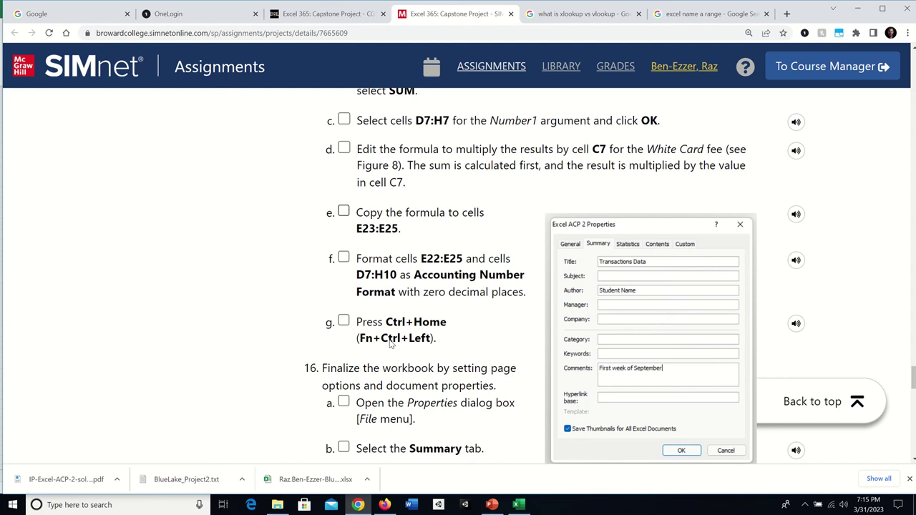
{"action": "scroll", "coordinate": [391, 345], "scroll_direction": "down", "scroll_amount": 3}
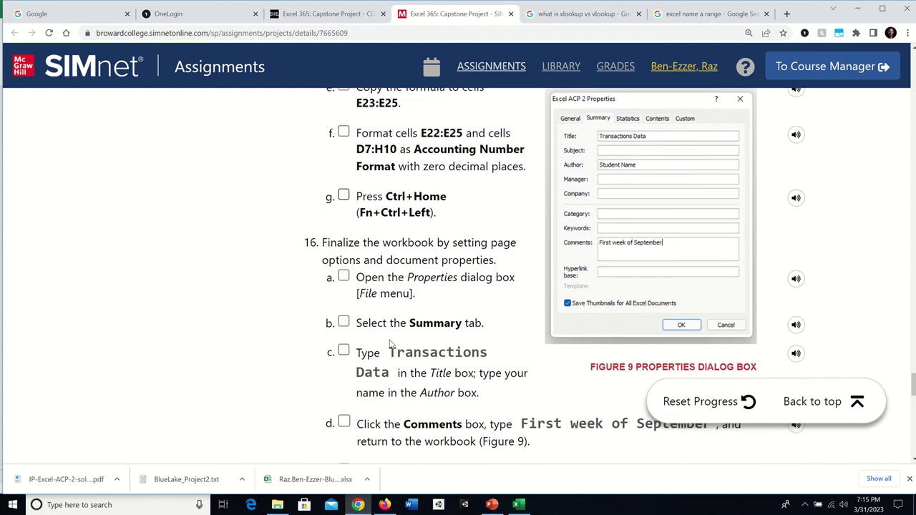
{"action": "scroll", "coordinate": [392, 345], "scroll_direction": "down", "scroll_amount": 1}
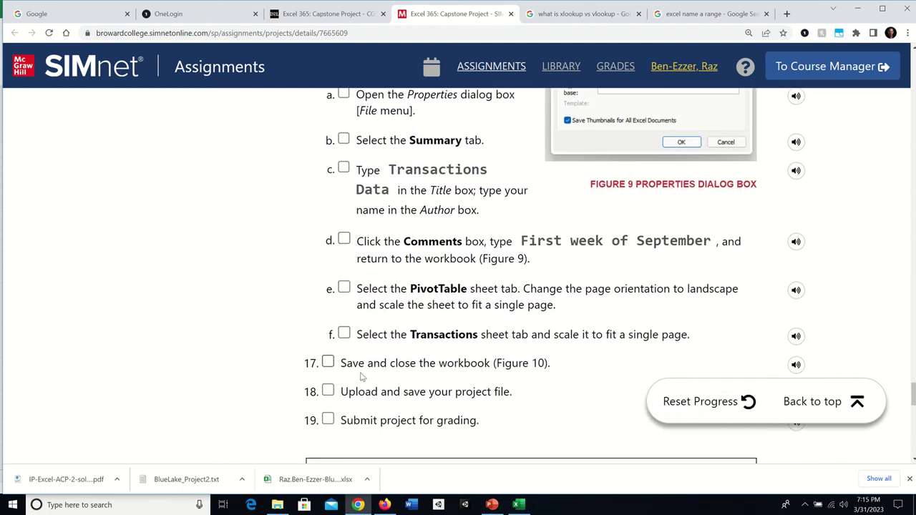
{"action": "scroll", "coordinate": [369, 289], "scroll_direction": "up", "scroll_amount": 4}
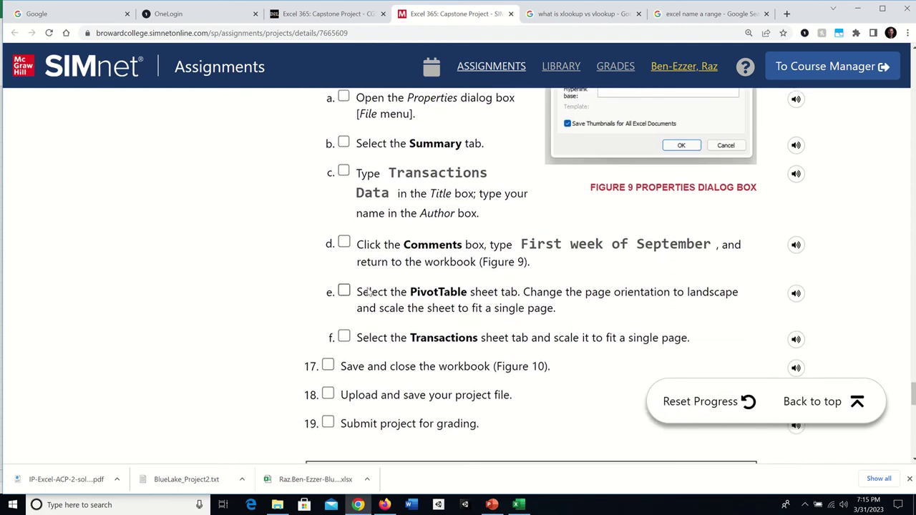
{"action": "scroll", "coordinate": [368, 289], "scroll_direction": "up", "scroll_amount": 6}
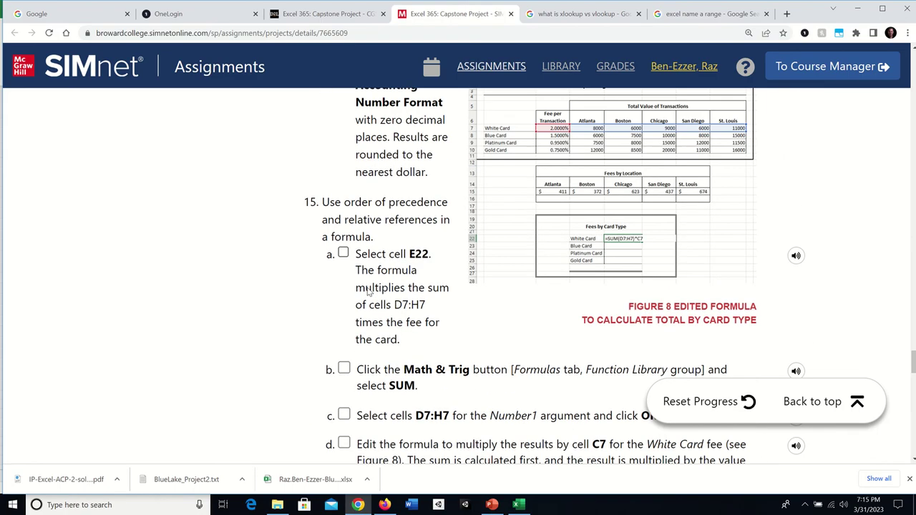
{"action": "scroll", "coordinate": [370, 286], "scroll_direction": "up", "scroll_amount": 7}
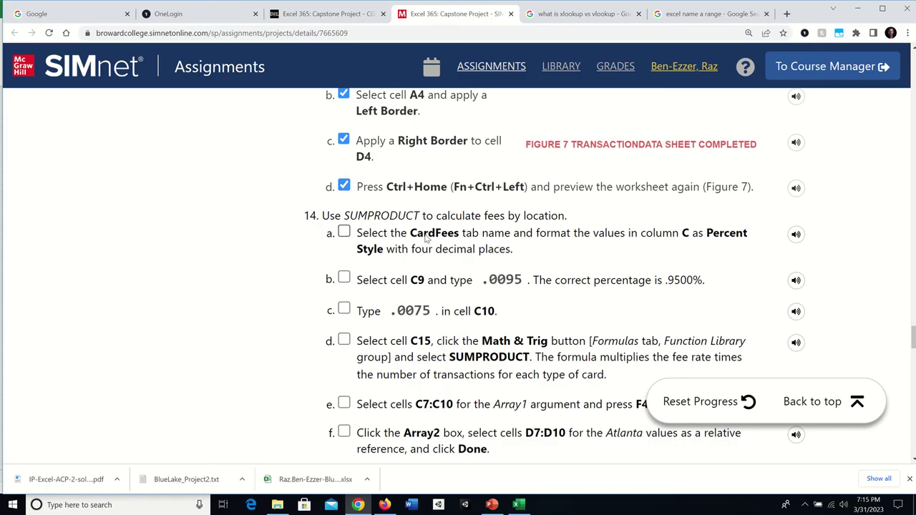
- In Excel, format the fee values in C7:C10 of the CardFees sheet as Percentage
{"action": "left_click", "coordinate": [519, 506]}
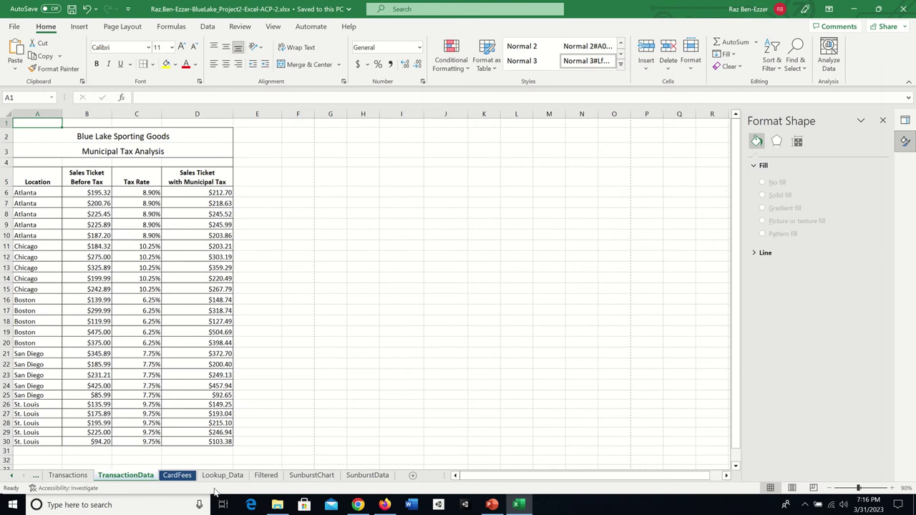
{"action": "left_click", "coordinate": [179, 476]}
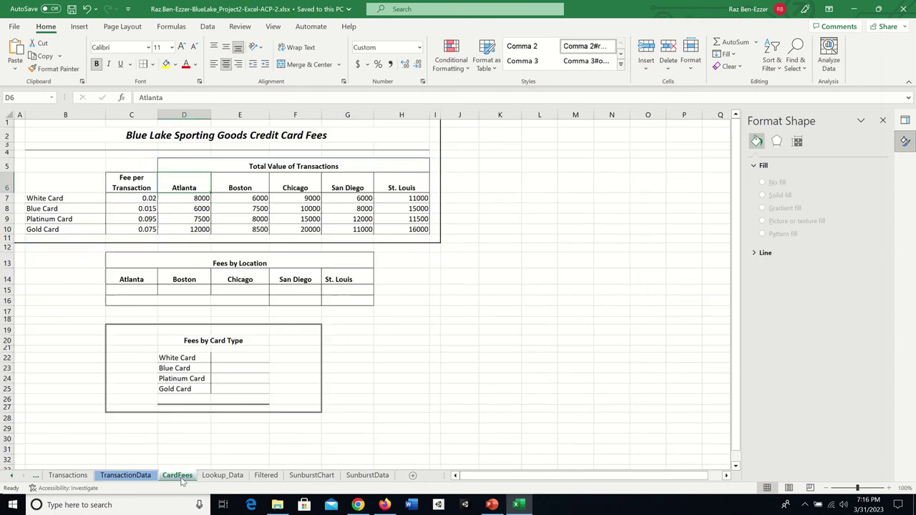
{"action": "left_click", "coordinate": [131, 115]}
{"action": "left_click", "coordinate": [144, 199]}
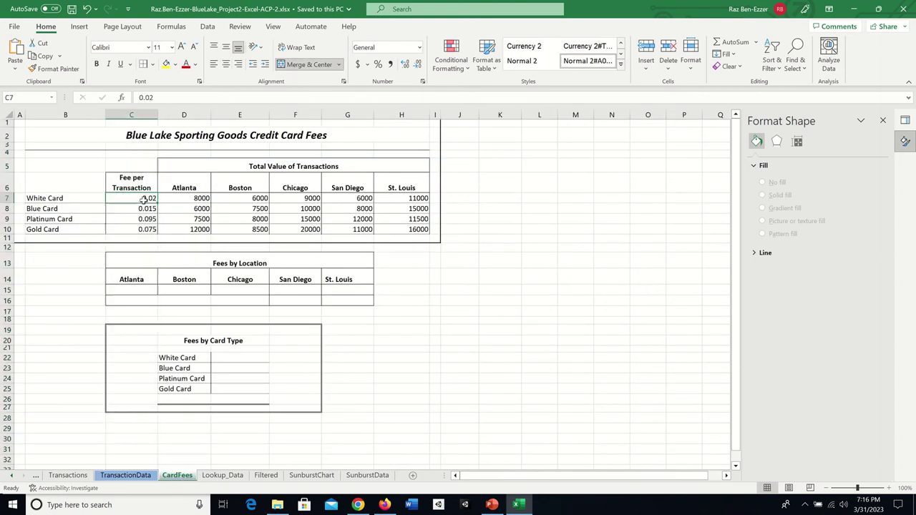
{"action": "left_click_drag", "start_coordinate": [143, 199], "coordinate": [145, 233]}
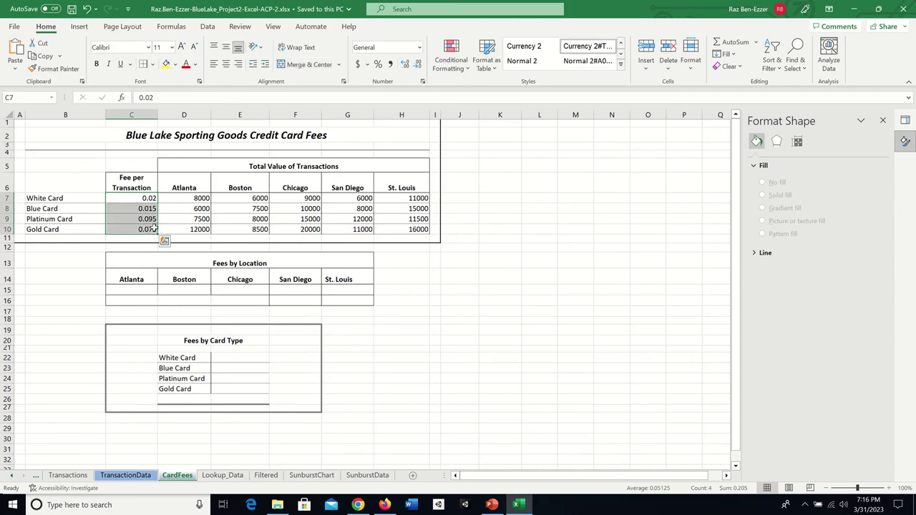
{"action": "left_click", "coordinate": [421, 47]}
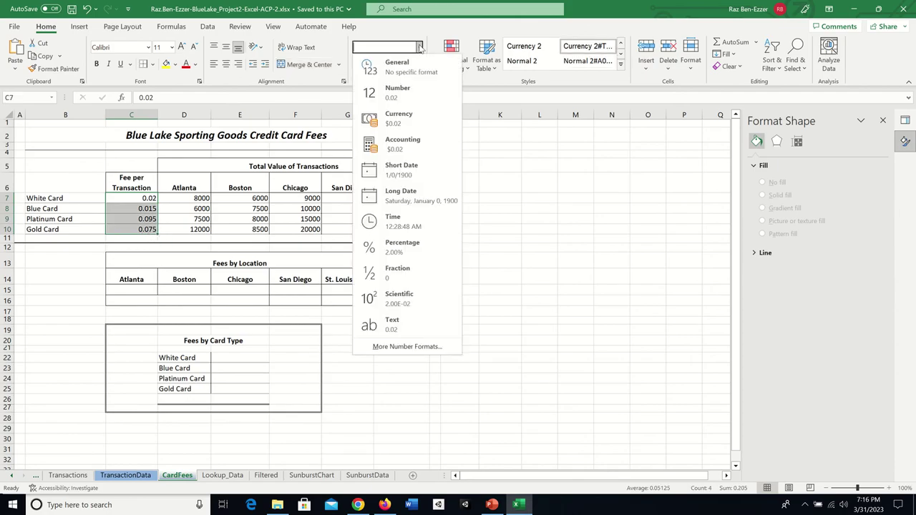
{"action": "left_click", "coordinate": [410, 247]}
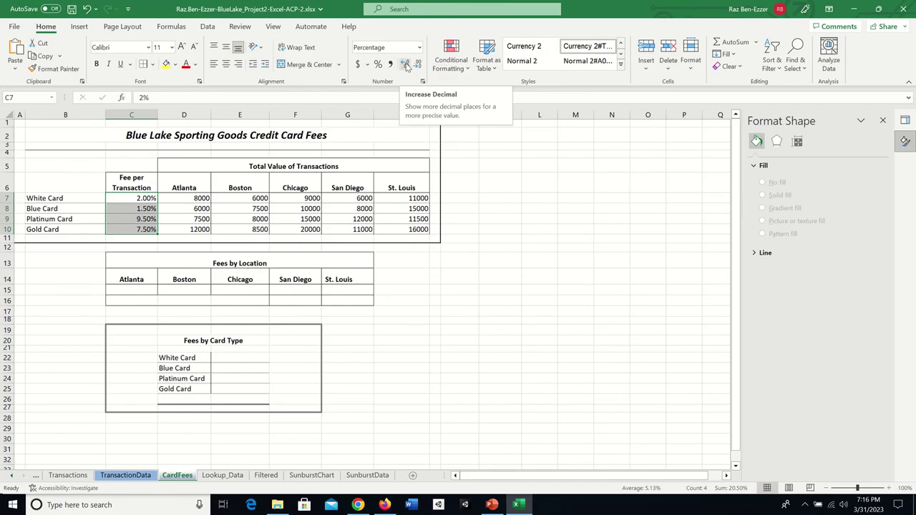
- Show the C7:C10 percentages with four decimal places and save the workbook
{"action": "left_click", "coordinate": [405, 65]}
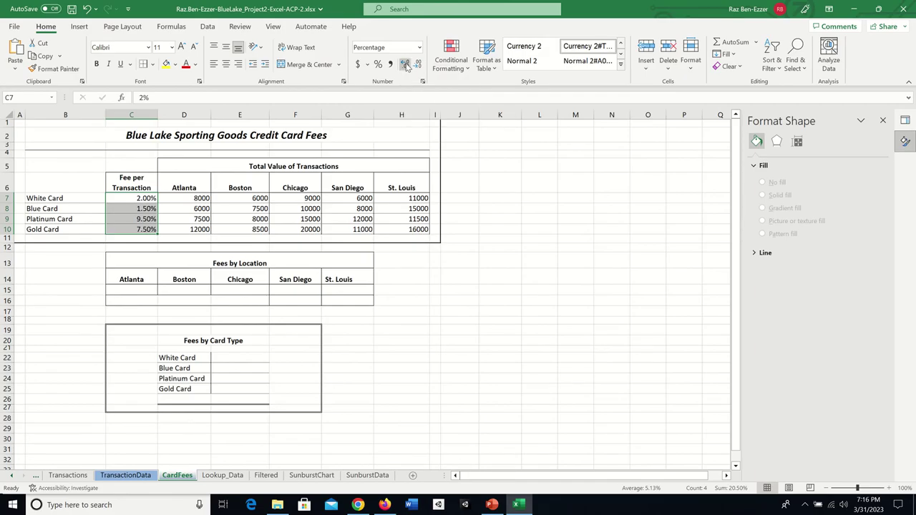
{"action": "left_click", "coordinate": [406, 65]}
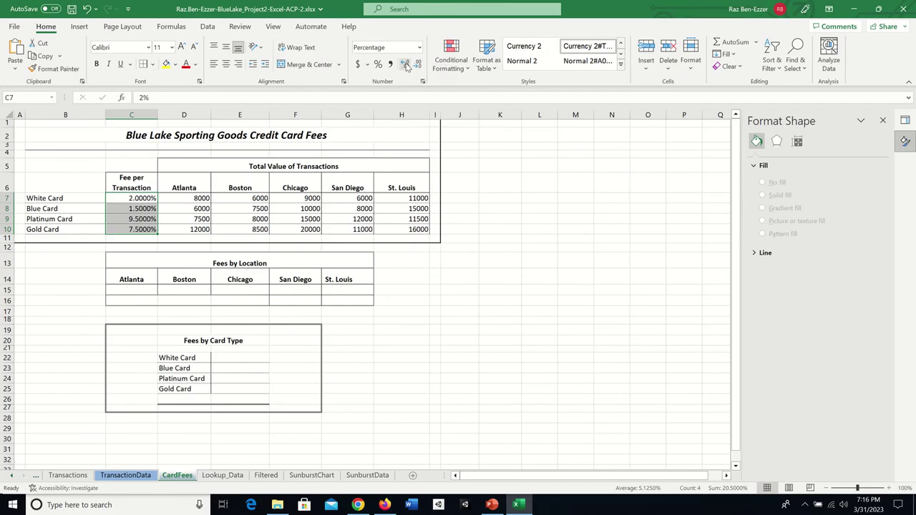
{"action": "left_click", "coordinate": [406, 65]}
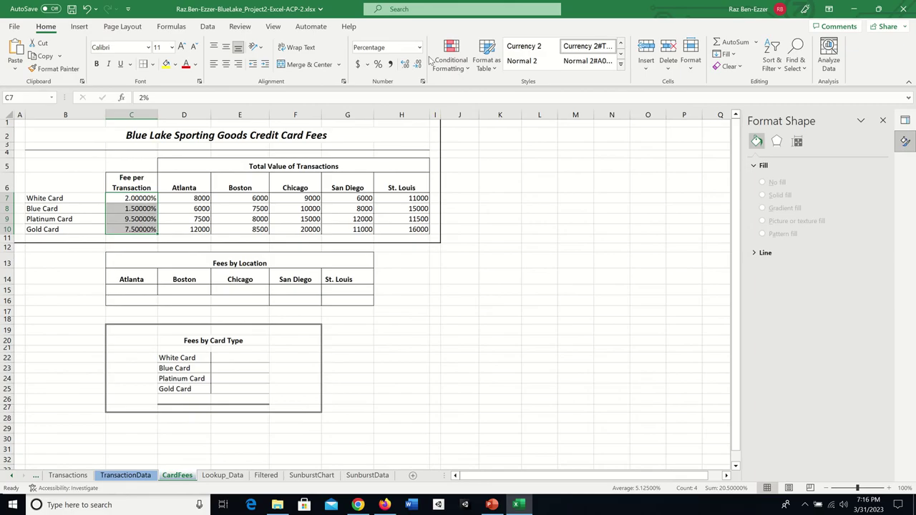
{"action": "left_click", "coordinate": [418, 66]}
{"action": "left_click", "coordinate": [72, 9]}
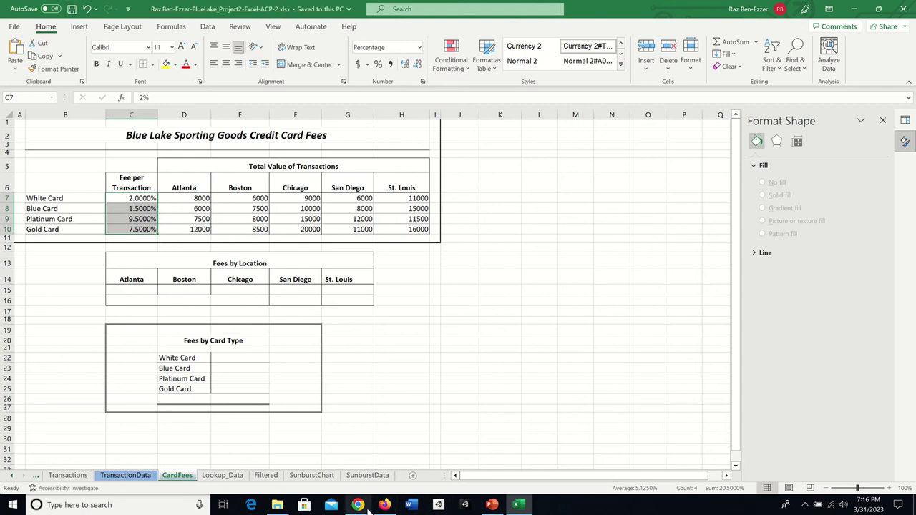
- In the browser instructions, mark step 14a as done
{"action": "mouse_move", "coordinate": [368, 504]}
{"action": "left_click", "coordinate": [358, 506]}
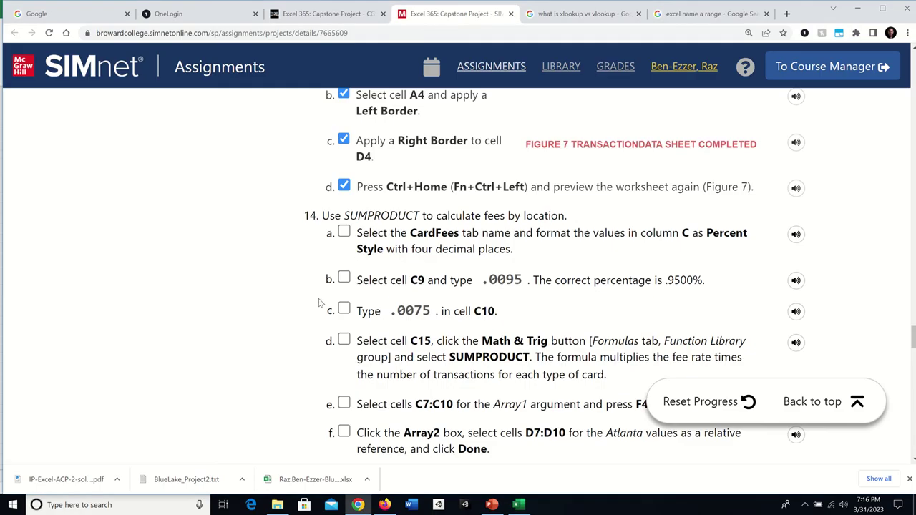
{"action": "left_click", "coordinate": [344, 233]}
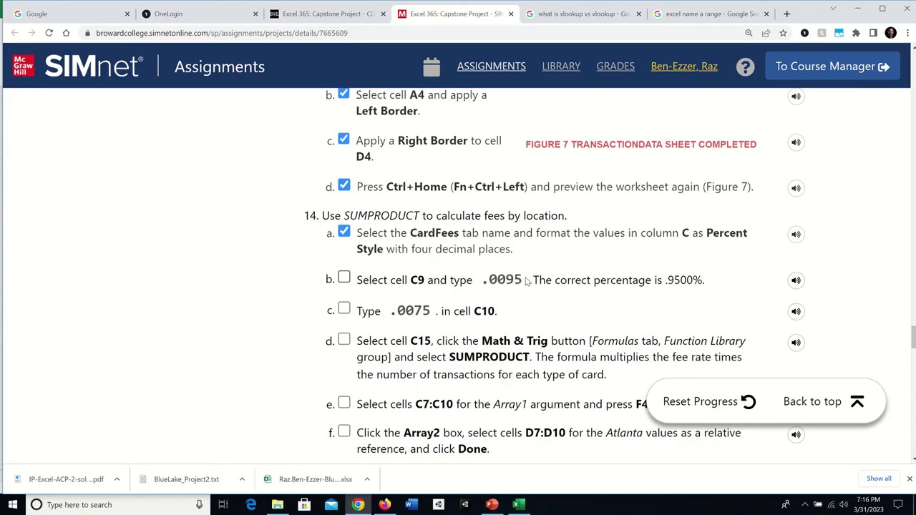
- In Excel, set the Platinum Card fee in C9 to .0095, and mark step 14b as done in the browser instructions
{"action": "left_click", "coordinate": [519, 505]}
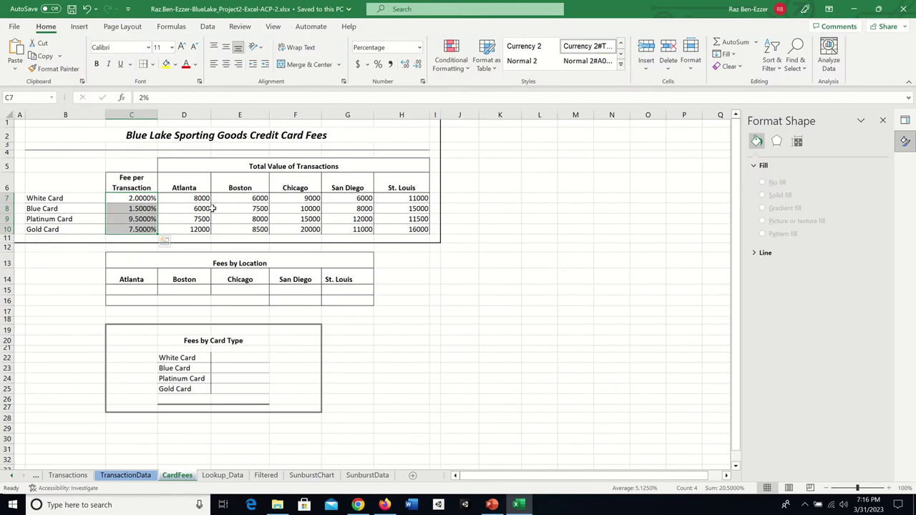
{"action": "left_click", "coordinate": [123, 217]}
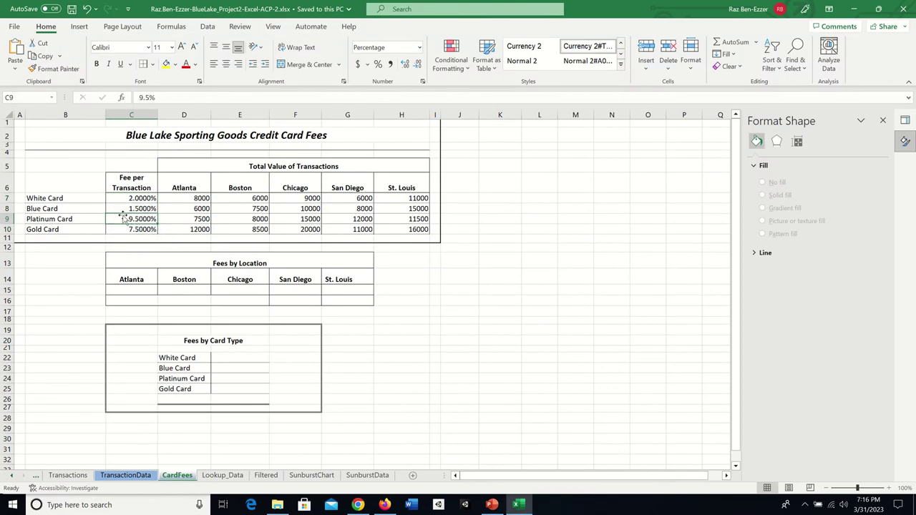
{"action": "left_click_drag", "start_coordinate": [159, 97], "coordinate": [125, 99]}
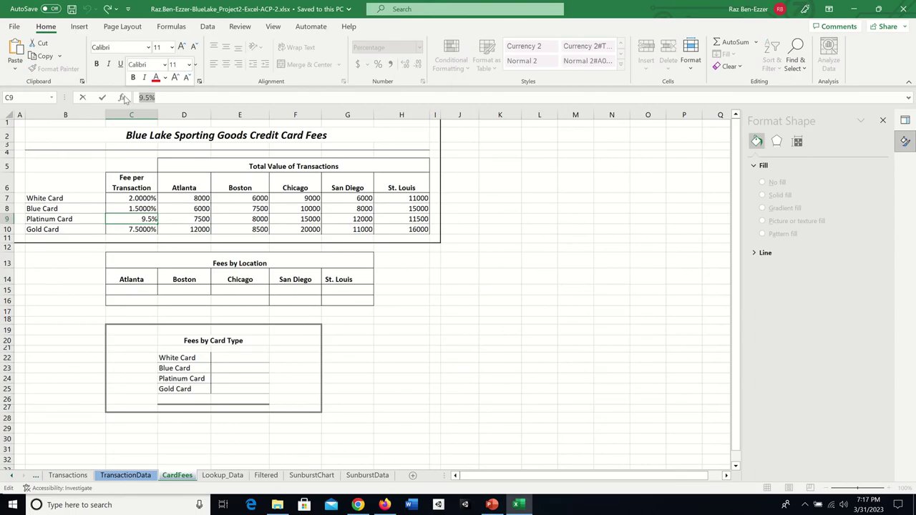
{"action": "type", "text": "."}
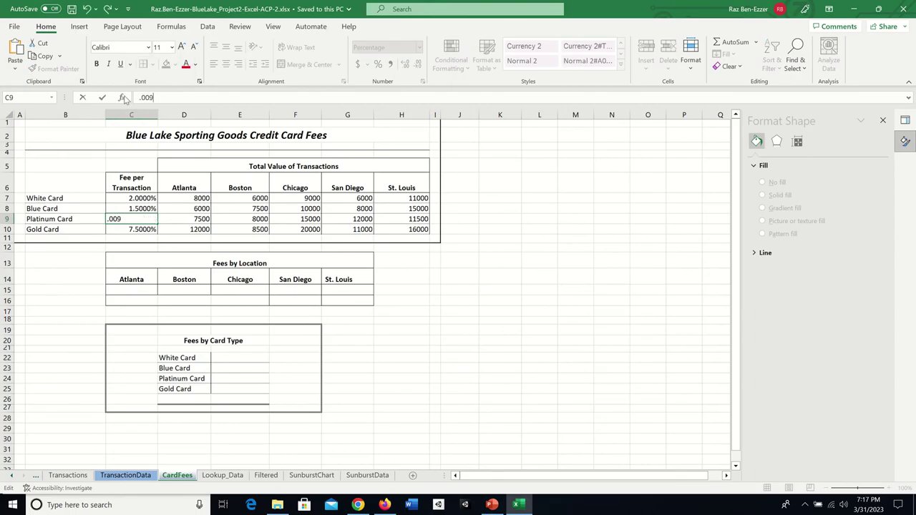
{"action": "key", "text": "Return"}
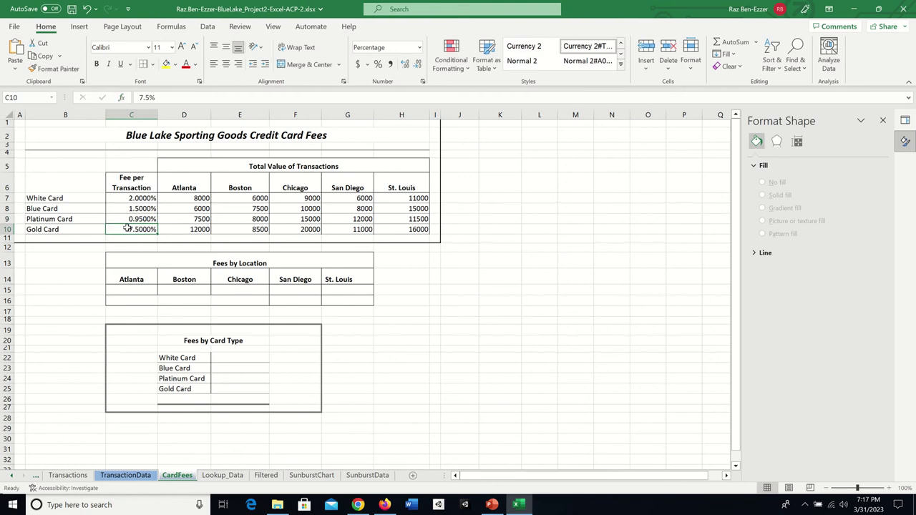
{"action": "left_click", "coordinate": [358, 504]}
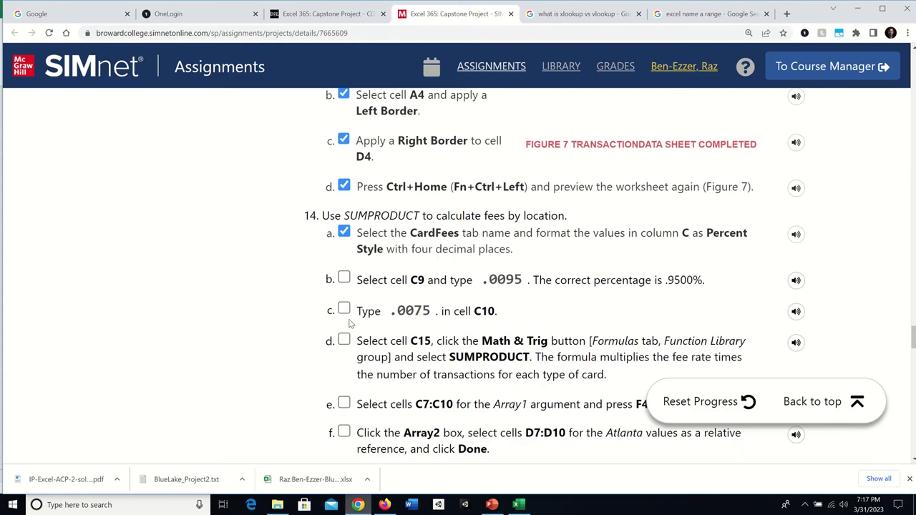
{"action": "left_click", "coordinate": [379, 294]}
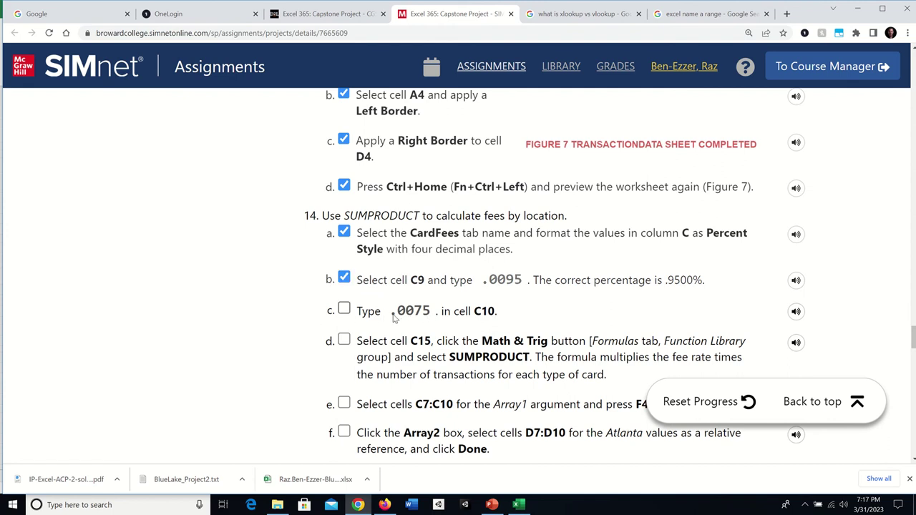
- In Excel, set the Gold Card fee in C10 to .0075 and save the workbook
{"action": "left_click", "coordinate": [519, 505]}
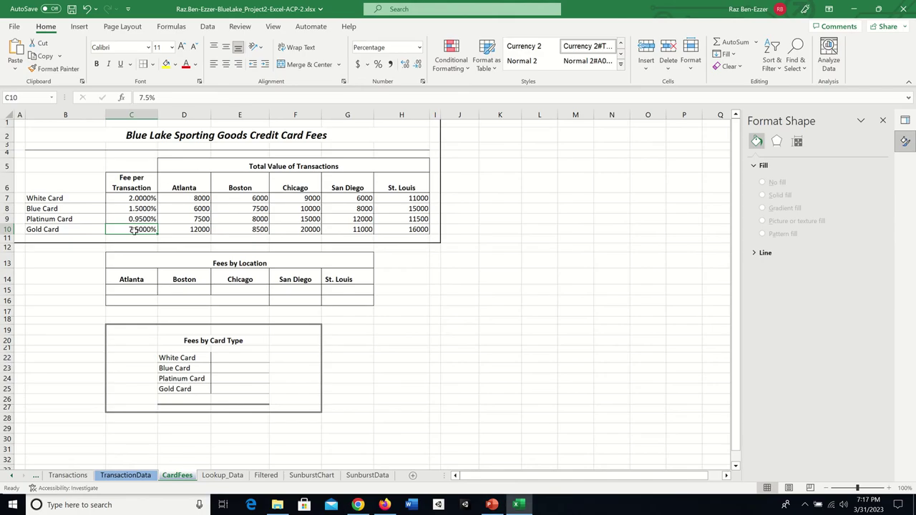
{"action": "left_click_drag", "start_coordinate": [161, 98], "coordinate": [122, 99]}
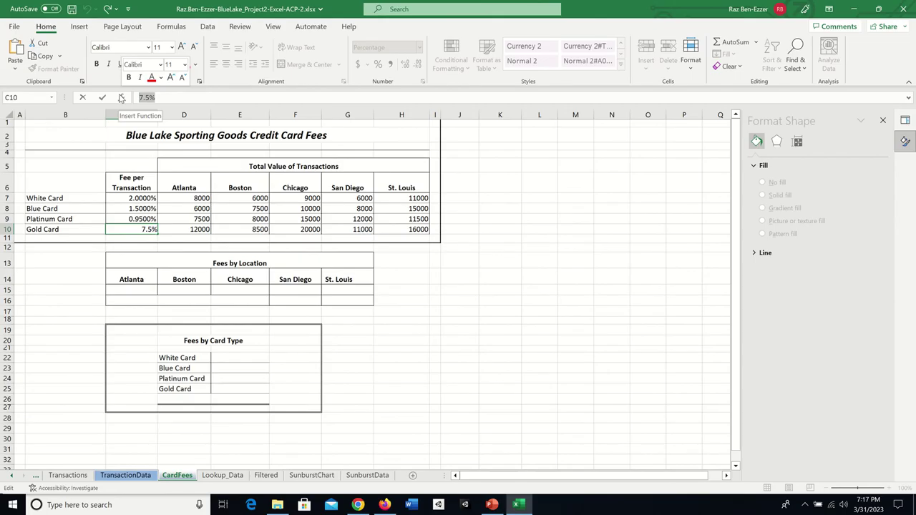
{"action": "type", "text": "."}
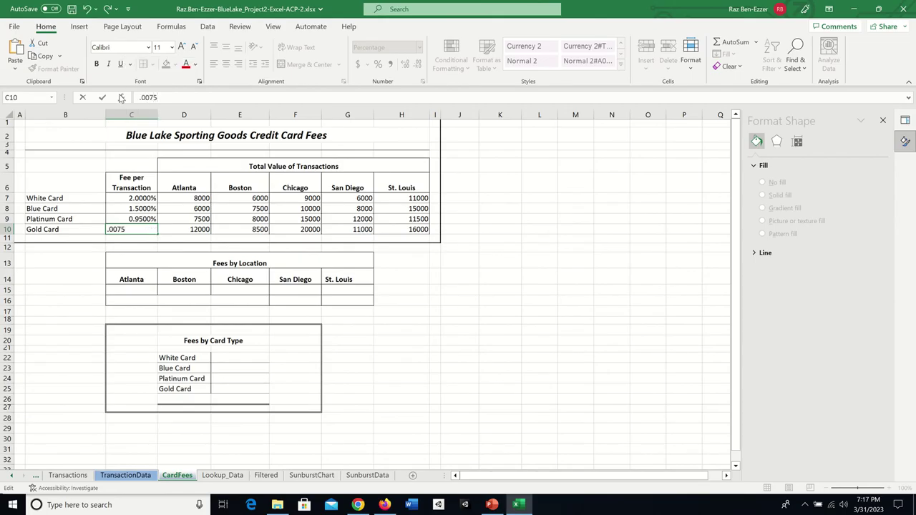
{"action": "key", "text": "Return"}
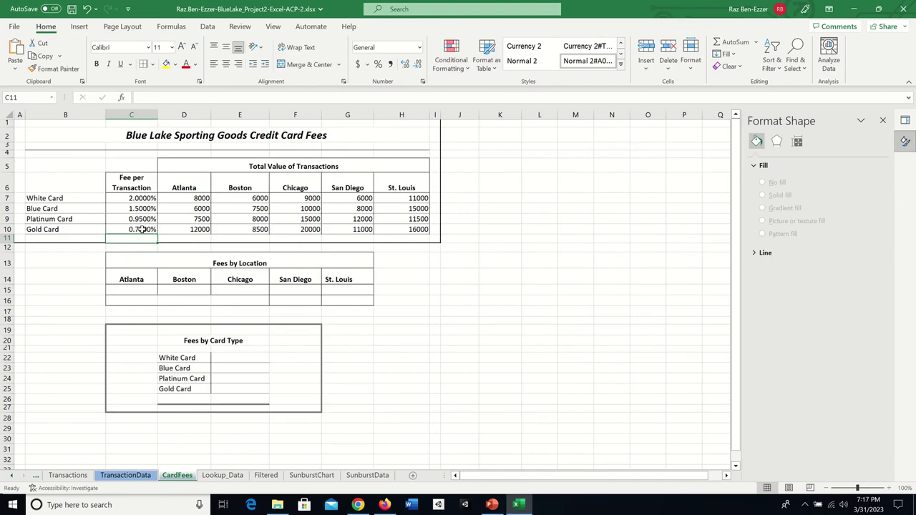
{"action": "left_click", "coordinate": [71, 9]}
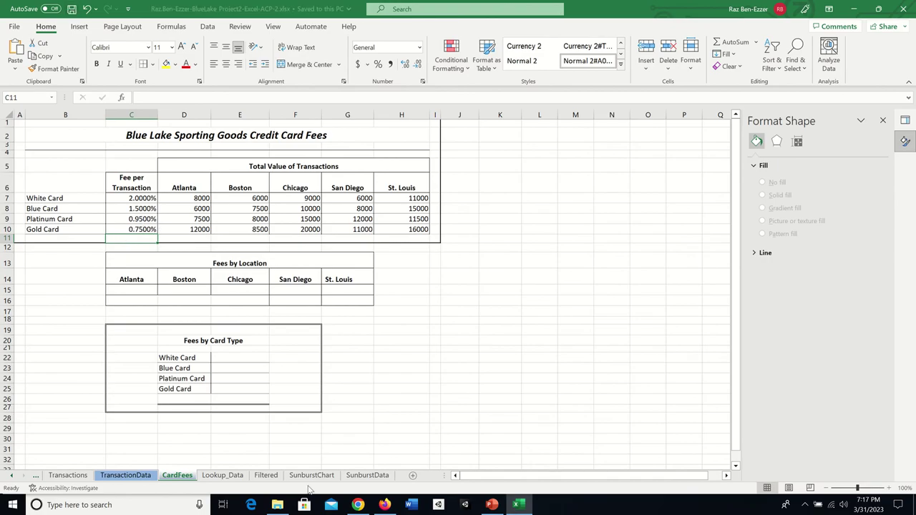
- In the browser instructions, mark step 14c as done and read the SUMPRODUCT steps that follow
{"action": "left_click", "coordinate": [357, 506]}
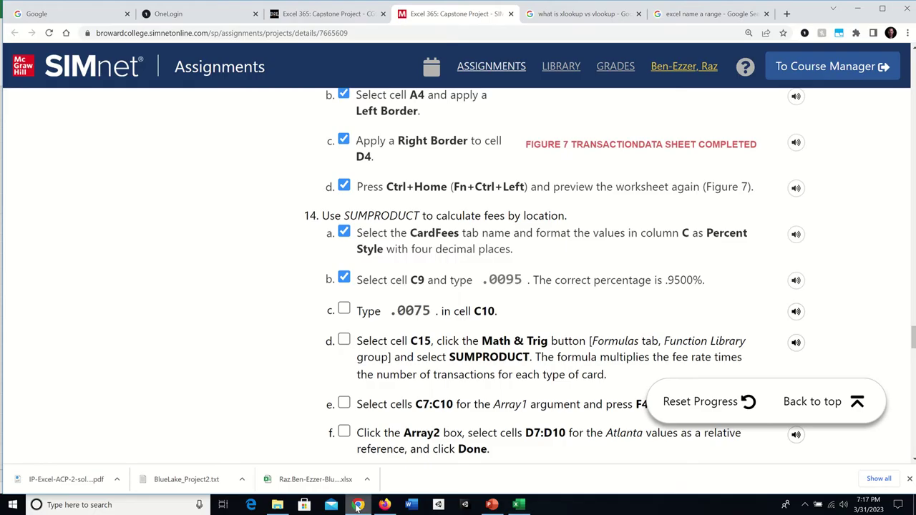
{"action": "left_click", "coordinate": [345, 309]}
{"action": "scroll", "coordinate": [459, 243], "scroll_direction": "down", "scroll_amount": 2}
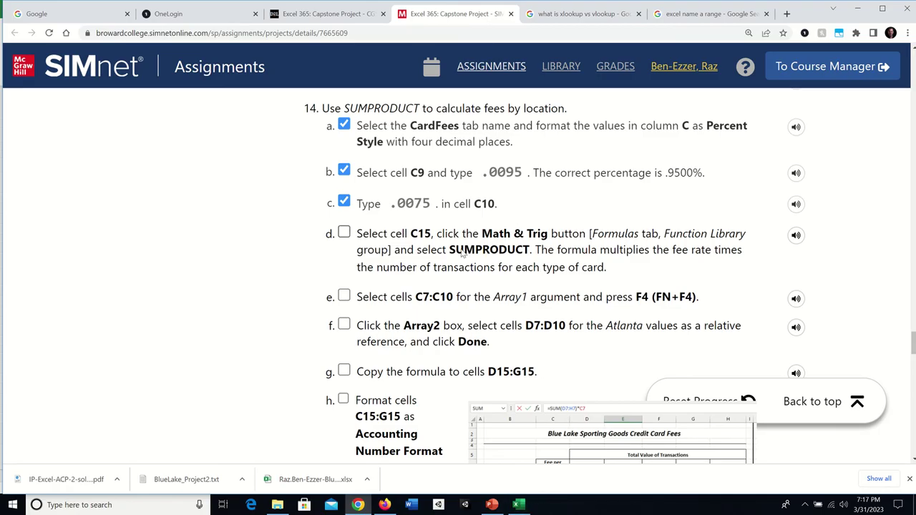
- In Excel, insert the SUMPRODUCT function in C15 of CardFees and move its arguments dialog away from the fee table
{"action": "left_click", "coordinate": [518, 504]}
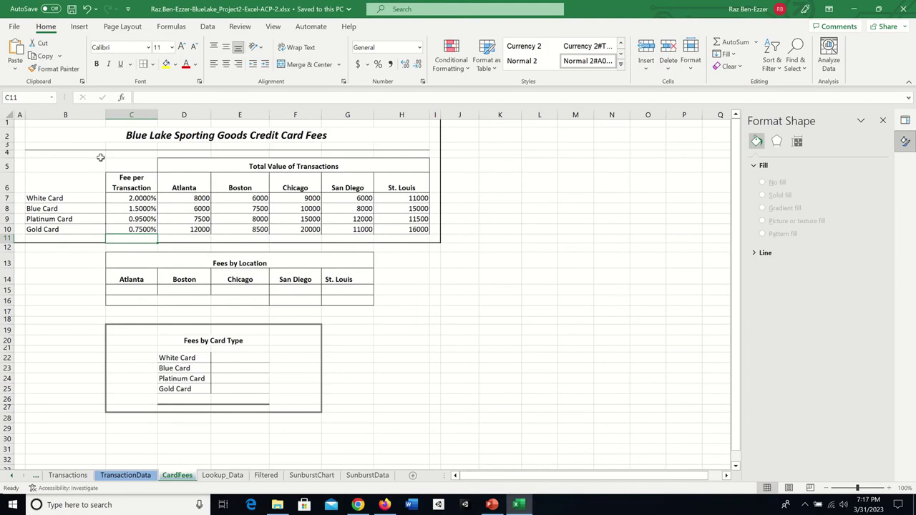
{"action": "left_click", "coordinate": [121, 291]}
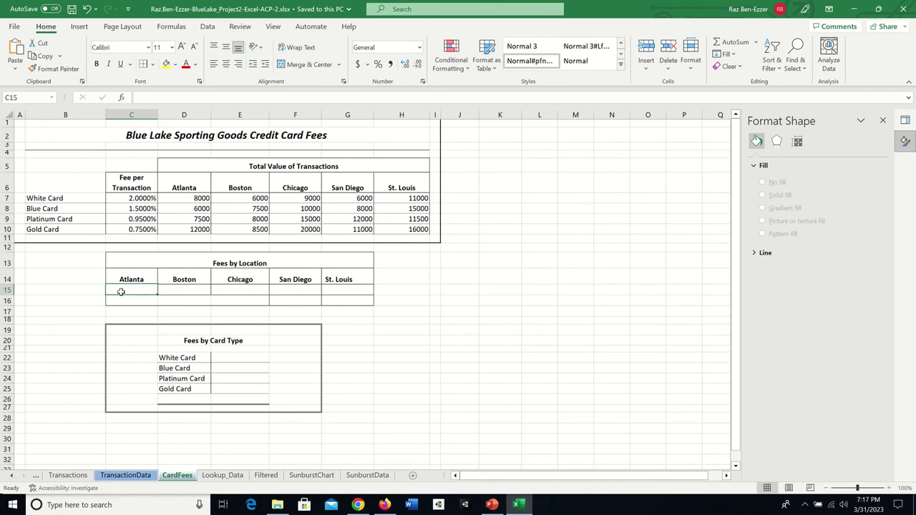
{"action": "left_click", "coordinate": [167, 27]}
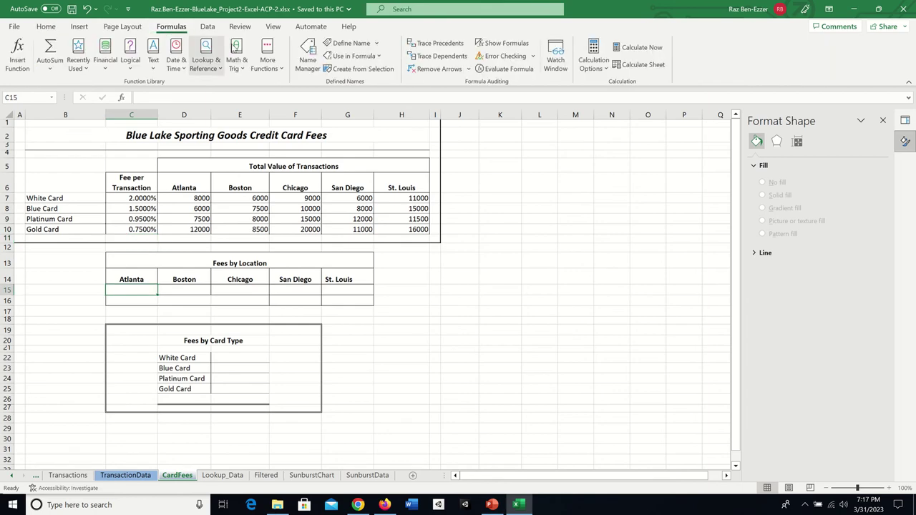
{"action": "left_click", "coordinate": [241, 63]}
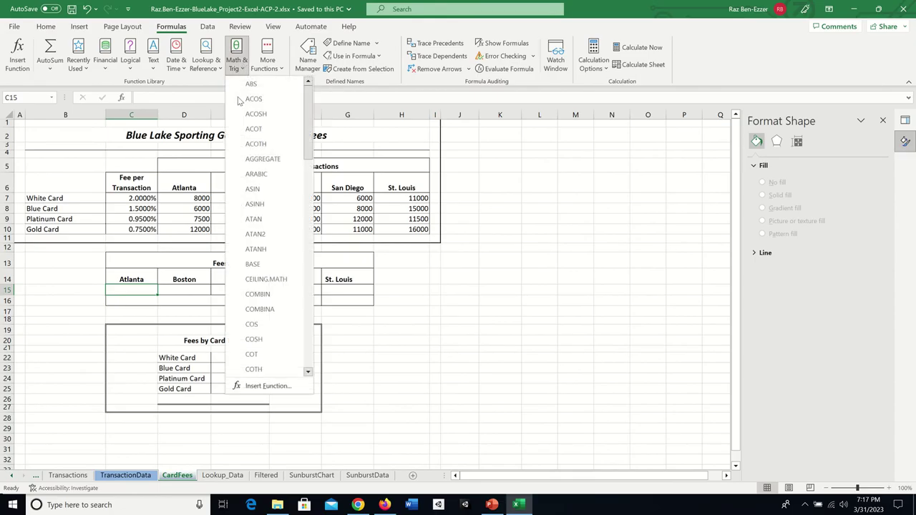
{"action": "scroll", "coordinate": [276, 287], "scroll_direction": "down", "scroll_amount": 3}
{"action": "scroll", "coordinate": [275, 300], "scroll_direction": "down", "scroll_amount": 15}
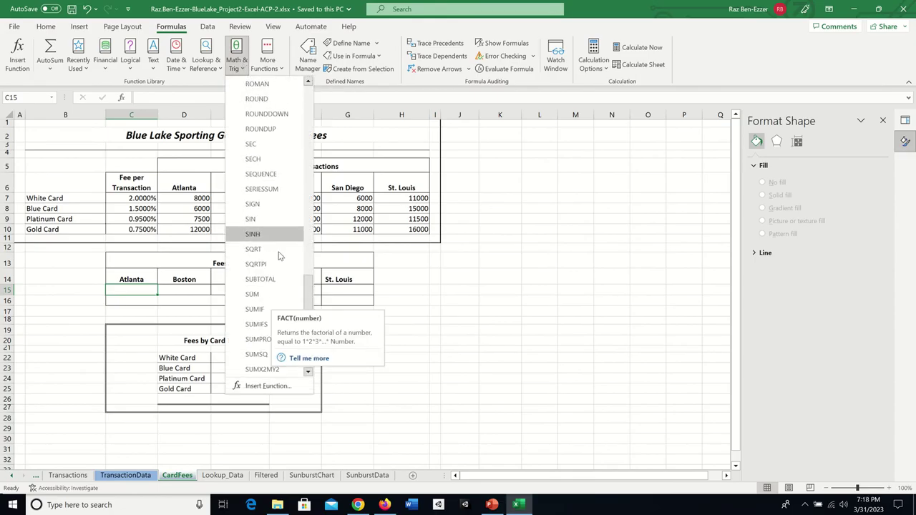
{"action": "left_click", "coordinate": [264, 339]}
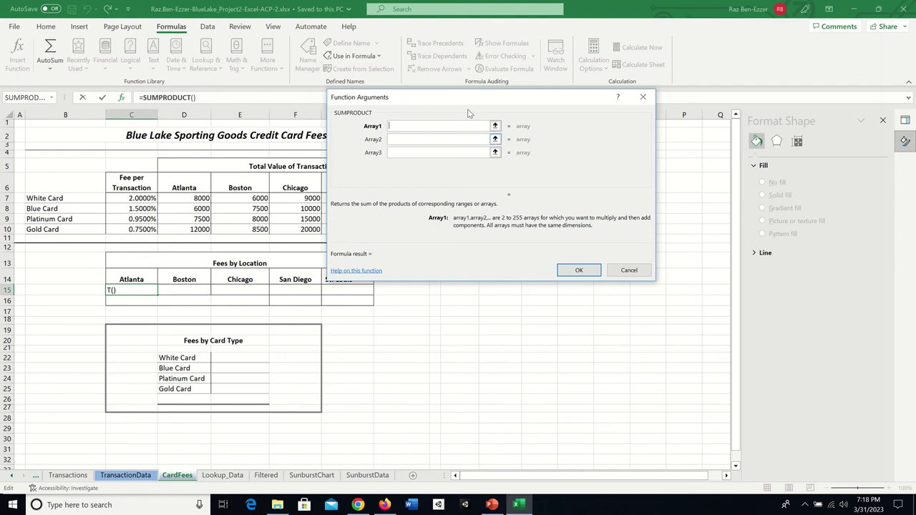
{"action": "left_click_drag", "start_coordinate": [478, 98], "coordinate": [552, 73]}
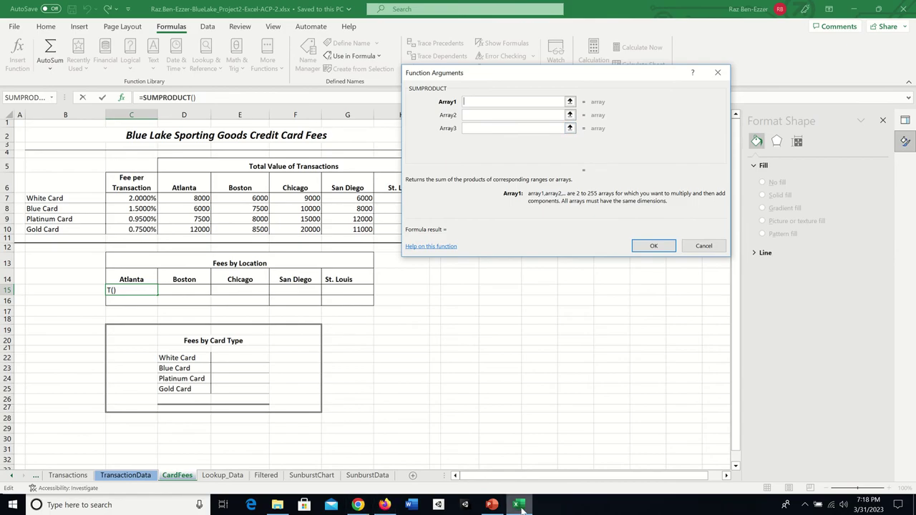
{"action": "mouse_move", "coordinate": [522, 509]}
- In the browser instructions, mark step 14e as done
{"action": "left_click", "coordinate": [358, 505]}
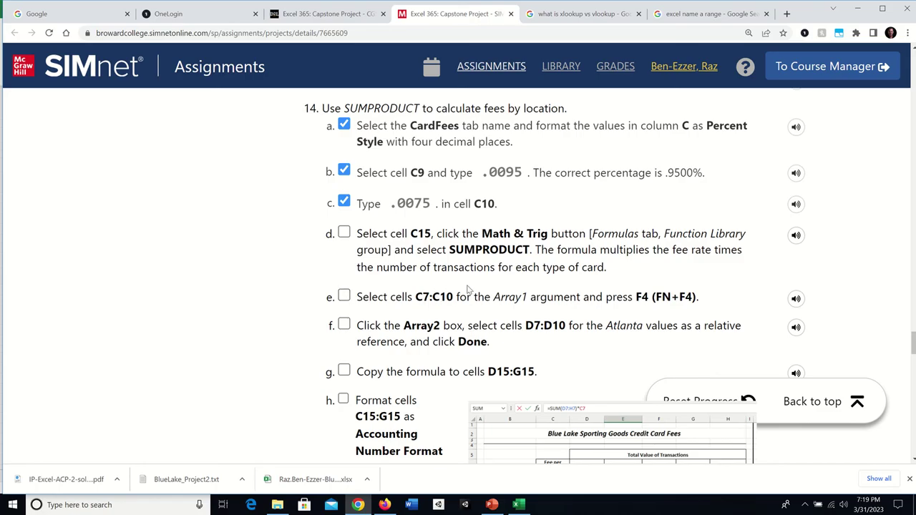
{"action": "left_click", "coordinate": [344, 298]}
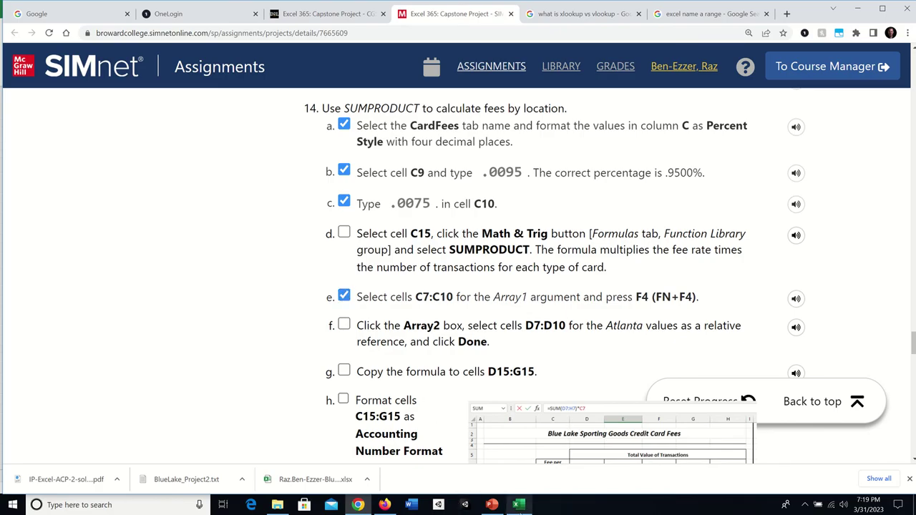
- In Excel, set the Array1 argument of the C15 SUMPRODUCT formula to the absolute range $C$7:$C$10
{"action": "left_click", "coordinate": [518, 504]}
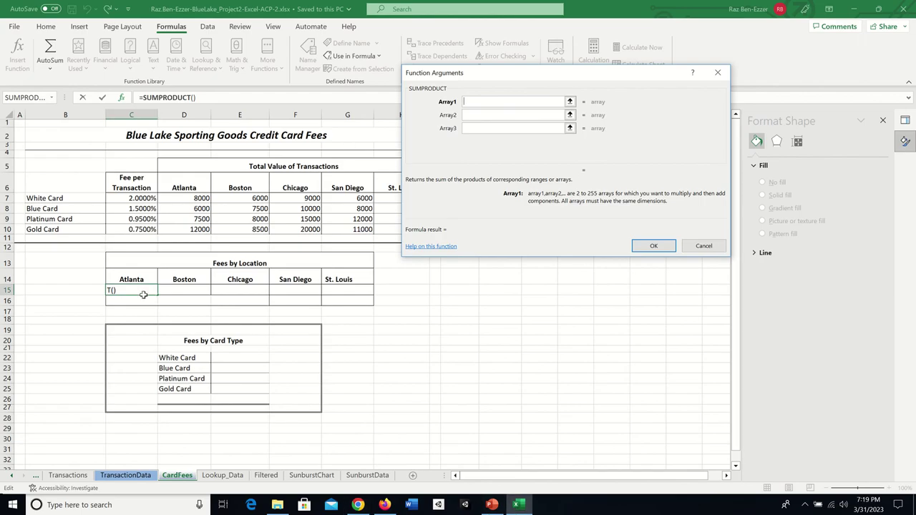
{"action": "left_click_drag", "start_coordinate": [136, 198], "coordinate": [136, 230]}
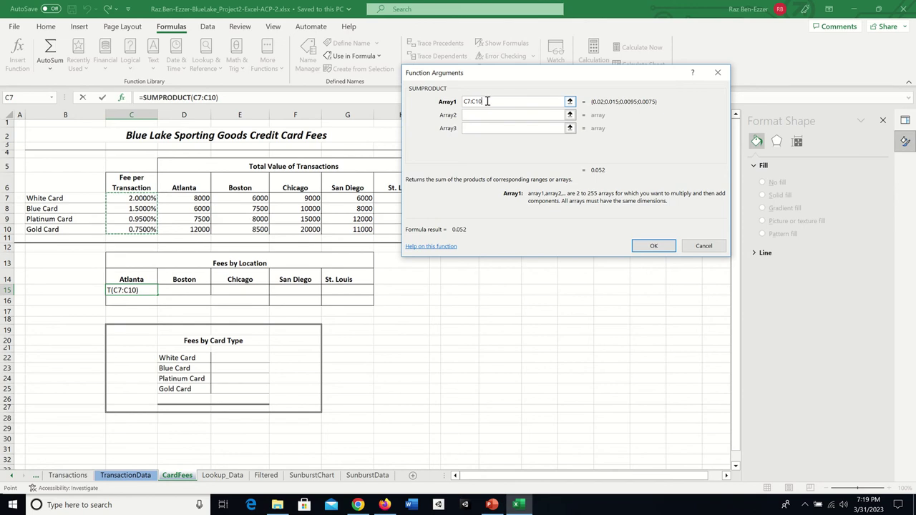
{"action": "left_click_drag", "start_coordinate": [487, 101], "coordinate": [452, 101]}
{"action": "left_click", "coordinate": [463, 105]}
{"action": "type", "text": "$C"}
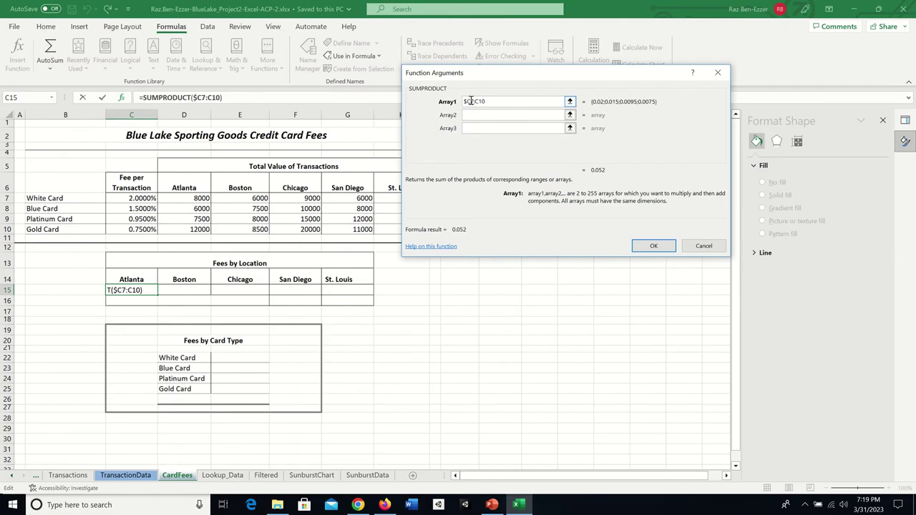
{"action": "type", "text": "$7:"}
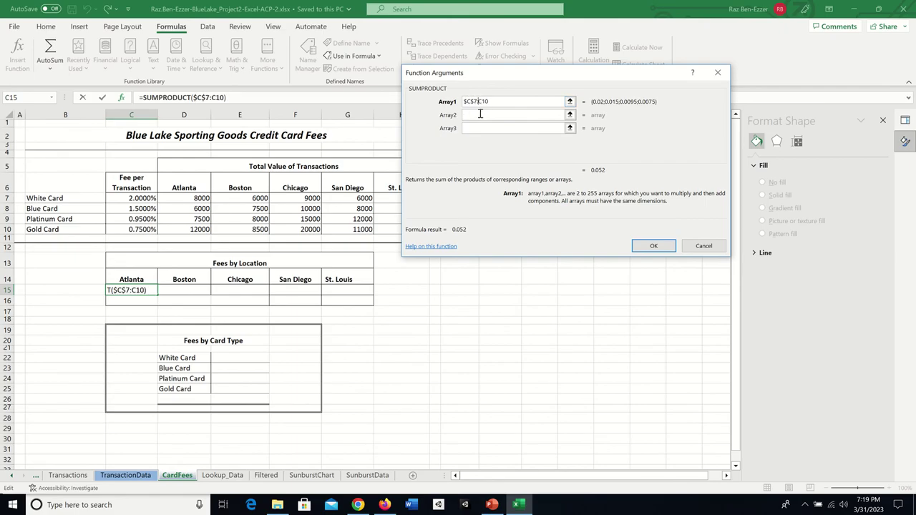
{"action": "type", "text": "$"}
{"action": "left_click", "coordinate": [484, 100]}
{"action": "type", "text": "$C$"}
- Mark step 14f as done in the browser instructions, and complete the SUMPRODUCT formula in Excel with D7:D10 as Array2
{"action": "left_click", "coordinate": [358, 505]}
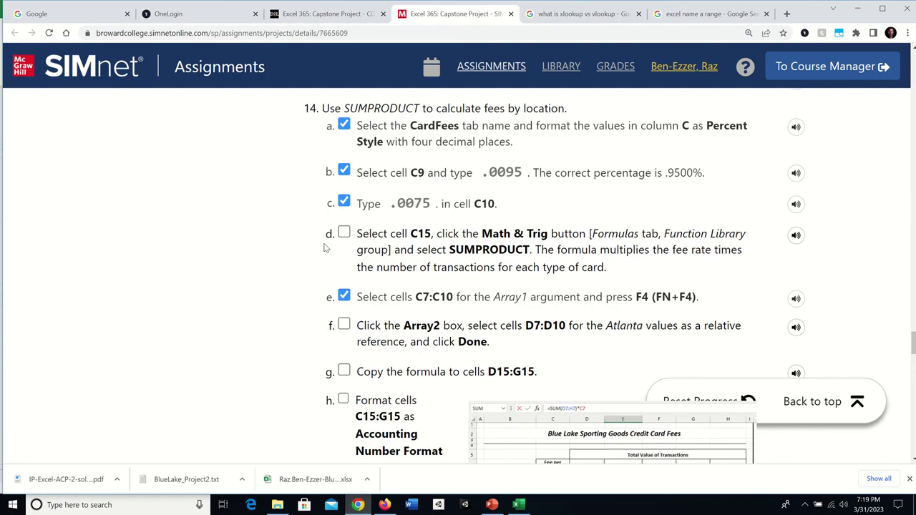
{"action": "left_click", "coordinate": [442, 330]}
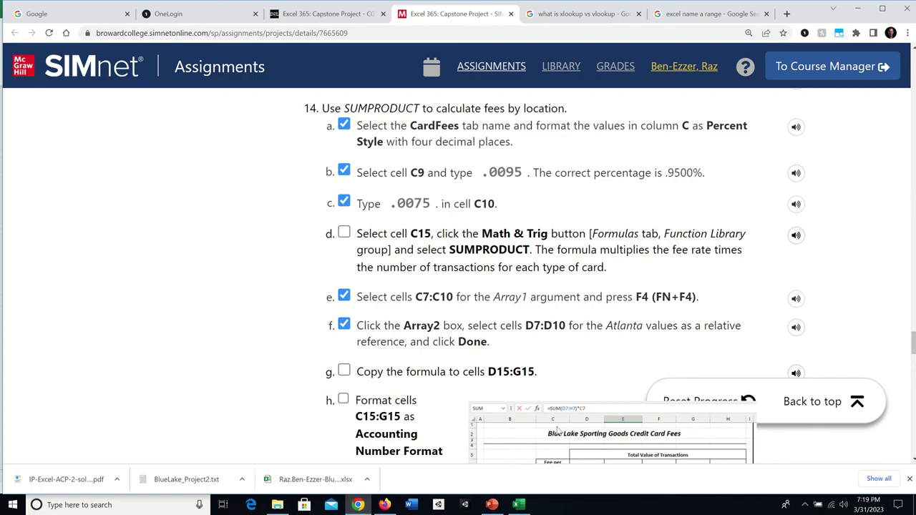
{"action": "left_click", "coordinate": [518, 504]}
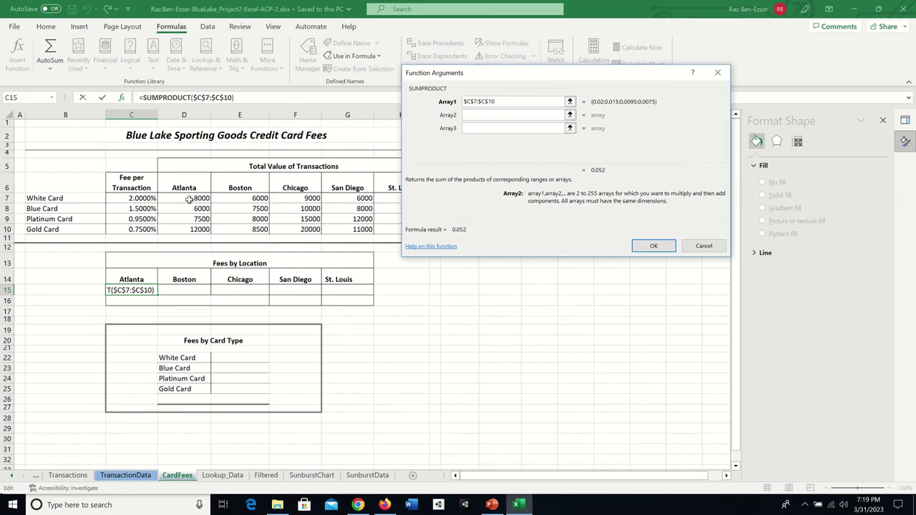
{"action": "left_click_drag", "start_coordinate": [188, 200], "coordinate": [184, 229]}
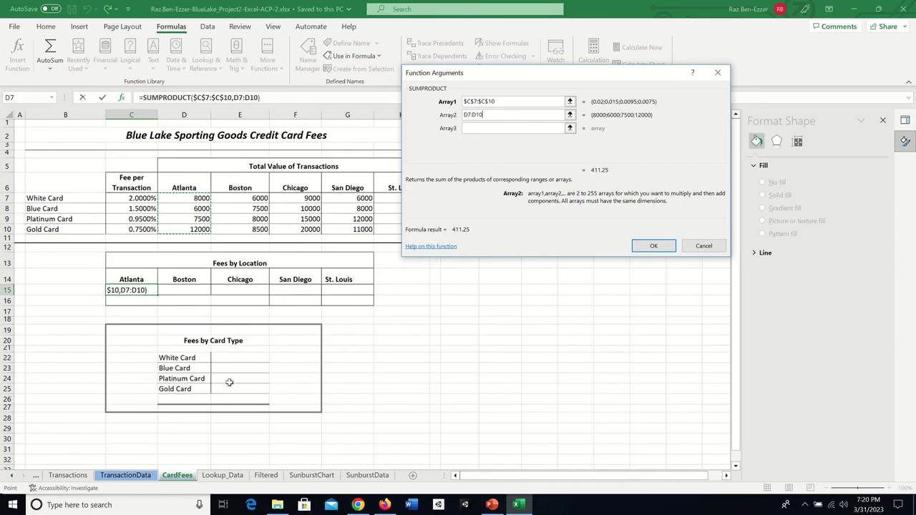
{"action": "left_click", "coordinate": [358, 505]}
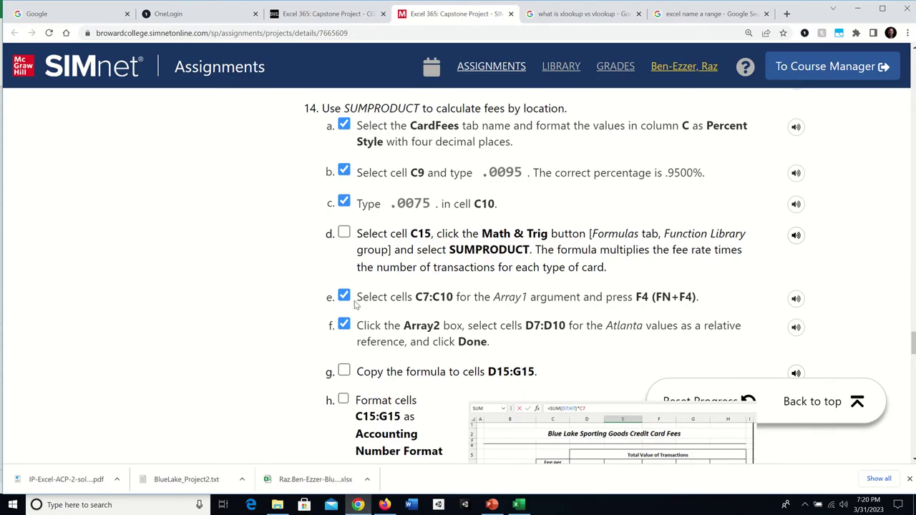
{"action": "scroll", "coordinate": [466, 279], "scroll_direction": "down", "scroll_amount": 2}
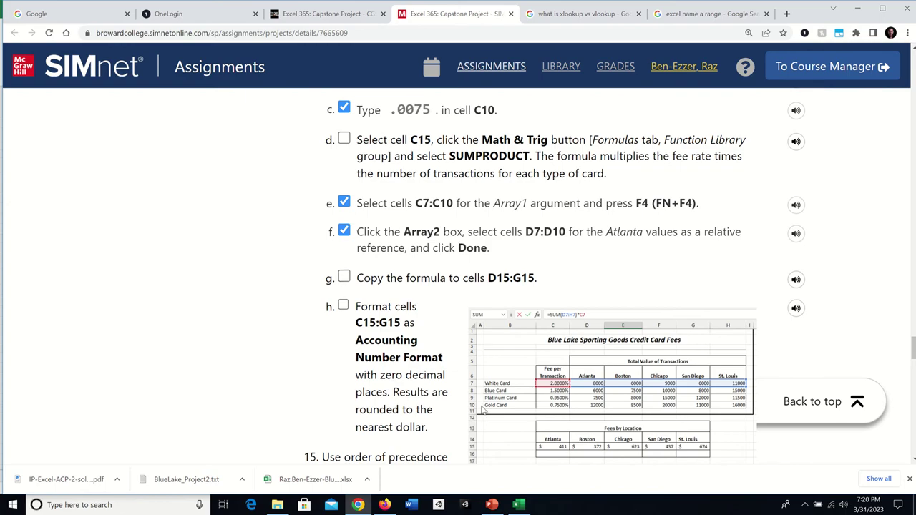
{"action": "left_click", "coordinate": [519, 505]}
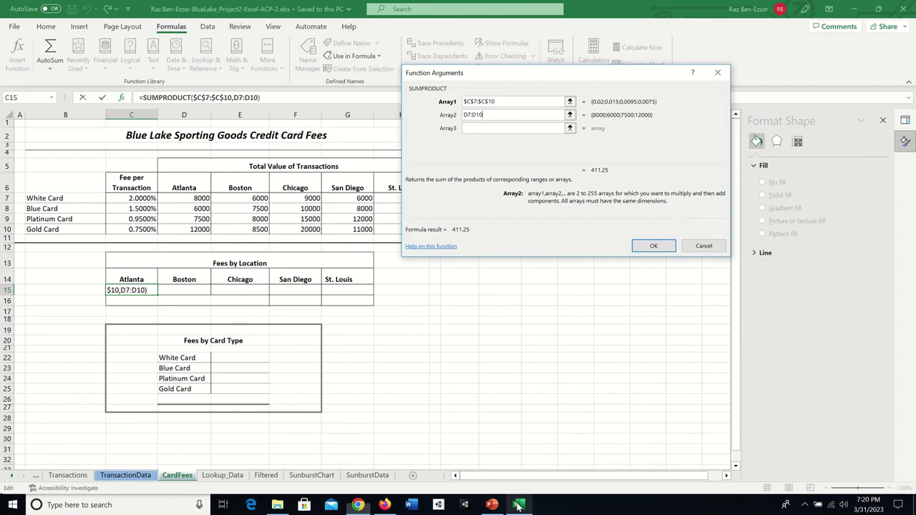
{"action": "left_click", "coordinate": [653, 247]}
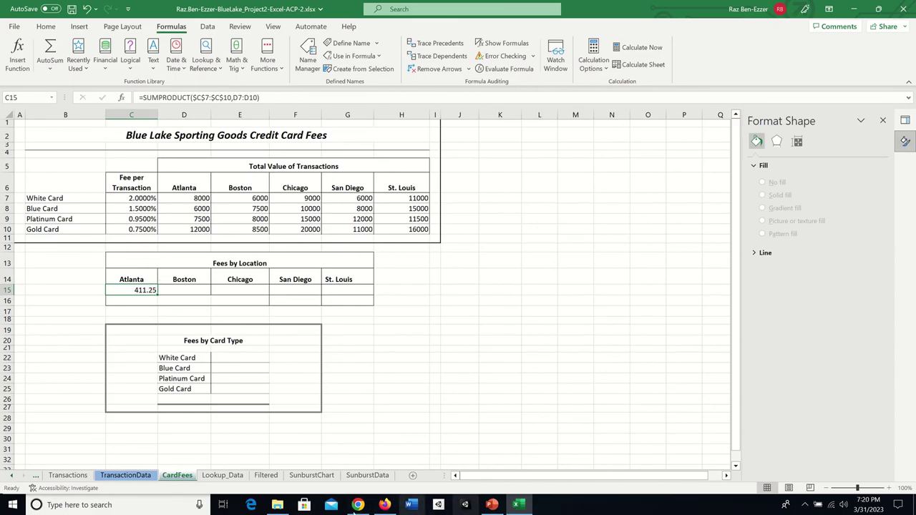
- In Firefox, check the Fees by Location table on the card fees page of the solution PDF
{"action": "left_click", "coordinate": [385, 505]}
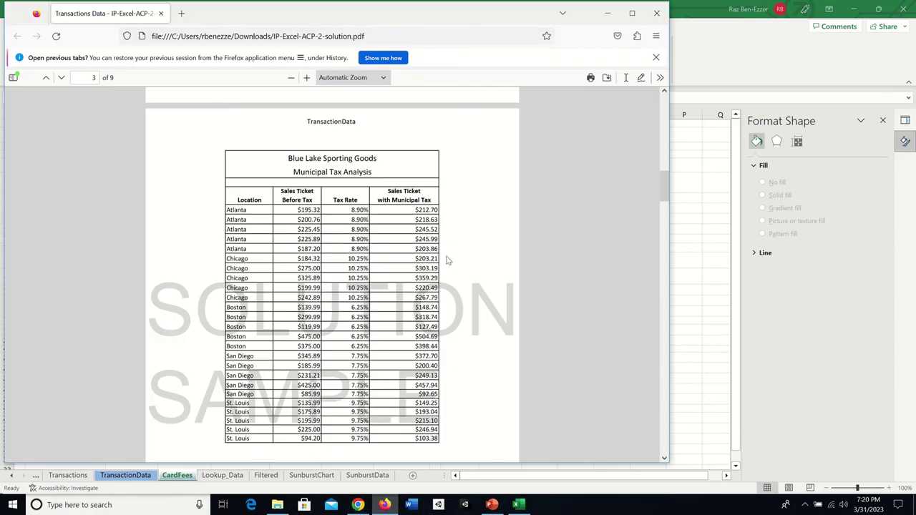
{"action": "scroll", "coordinate": [417, 301], "scroll_direction": "down", "scroll_amount": 5}
{"action": "scroll", "coordinate": [418, 301], "scroll_direction": "down", "scroll_amount": 5}
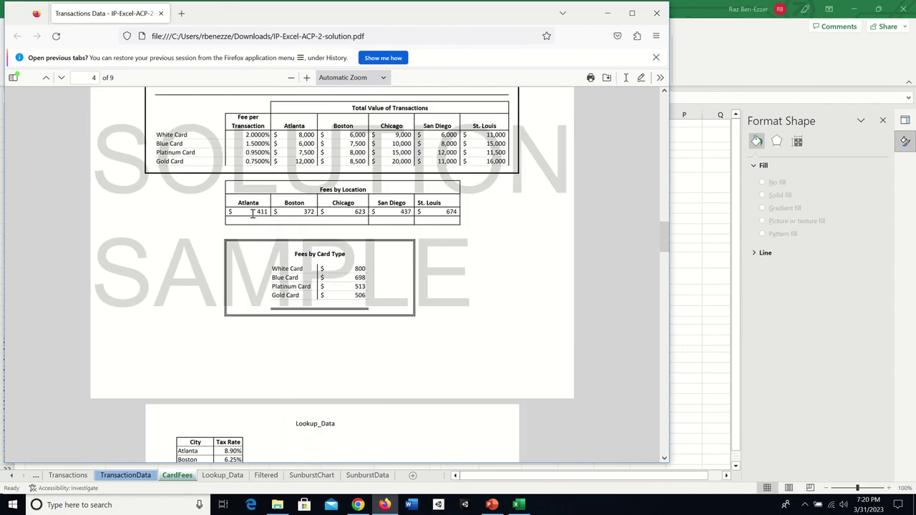
- Back in Excel, copy the C15 formula across to D15:G15 and save the workbook
{"action": "left_click", "coordinate": [802, 47]}
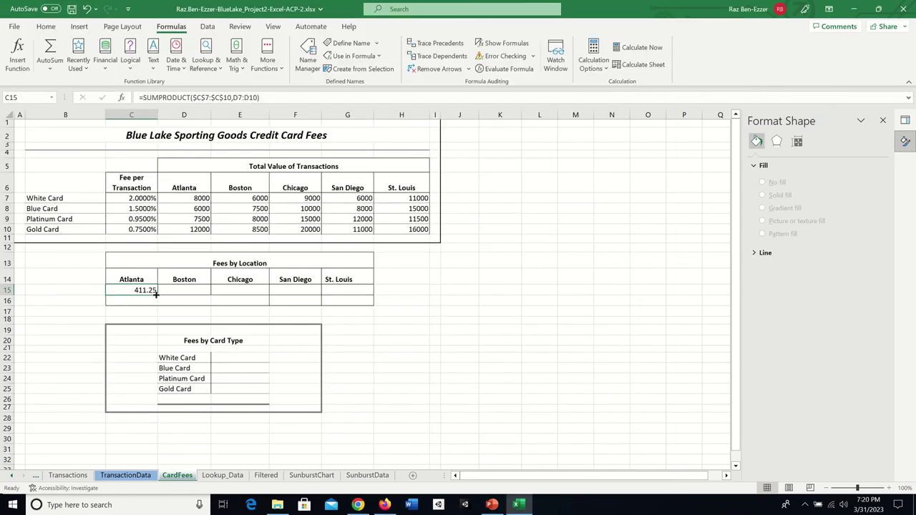
{"action": "left_click_drag", "start_coordinate": [156, 294], "coordinate": [354, 295]}
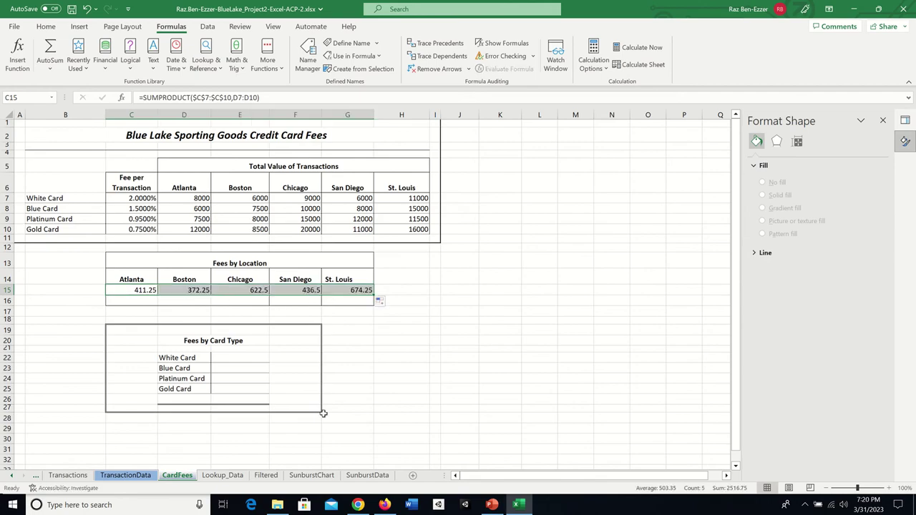
{"action": "left_click", "coordinate": [72, 9]}
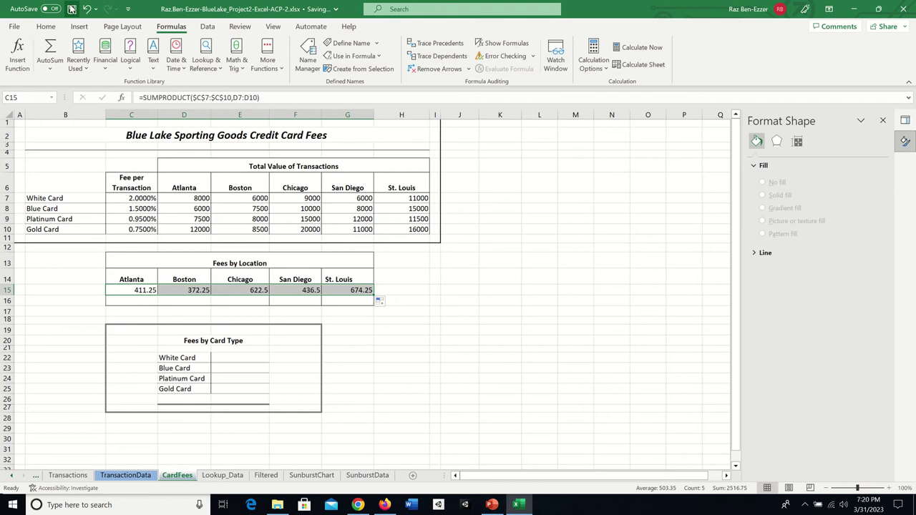
- In the browser instructions, mark step 14g as done and read step 14h
{"action": "left_click", "coordinate": [356, 505]}
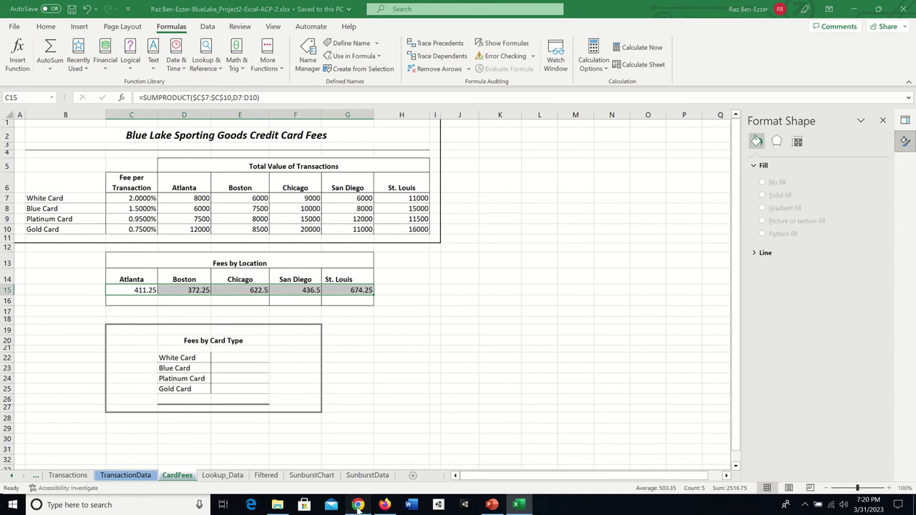
{"action": "left_click", "coordinate": [344, 278]}
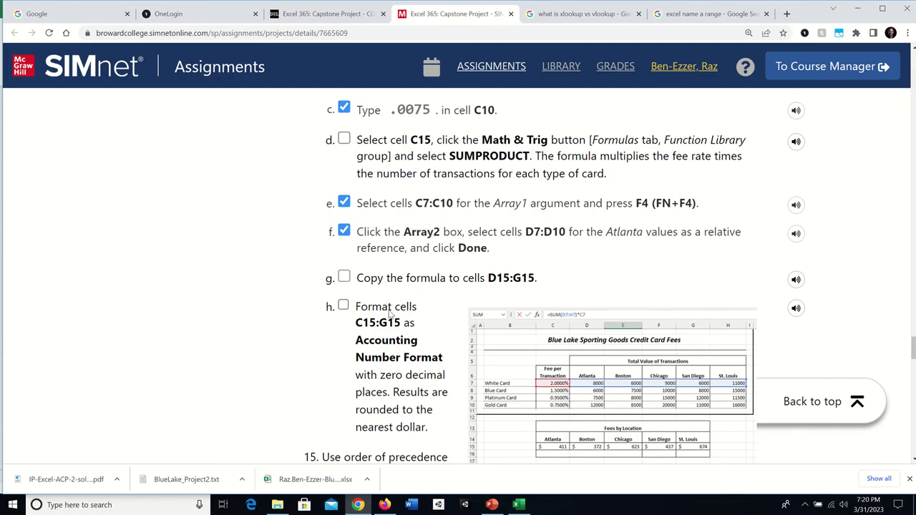
{"action": "scroll", "coordinate": [401, 301], "scroll_direction": "down", "scroll_amount": 2}
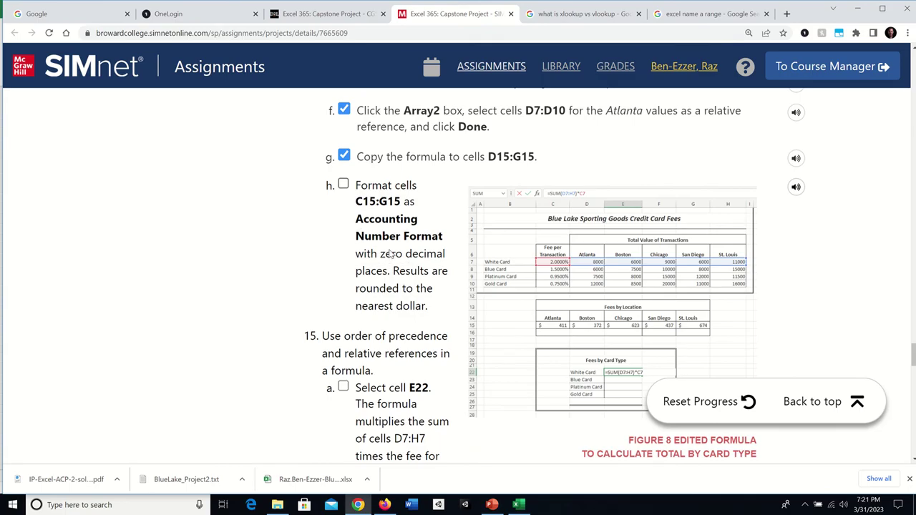
- In Excel, format the location fees in C15:G15 as Accounting with zero decimal places
{"action": "left_click", "coordinate": [522, 505]}
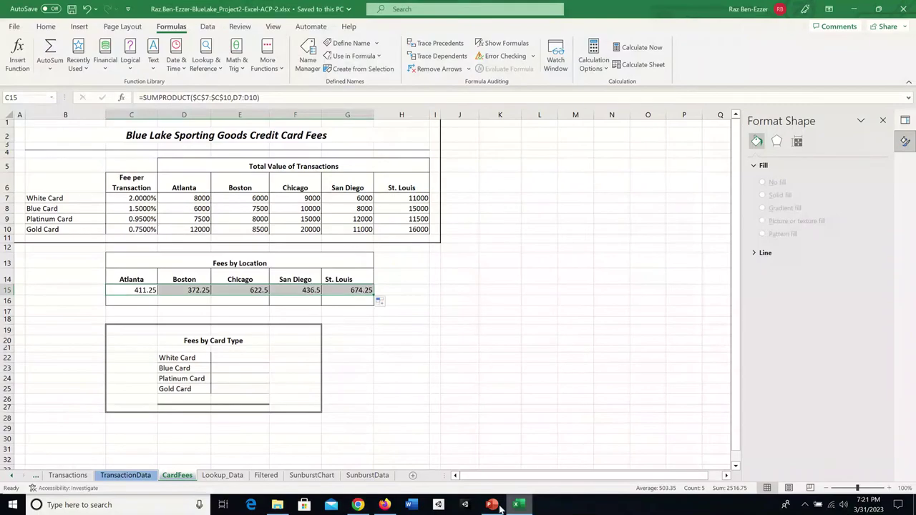
{"action": "left_click", "coordinate": [132, 290]}
{"action": "mouse_move", "coordinate": [133, 291]}
{"action": "left_mouse_down"}
{"action": "mouse_move", "coordinate": [361, 292]}
{"action": "mouse_move", "coordinate": [347, 292]}
{"action": "left_mouse_up"}
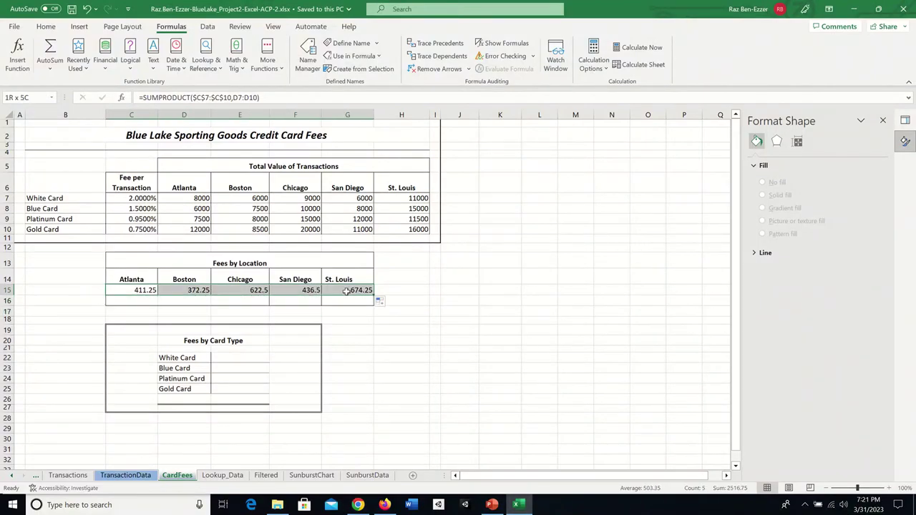
{"action": "left_click", "coordinate": [45, 26]}
{"action": "left_click", "coordinate": [421, 48]}
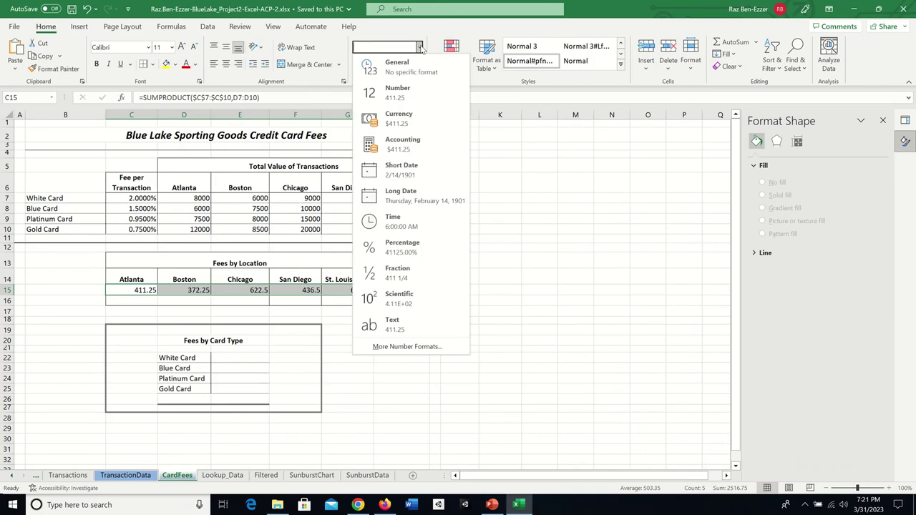
{"action": "left_click", "coordinate": [411, 143]}
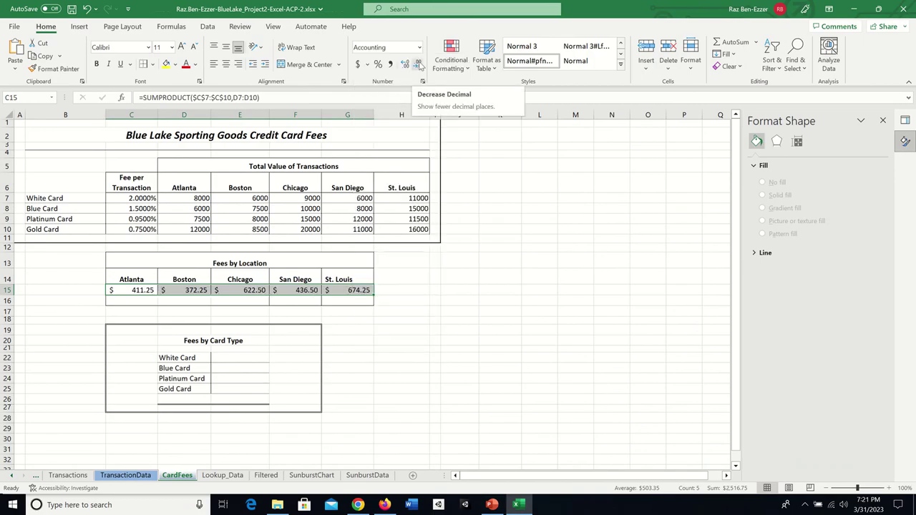
{"action": "left_click", "coordinate": [418, 65]}
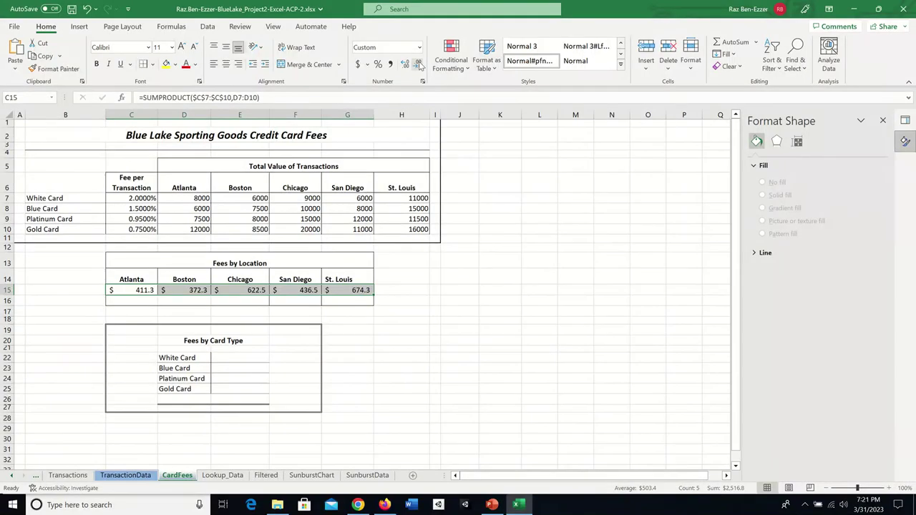
{"action": "left_click", "coordinate": [418, 65]}
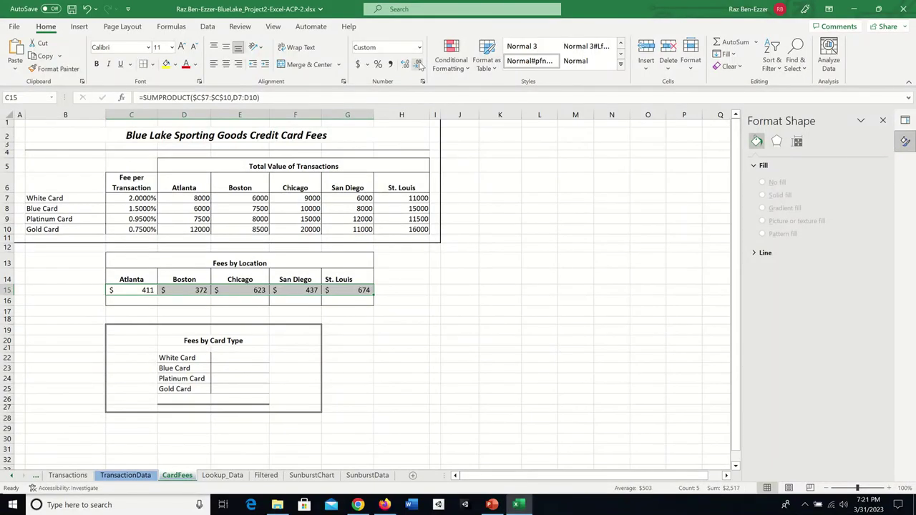
- Inspect the formulas in C15 and D15 and compare the location fees with the solution PDF in Firefox
{"action": "left_click", "coordinate": [140, 289]}
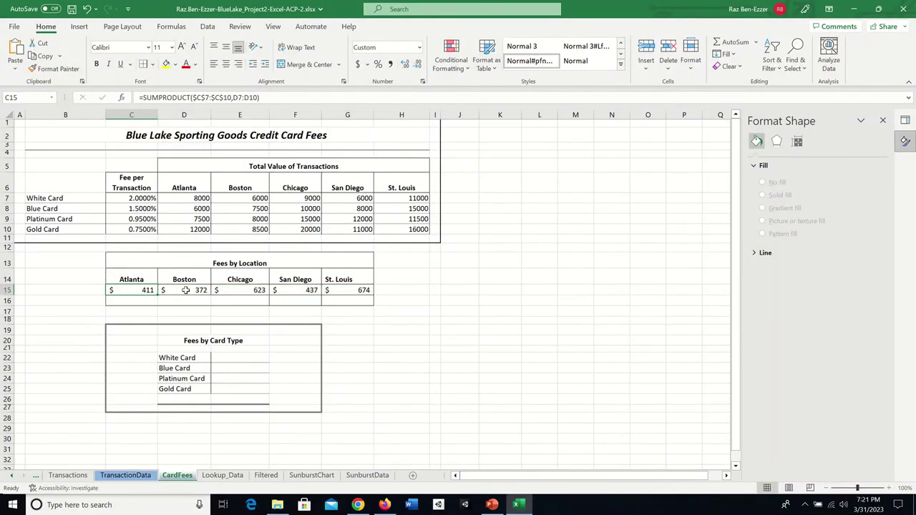
{"action": "left_click", "coordinate": [184, 290]}
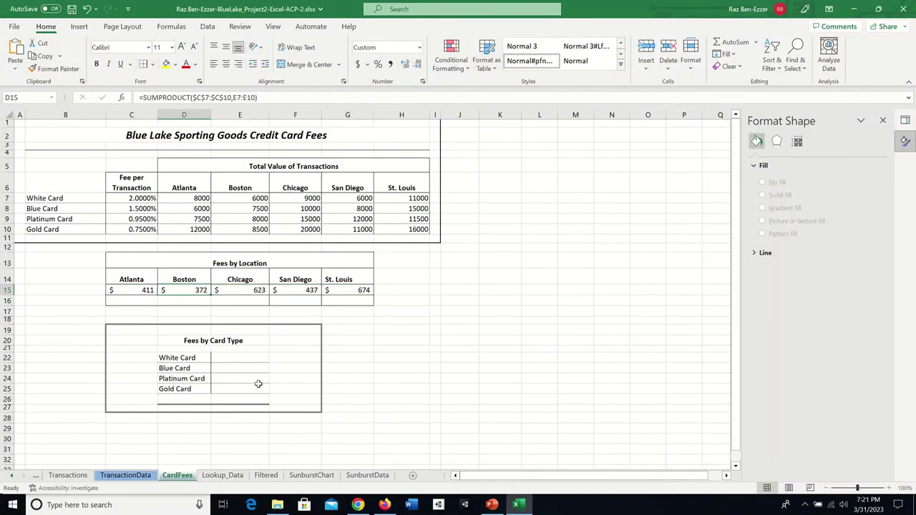
{"action": "left_click", "coordinate": [385, 505]}
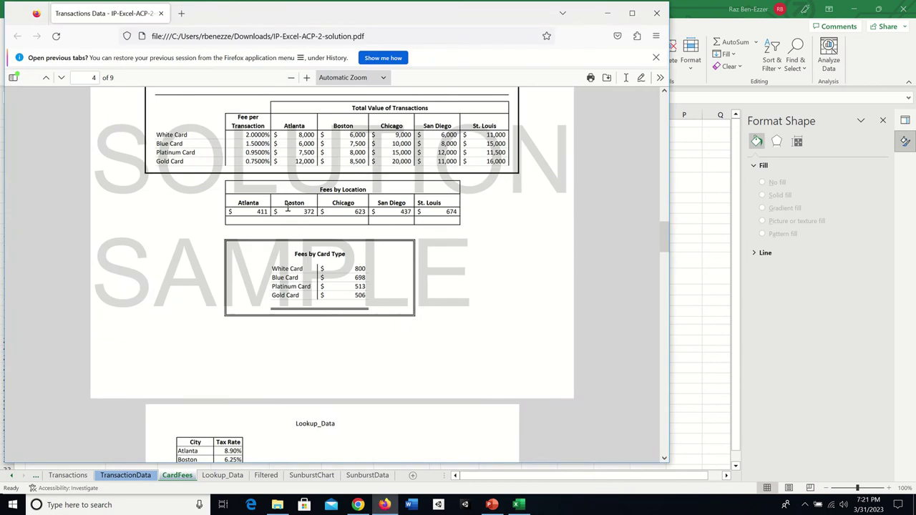
- Save the workbook in Excel, and mark step 14h as done in the browser instructions before reading step 15
{"action": "left_click", "coordinate": [707, 330]}
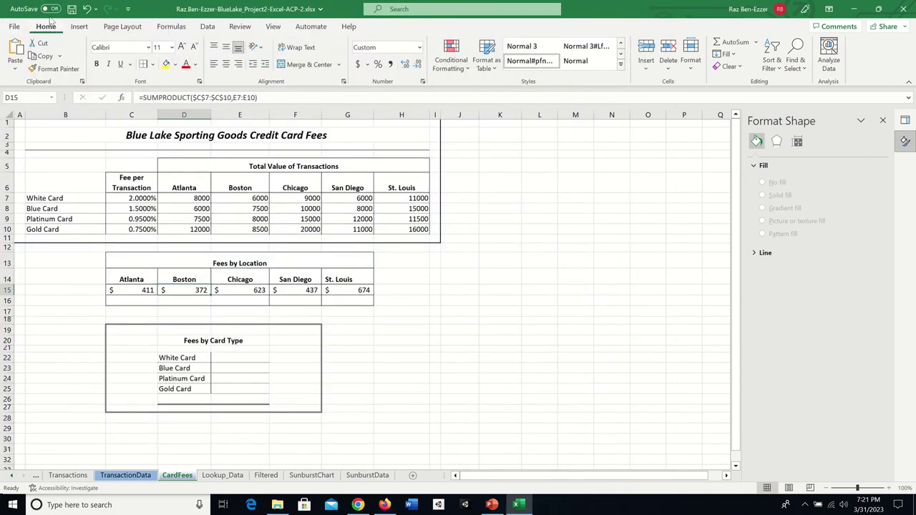
{"action": "left_click", "coordinate": [72, 8]}
{"action": "left_click", "coordinate": [358, 505]}
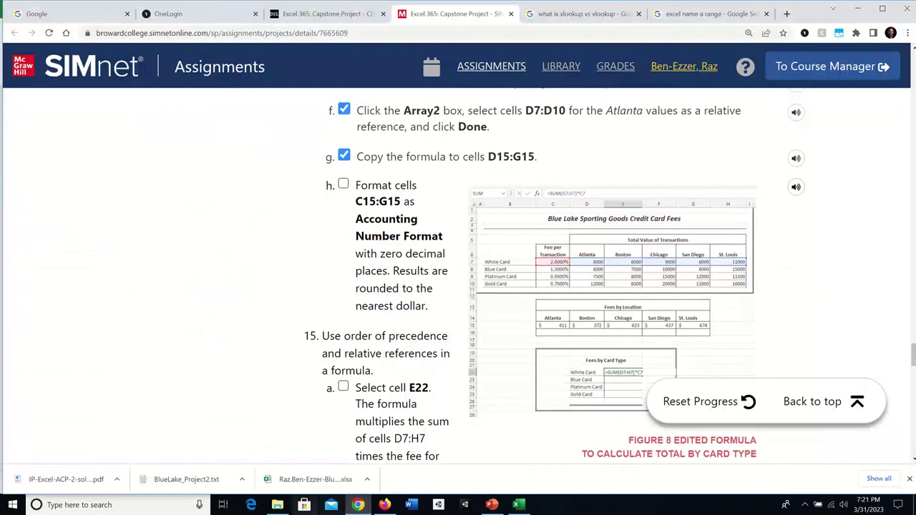
{"action": "left_click", "coordinate": [343, 185]}
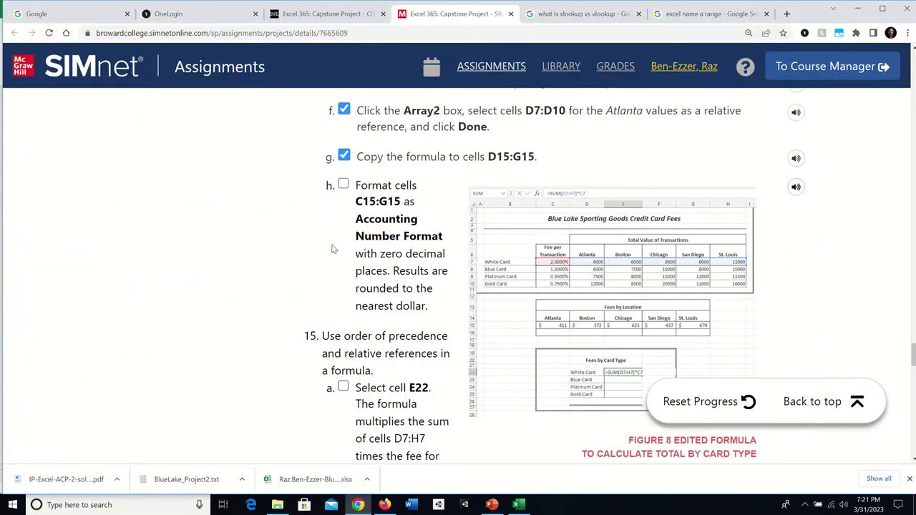
{"action": "scroll", "coordinate": [317, 322], "scroll_direction": "down", "scroll_amount": 2}
{"action": "scroll", "coordinate": [320, 321], "scroll_direction": "down", "scroll_amount": 1}
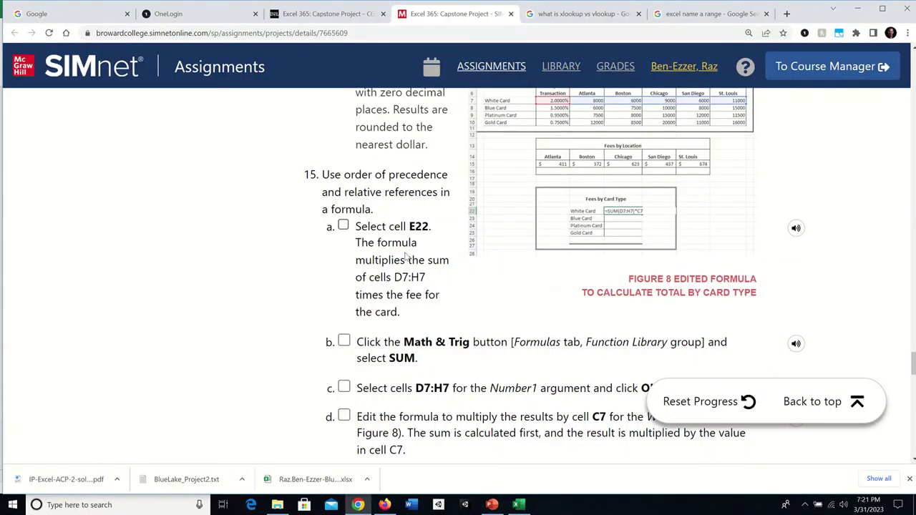
- Select cell E22 on CardFees in Excel, and mark step 15a as done in the browser instructions before reading step 15b
{"action": "left_click", "coordinate": [519, 505]}
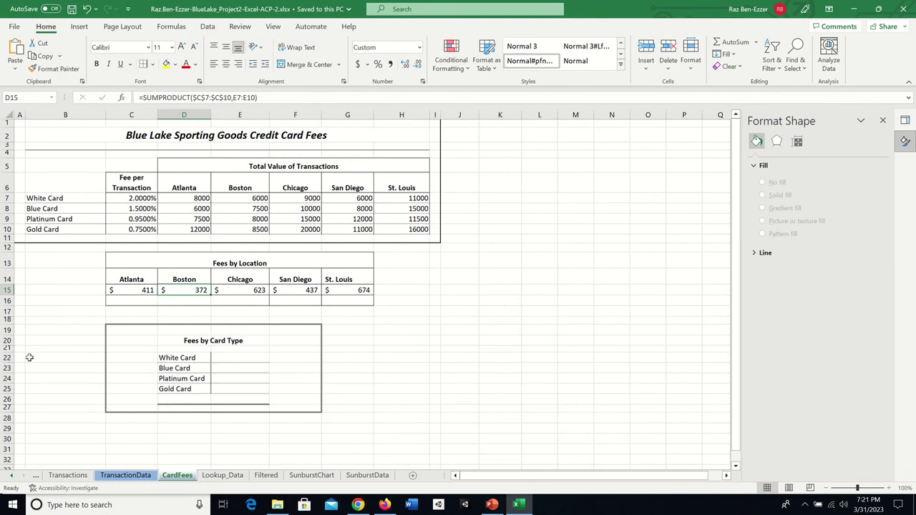
{"action": "left_click", "coordinate": [222, 357]}
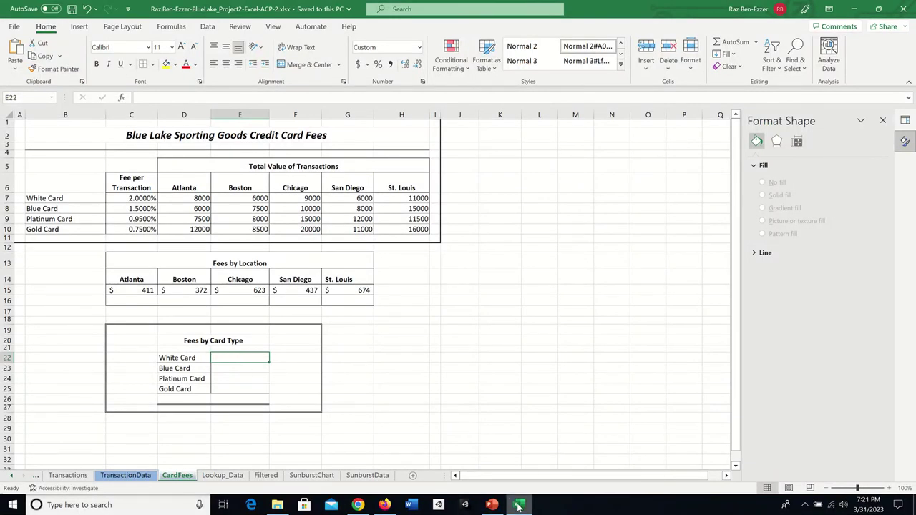
{"action": "key", "text": "alt+Tab"}
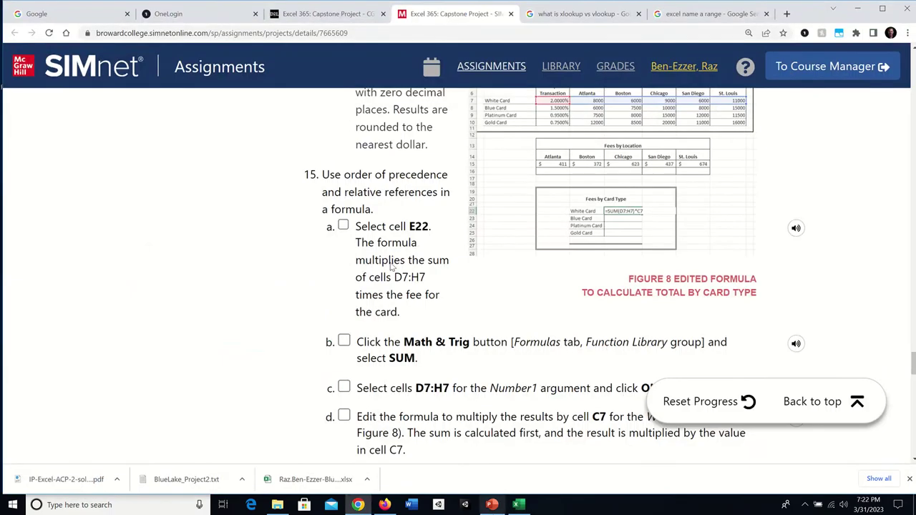
{"action": "left_click", "coordinate": [343, 226]}
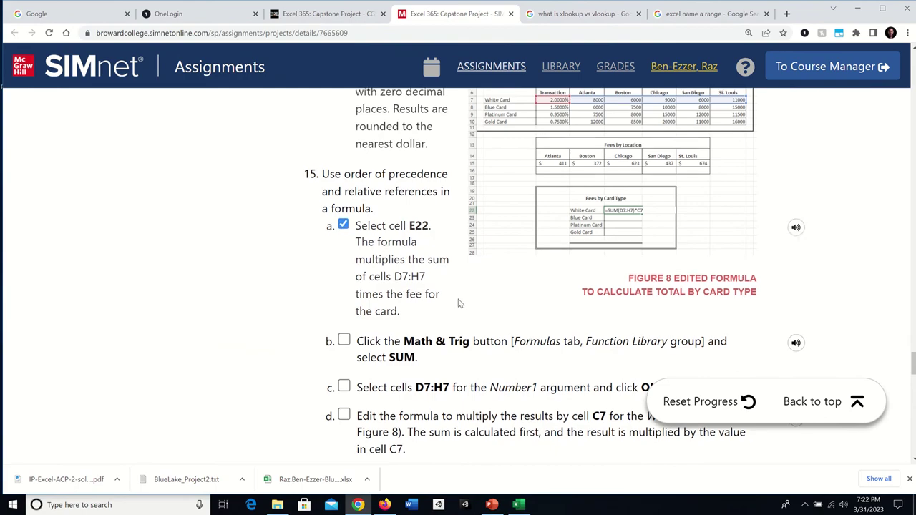
{"action": "scroll", "coordinate": [459, 299], "scroll_direction": "down", "scroll_amount": 1}
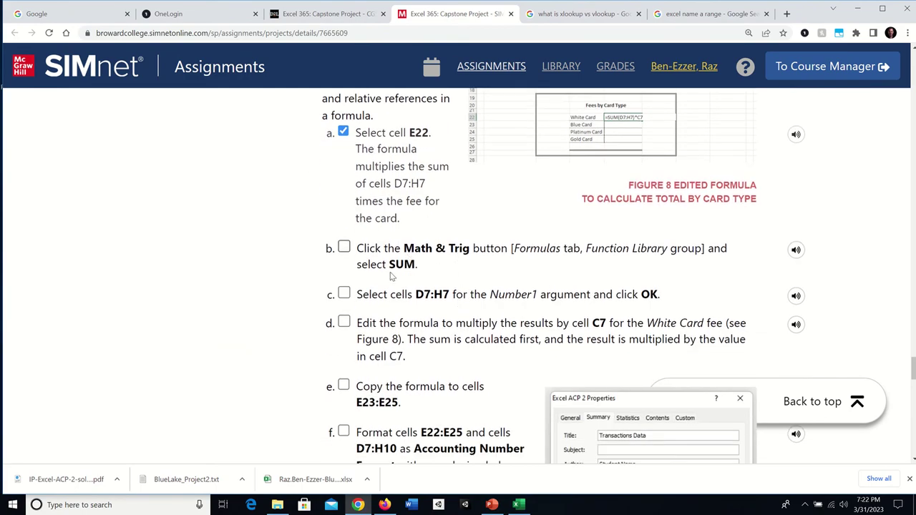
- In Excel, start the SUM function from the Math & Trig category in cell E22
{"action": "left_click", "coordinate": [520, 504]}
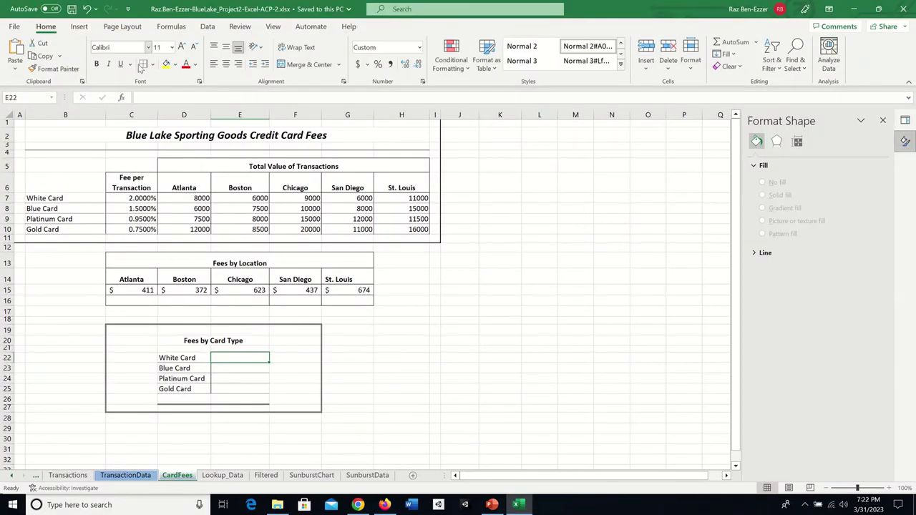
{"action": "left_click", "coordinate": [178, 27]}
{"action": "left_click", "coordinate": [236, 62]}
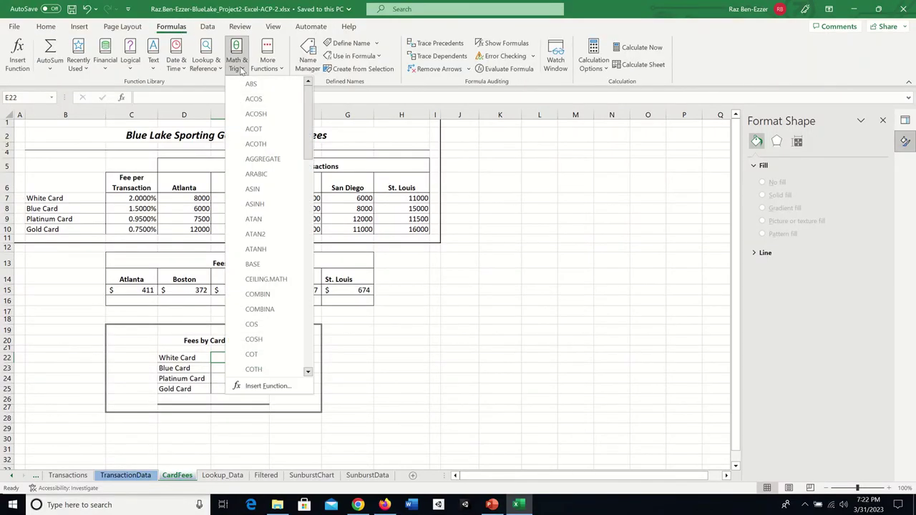
{"action": "scroll", "coordinate": [267, 217], "scroll_direction": "down", "scroll_amount": 4}
{"action": "scroll", "coordinate": [267, 215], "scroll_direction": "down", "scroll_amount": 9}
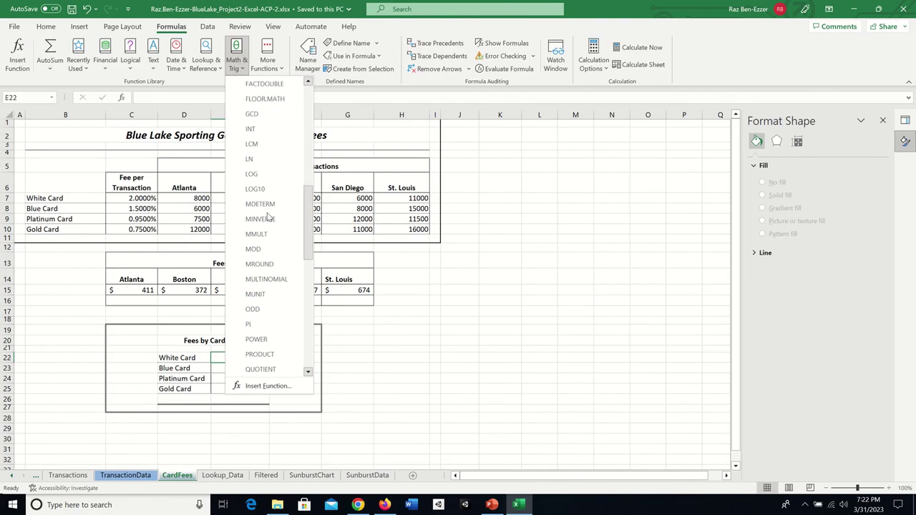
{"action": "scroll", "coordinate": [258, 326], "scroll_direction": "down", "scroll_amount": 3}
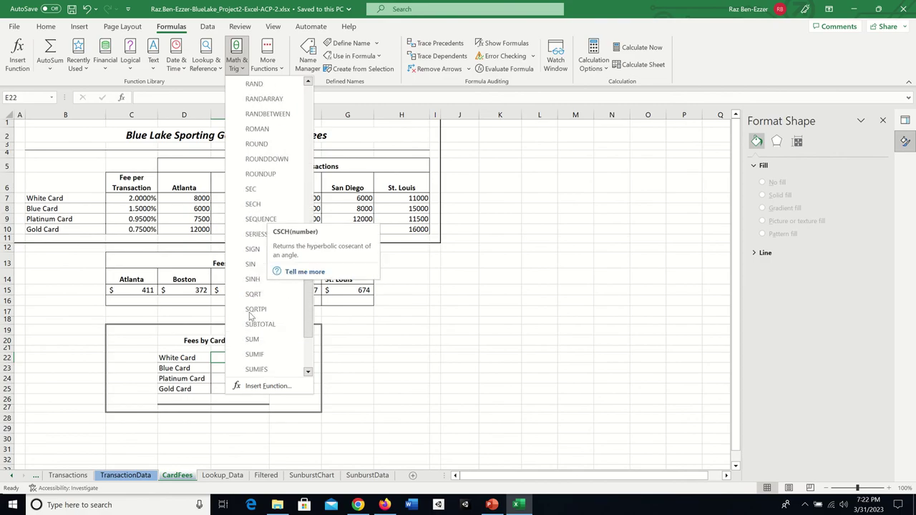
{"action": "left_click", "coordinate": [252, 340]}
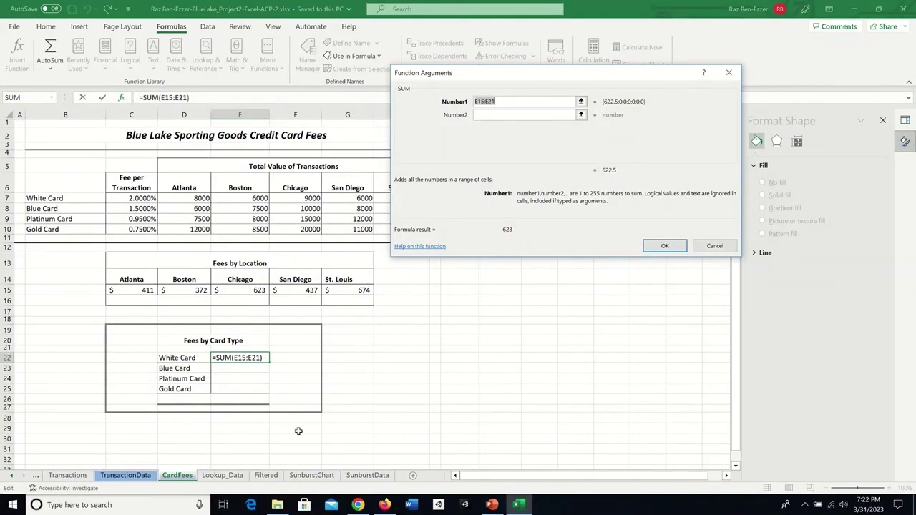
- In the browser instructions, mark step 15b as done and read step 15c
{"action": "left_click", "coordinate": [358, 505]}
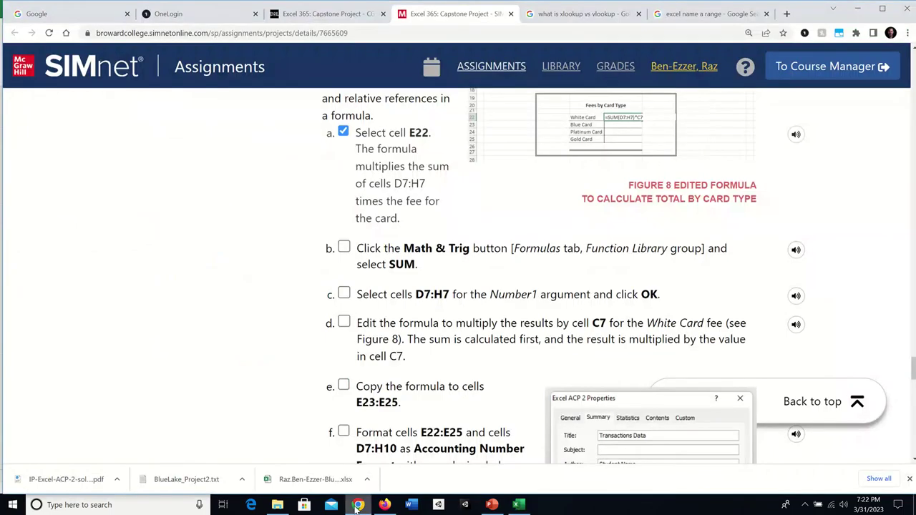
{"action": "left_click", "coordinate": [344, 247]}
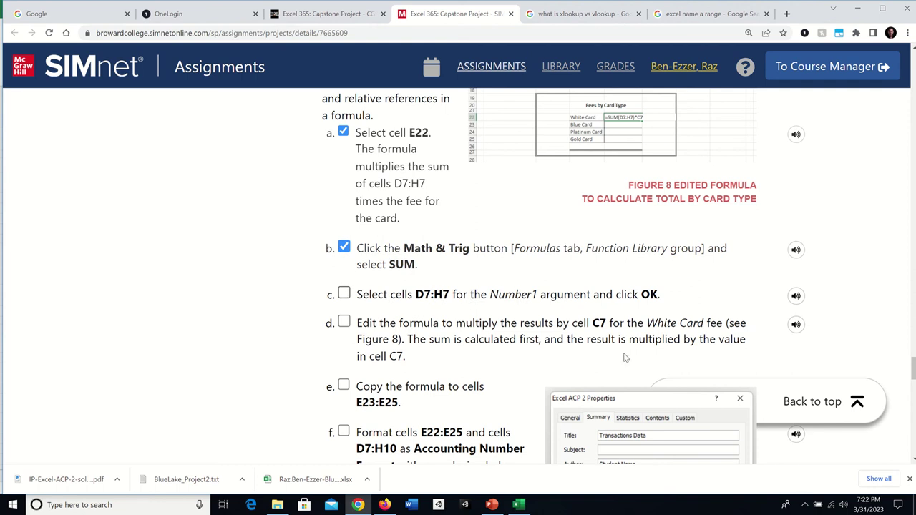
{"action": "left_click", "coordinate": [520, 507]}
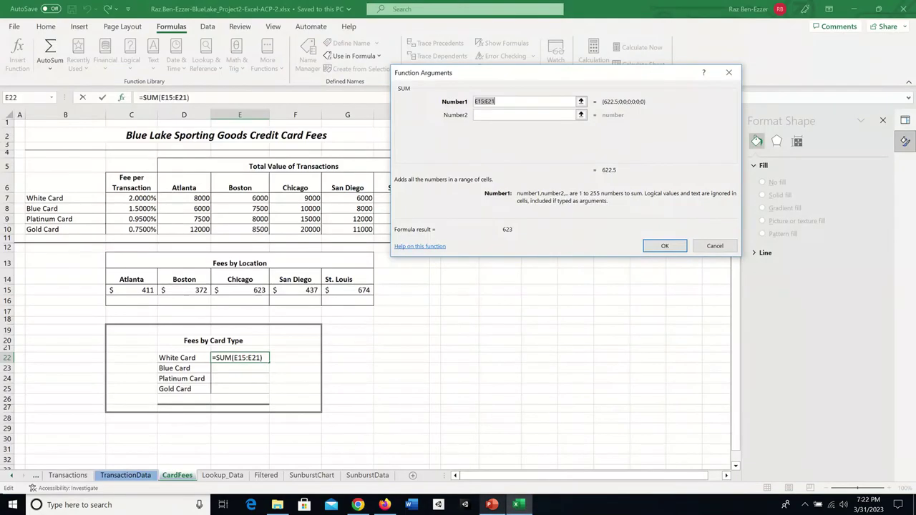
{"action": "left_click", "coordinate": [360, 506]}
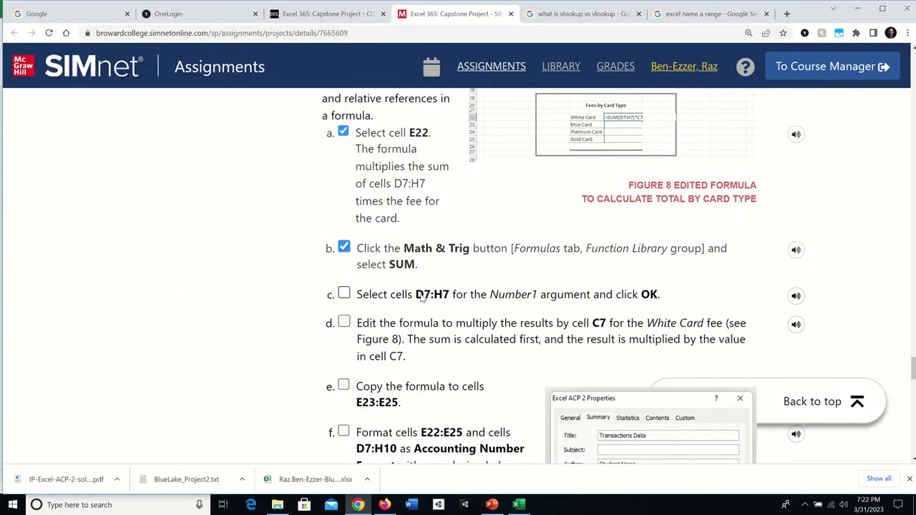
- In Excel, set the SUM function's Number1 argument to D7:H7 and enter the formula in E22
{"action": "left_click", "coordinate": [518, 506]}
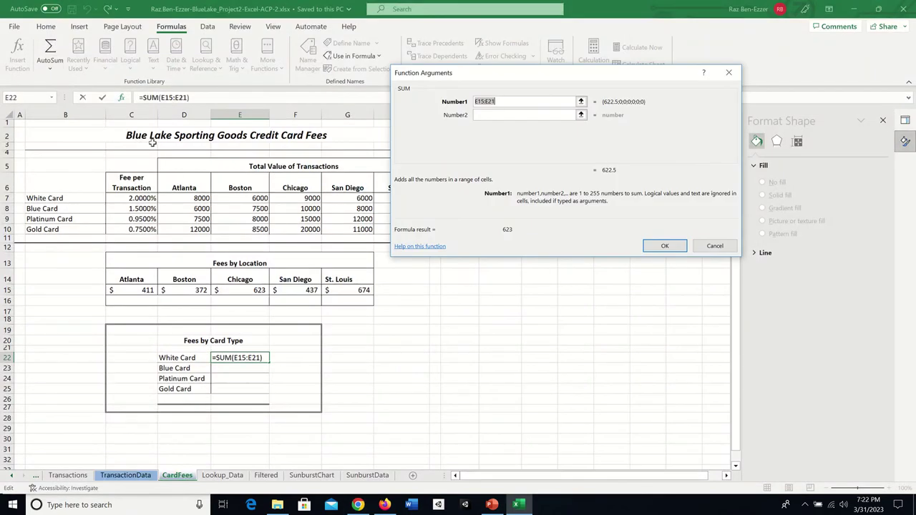
{"action": "left_click", "coordinate": [178, 201]}
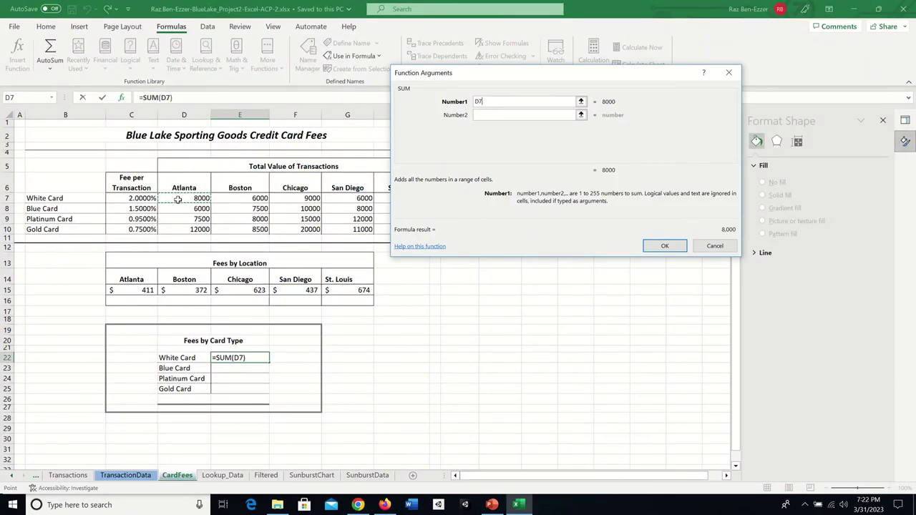
{"action": "left_click_drag", "start_coordinate": [177, 200], "coordinate": [427, 199]}
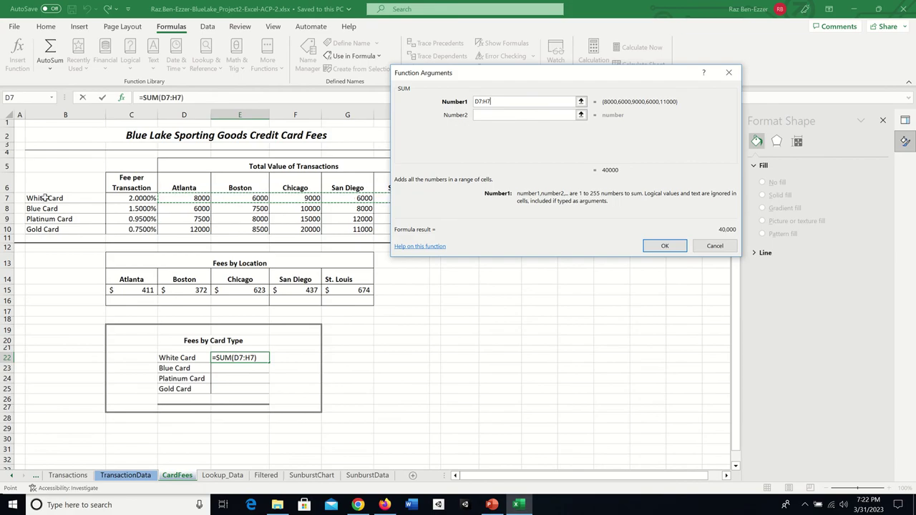
{"action": "left_click", "coordinate": [661, 246]}
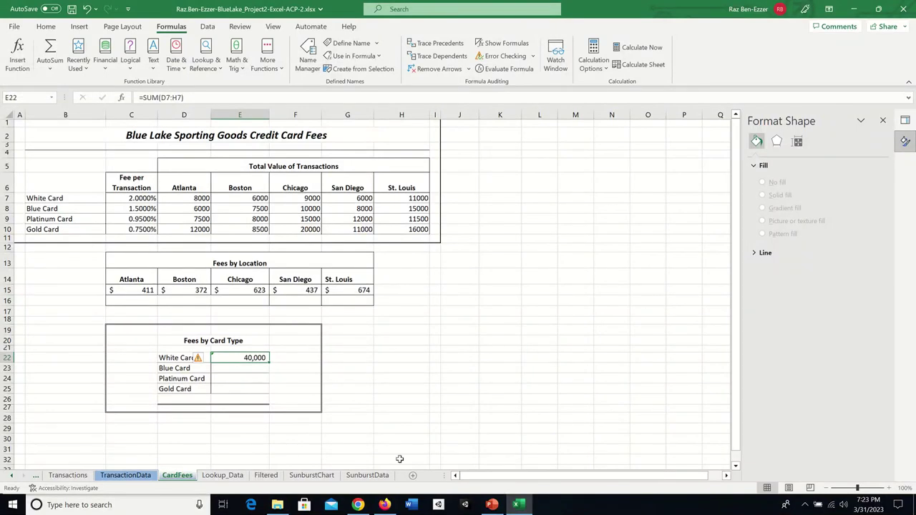
- Check the White Card fee against the solution PDF in Firefox, and undo the SUM formula in E22 in Excel
{"action": "left_click", "coordinate": [384, 505]}
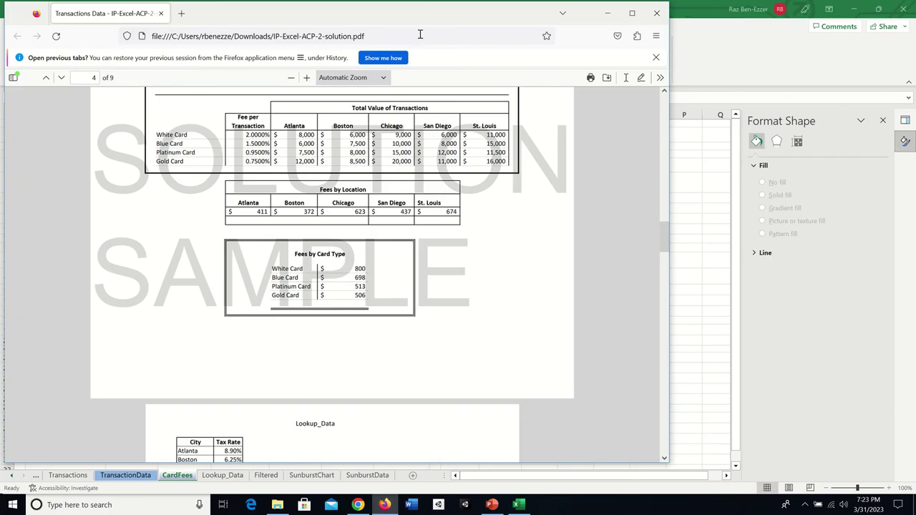
{"action": "left_click", "coordinate": [519, 504]}
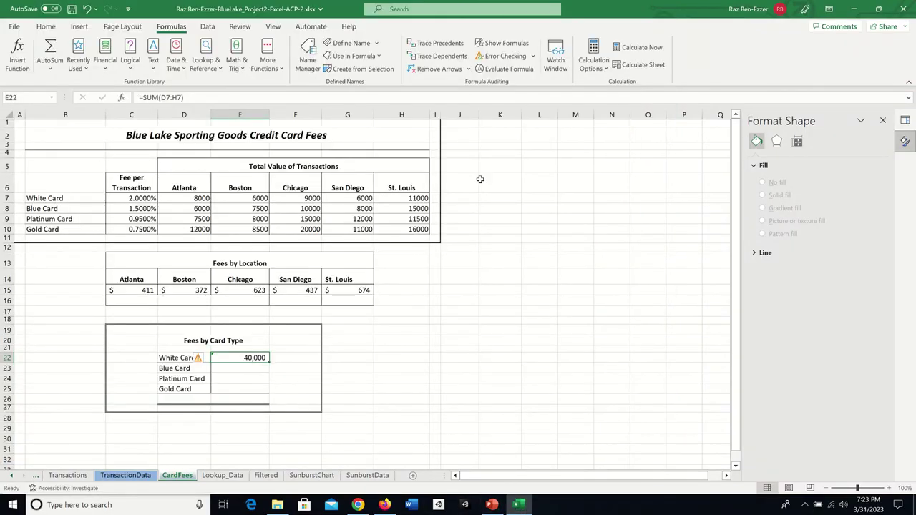
{"action": "key", "text": "ctrl+z"}
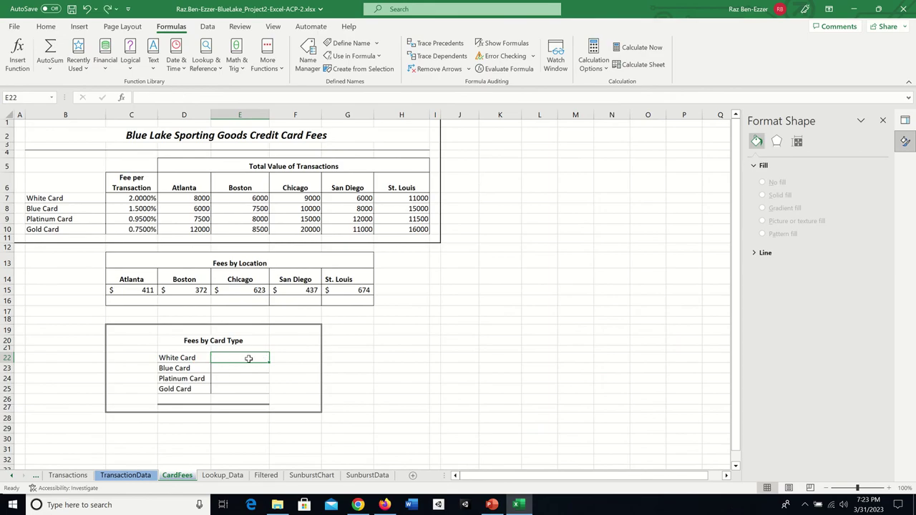
- Reread steps 15b to 15d in the browser, and insert the SUM function in Excel cell E22 with D7:H7 as the Number1 argument
{"action": "left_click", "coordinate": [432, 379]}
{"action": "left_click", "coordinate": [358, 505]}
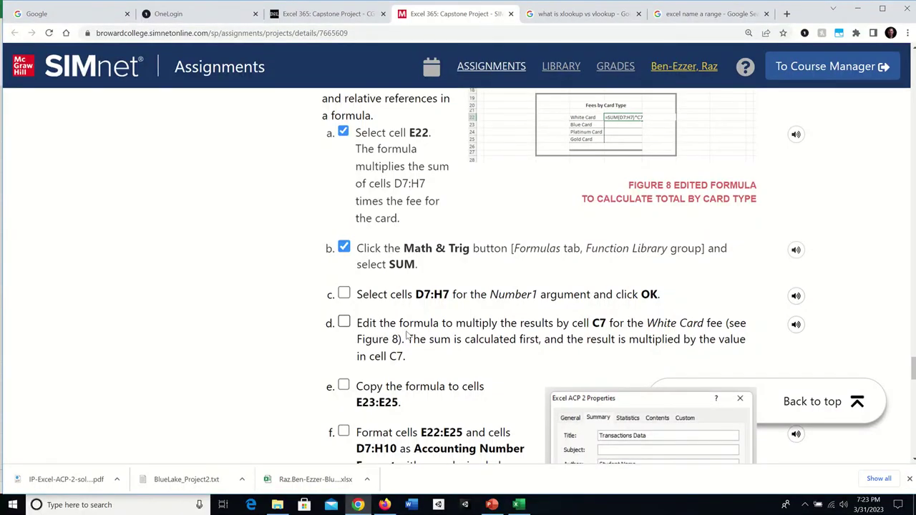
{"action": "left_click", "coordinate": [517, 504]}
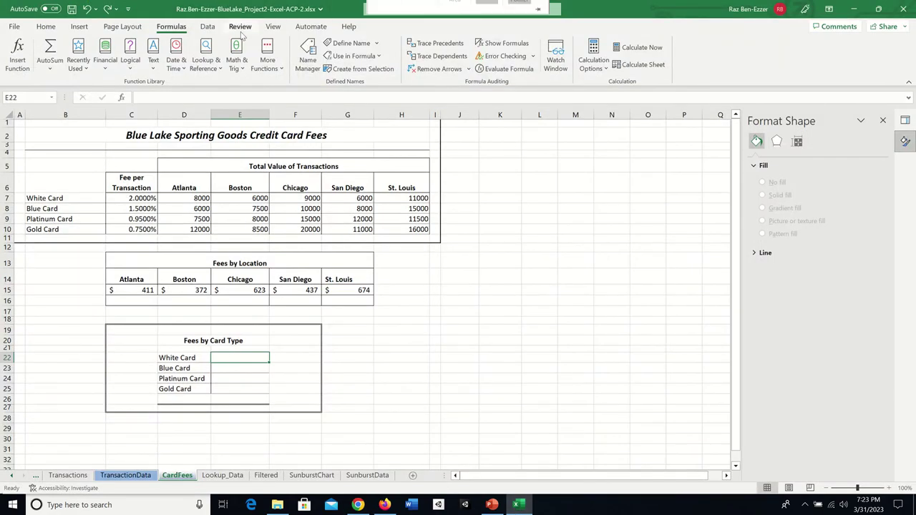
{"action": "left_click", "coordinate": [235, 54]}
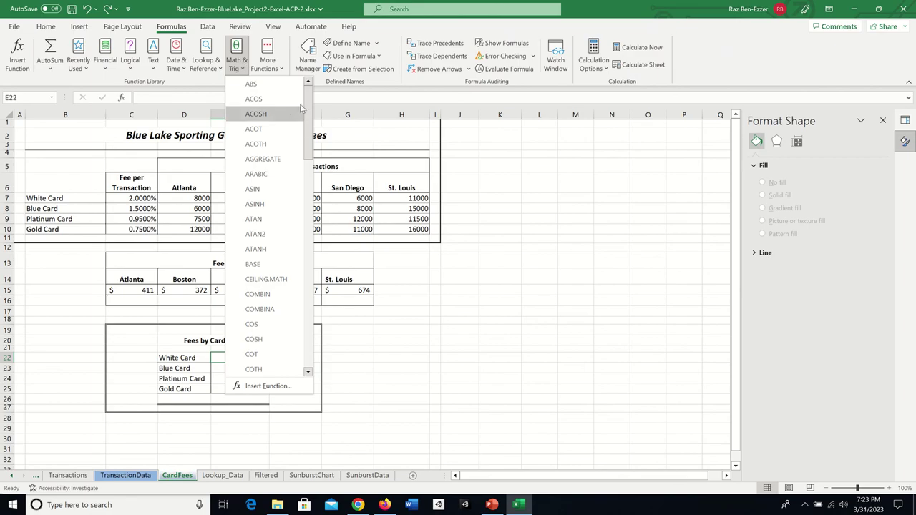
{"action": "left_click_drag", "start_coordinate": [307, 122], "coordinate": [288, 347]}
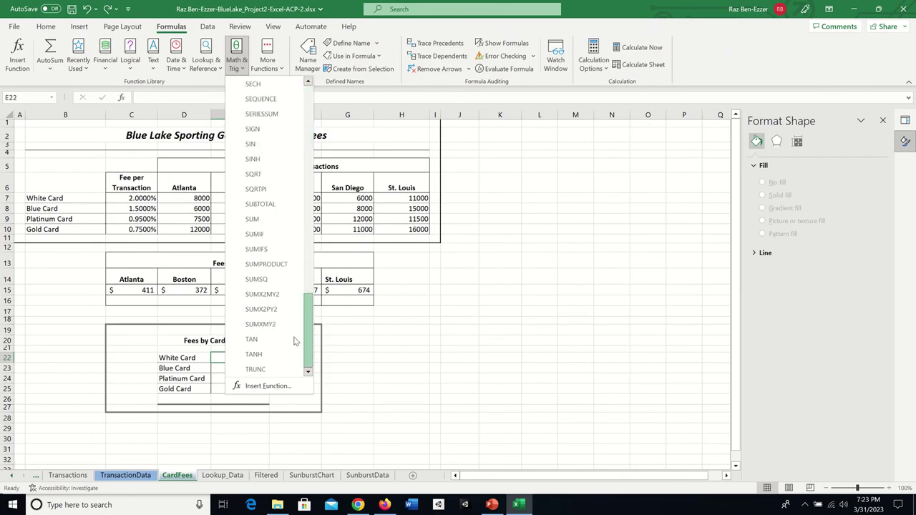
{"action": "left_click", "coordinate": [252, 219]}
{"action": "left_click_drag", "start_coordinate": [494, 73], "coordinate": [573, 54]}
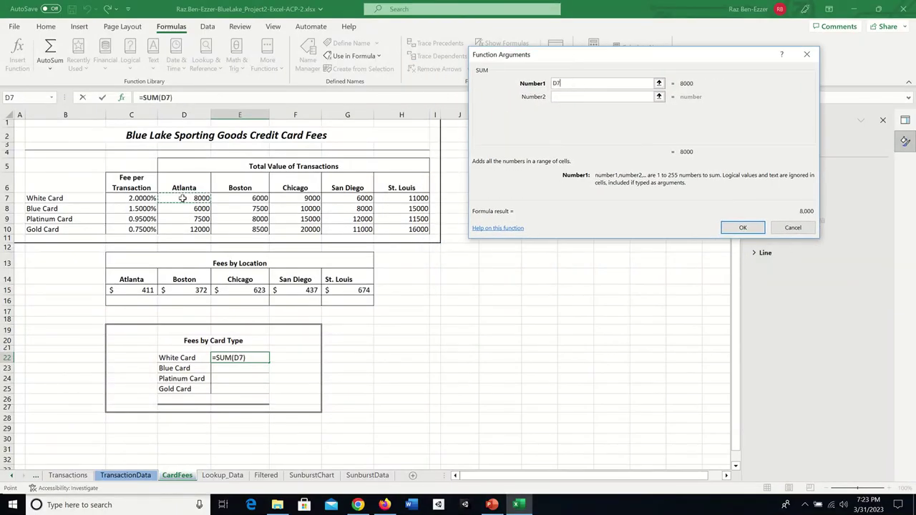
{"action": "left_click_drag", "start_coordinate": [185, 199], "coordinate": [395, 200]}
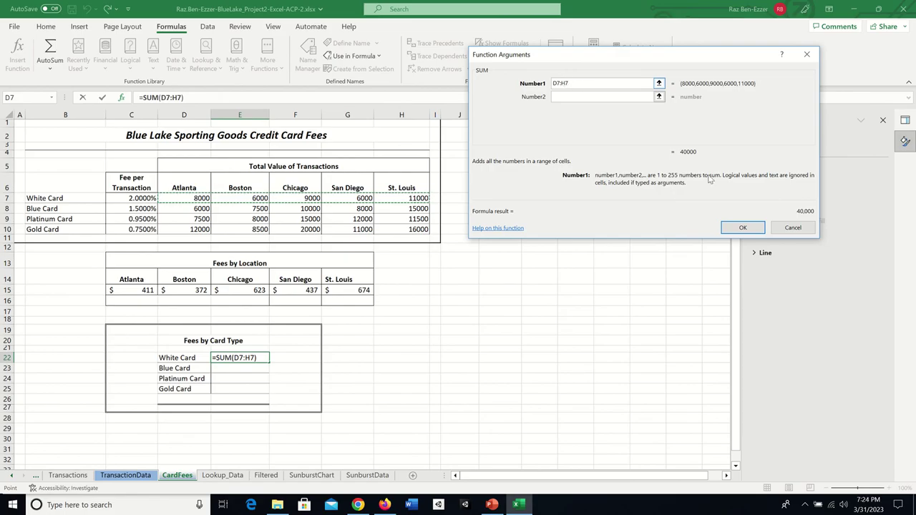
{"action": "left_click", "coordinate": [751, 227]}
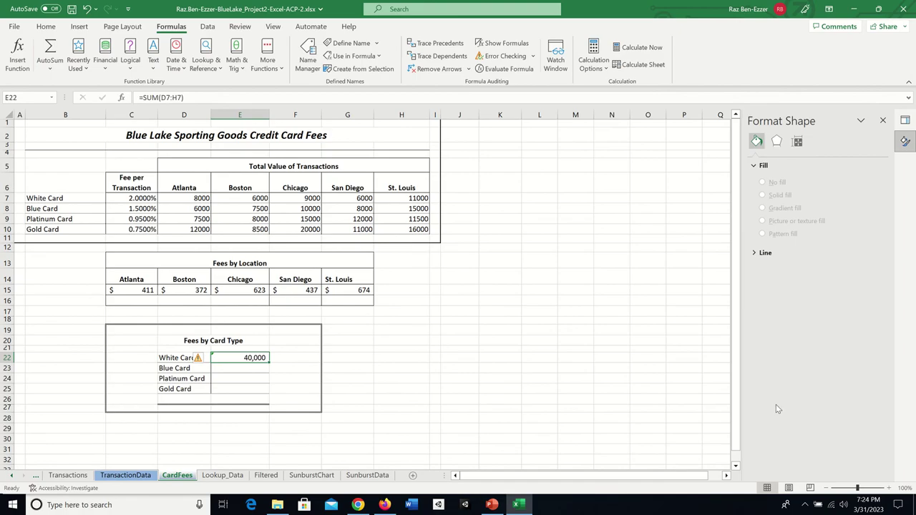
- Open E22's SUM formula for editing in Excel, and mark step 15c as done in the browser instructions
{"action": "left_click", "coordinate": [192, 99]}
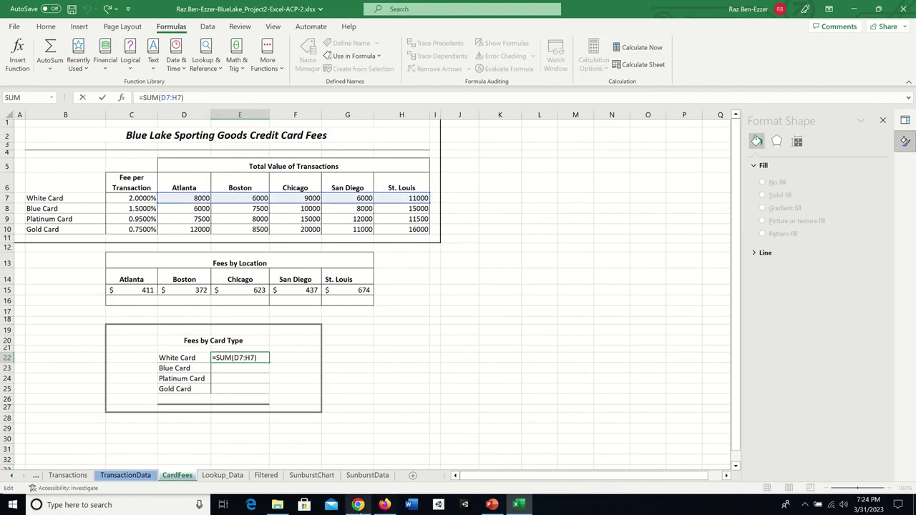
{"action": "left_click", "coordinate": [358, 505]}
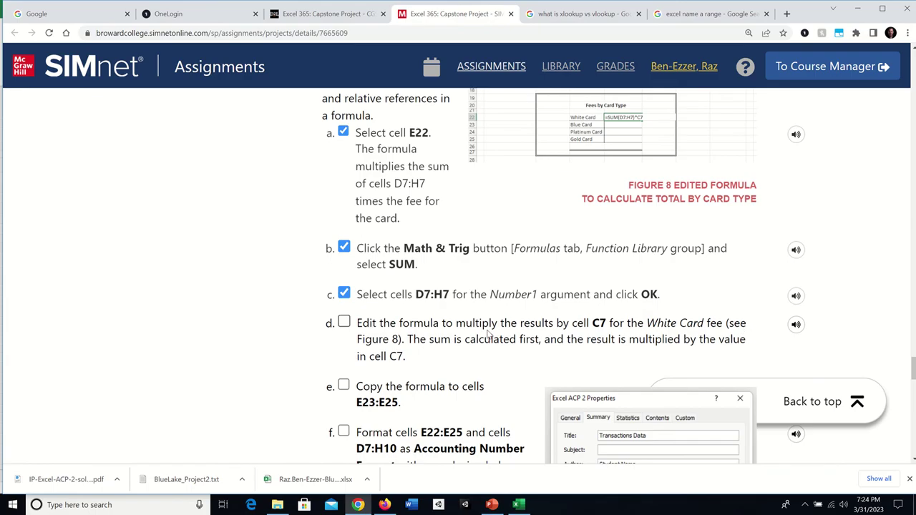
- Examine steps 15d to 16 and the edited formula in Figure 8 in the browser instructions
{"action": "scroll", "coordinate": [488, 334], "scroll_direction": "down", "scroll_amount": 2}
{"action": "scroll", "coordinate": [489, 334], "scroll_direction": "down", "scroll_amount": 2}
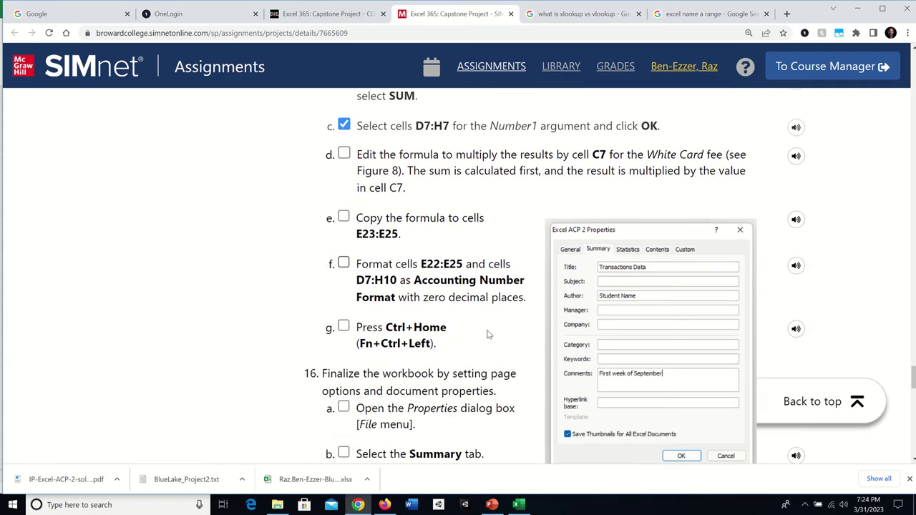
{"action": "scroll", "coordinate": [488, 332], "scroll_direction": "down", "scroll_amount": 1}
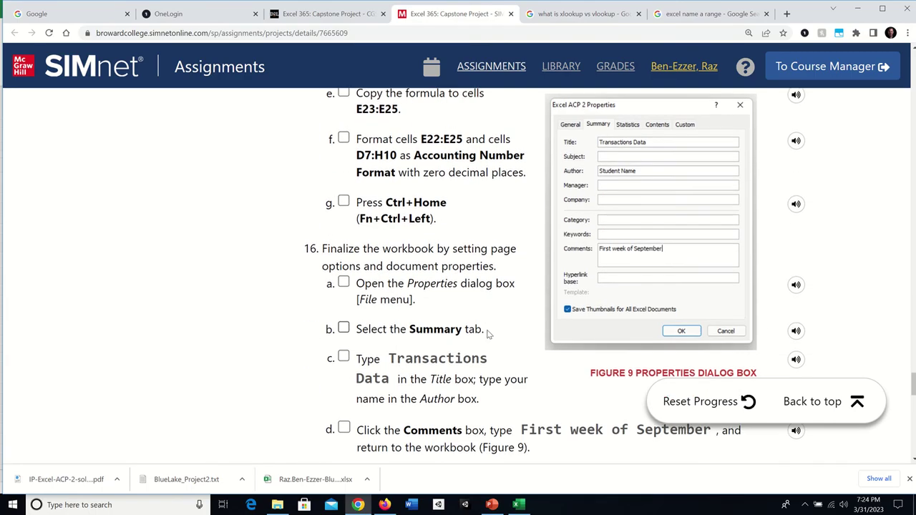
{"action": "scroll", "coordinate": [488, 333], "scroll_direction": "up", "scroll_amount": 5}
{"action": "scroll", "coordinate": [489, 335], "scroll_direction": "up", "scroll_amount": 1}
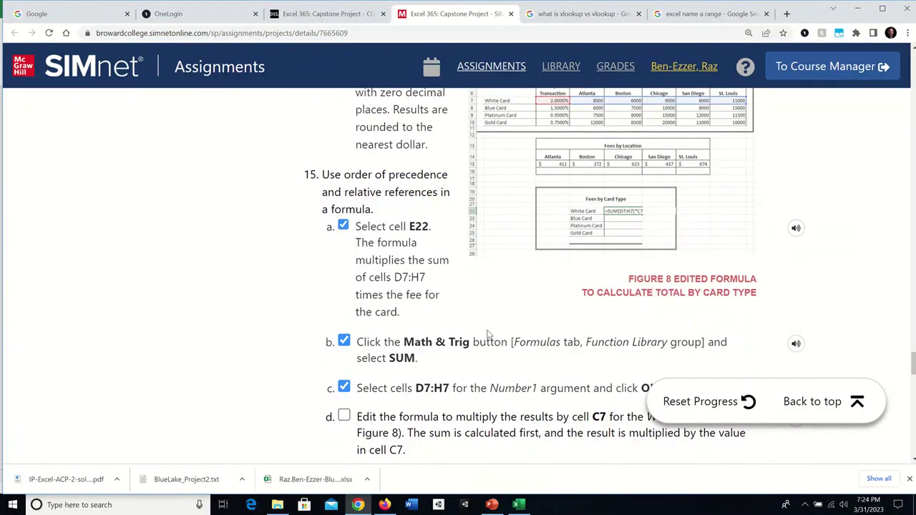
{"action": "scroll", "coordinate": [615, 250], "scroll_direction": "up", "scroll_amount": 1}
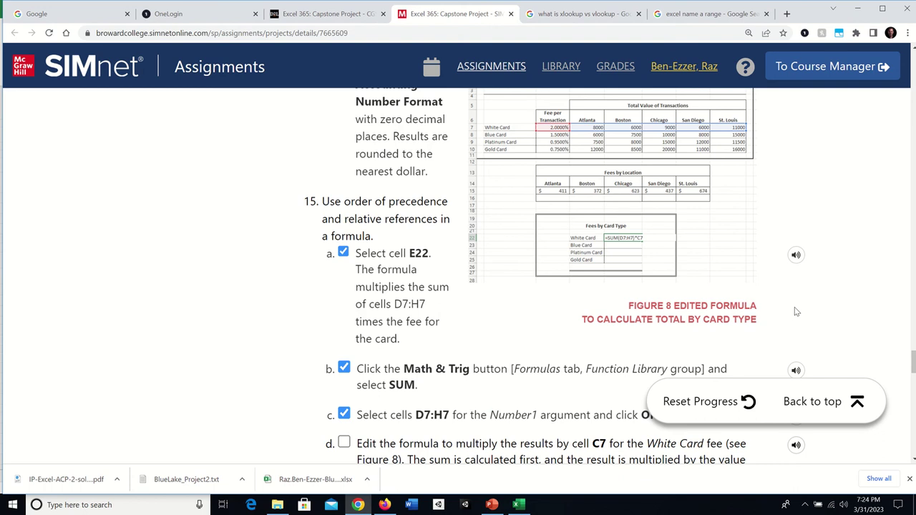
{"action": "key", "text": "ctrl+plus"}
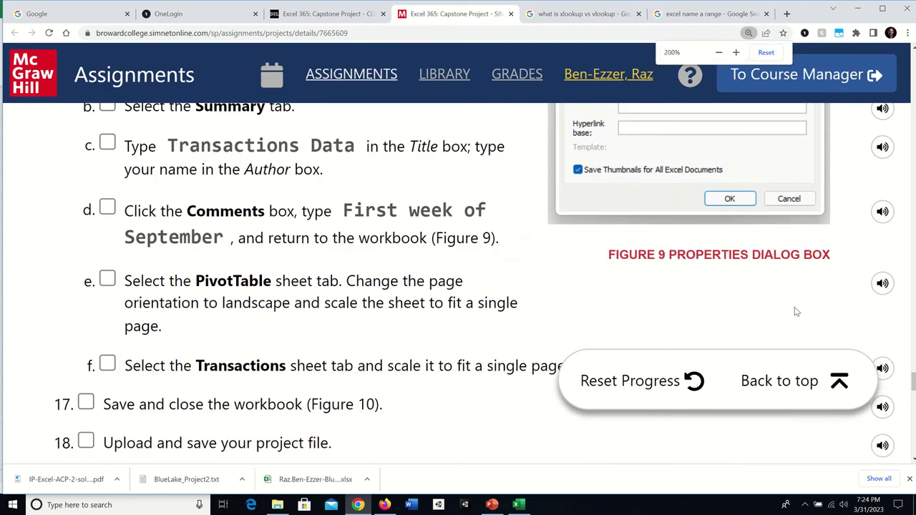
{"action": "scroll", "coordinate": [525, 296], "scroll_direction": "up", "scroll_amount": 5}
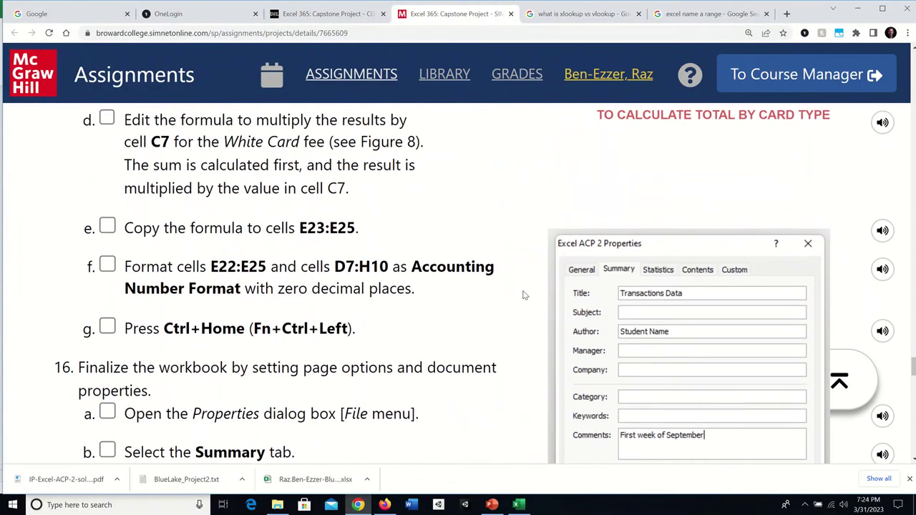
{"action": "scroll", "coordinate": [523, 295], "scroll_direction": "up", "scroll_amount": 3}
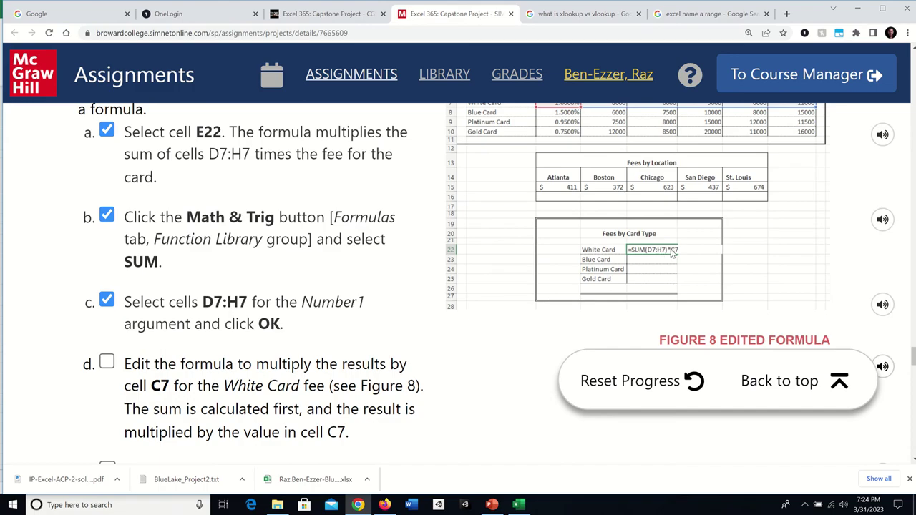
- In Excel, complete E22's formula as =SUM(D7:H7)*C7, enter it, and reselect the cell
{"action": "left_click", "coordinate": [519, 505]}
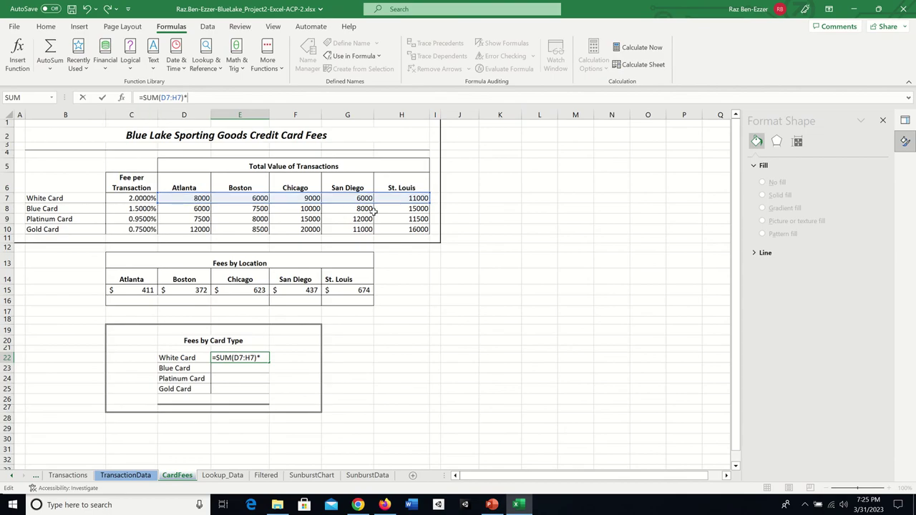
{"action": "left_click", "coordinate": [129, 198]}
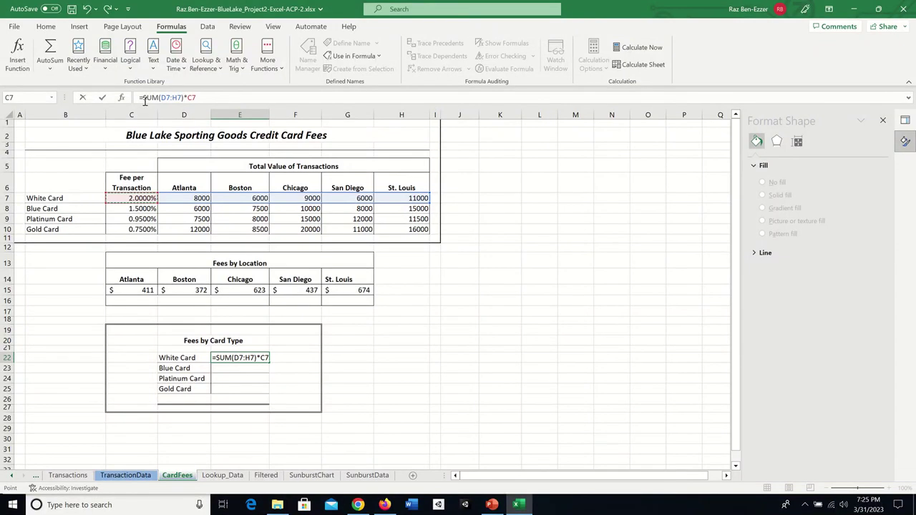
{"action": "left_click", "coordinate": [215, 98]}
{"action": "key", "text": "Return"}
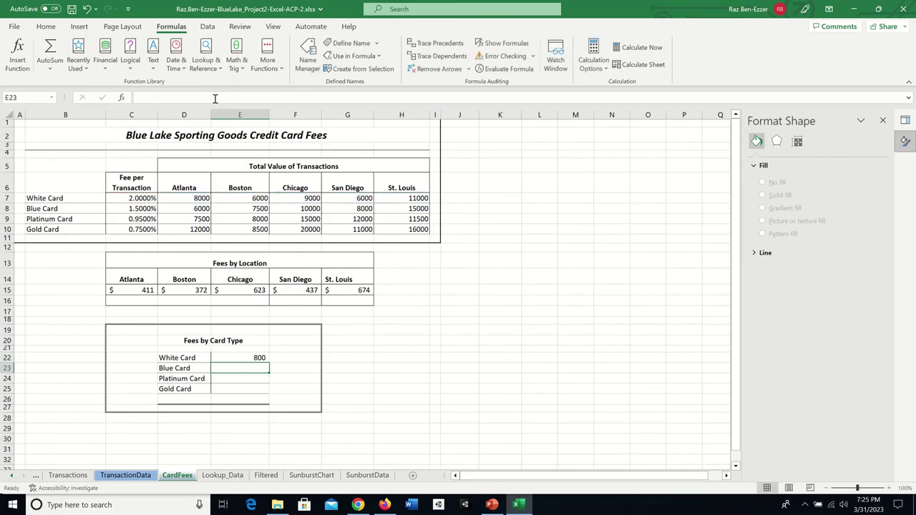
{"action": "left_click", "coordinate": [246, 357]}
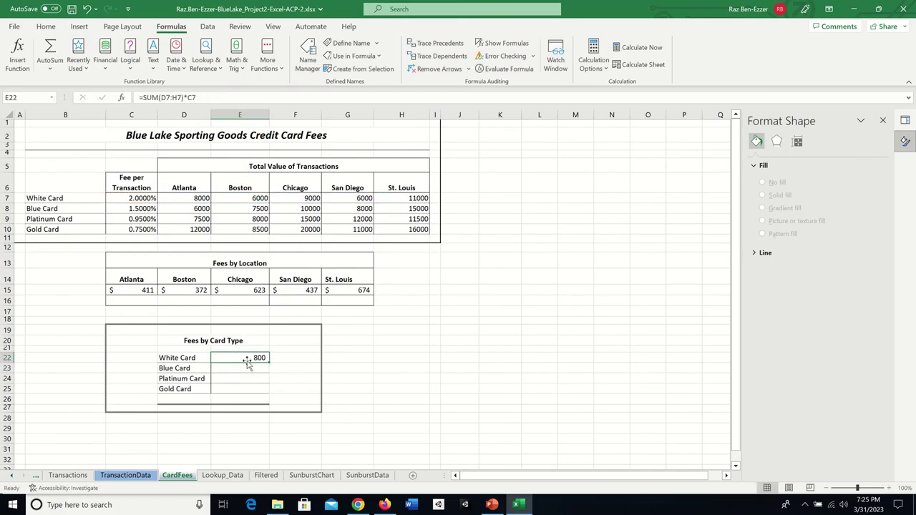
- Check E22's White Card fee against the Fees by Card Type table in the solution PDF in Firefox
{"action": "left_click", "coordinate": [383, 505]}
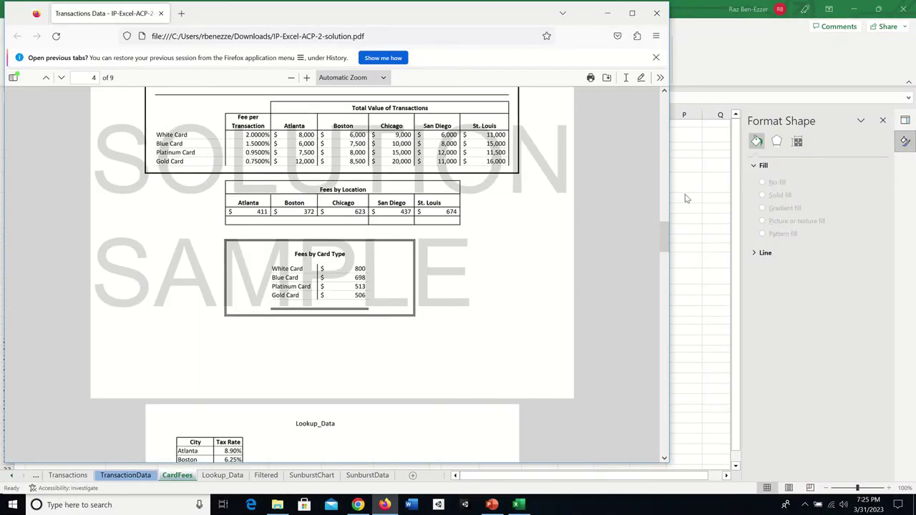
{"action": "key", "text": "alt+Tab"}
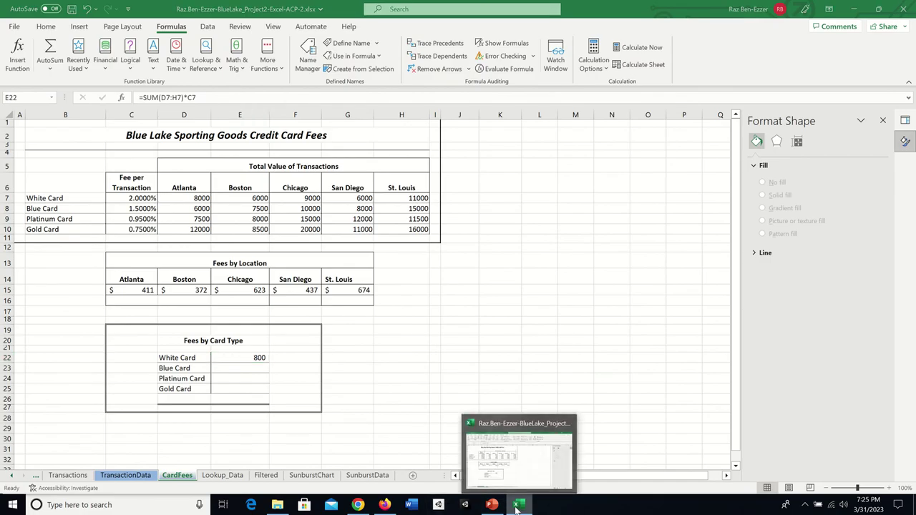
{"action": "left_click", "coordinate": [517, 506]}
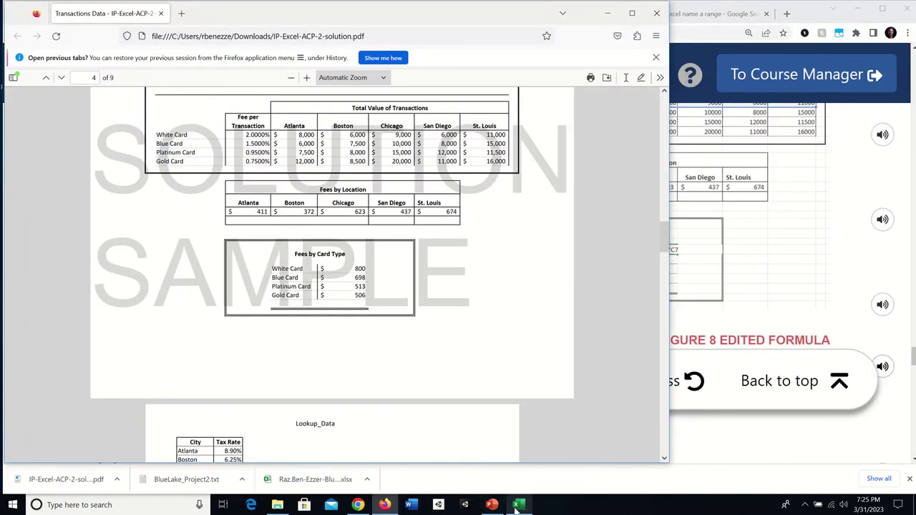
{"action": "left_click", "coordinate": [518, 506]}
- Mark step 15d as done in the browser instructions and read step 15e
{"action": "left_click", "coordinate": [357, 505]}
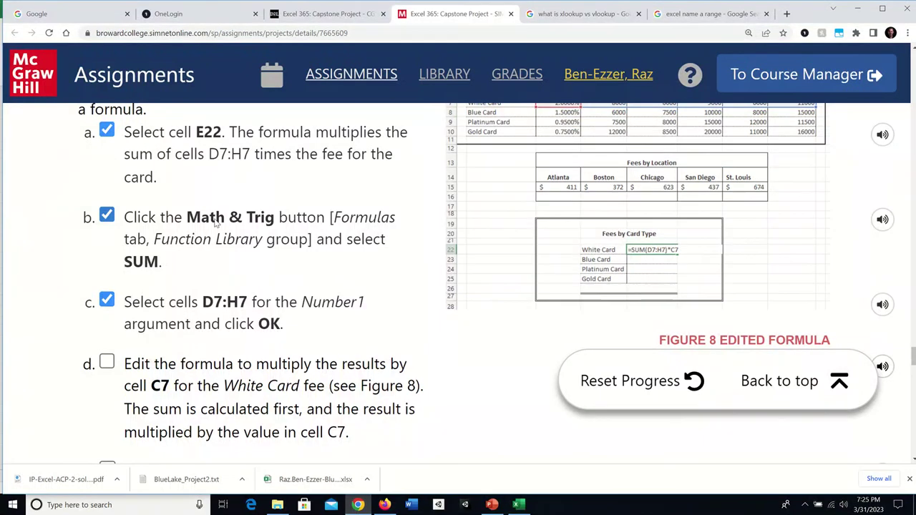
{"action": "scroll", "coordinate": [187, 252], "scroll_direction": "down", "scroll_amount": 2}
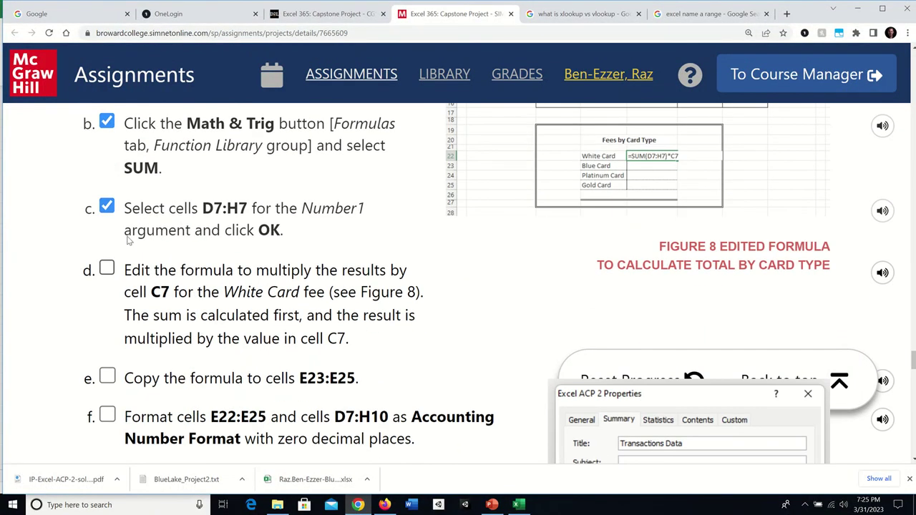
{"action": "left_click", "coordinate": [106, 269]}
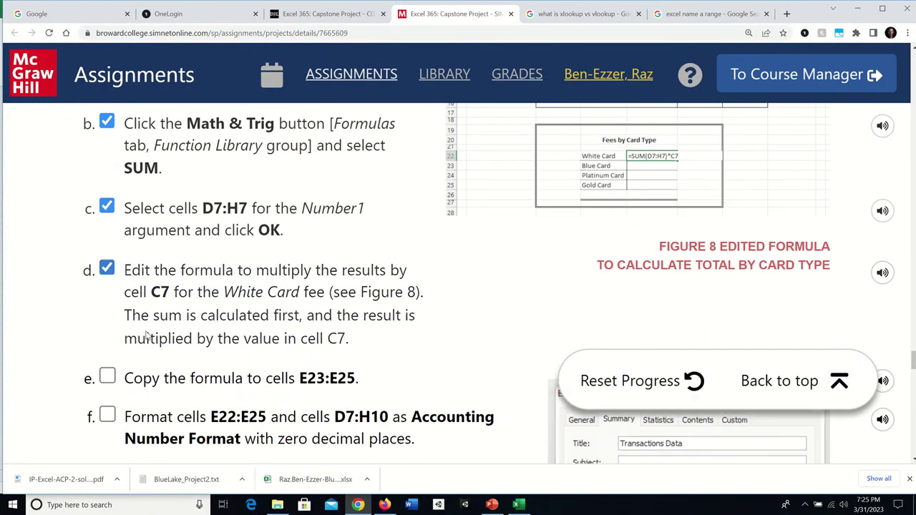
{"action": "scroll", "coordinate": [283, 315], "scroll_direction": "down", "scroll_amount": 2}
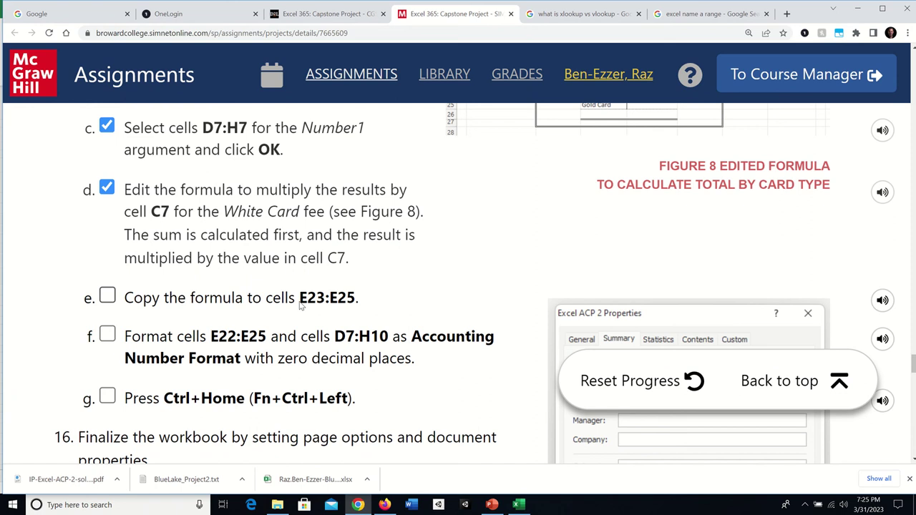
- Copy E22's formula to cells E23:E25 in Excel, and mark steps 15e and 15f as done in the browser instructions
{"action": "left_click", "coordinate": [518, 507]}
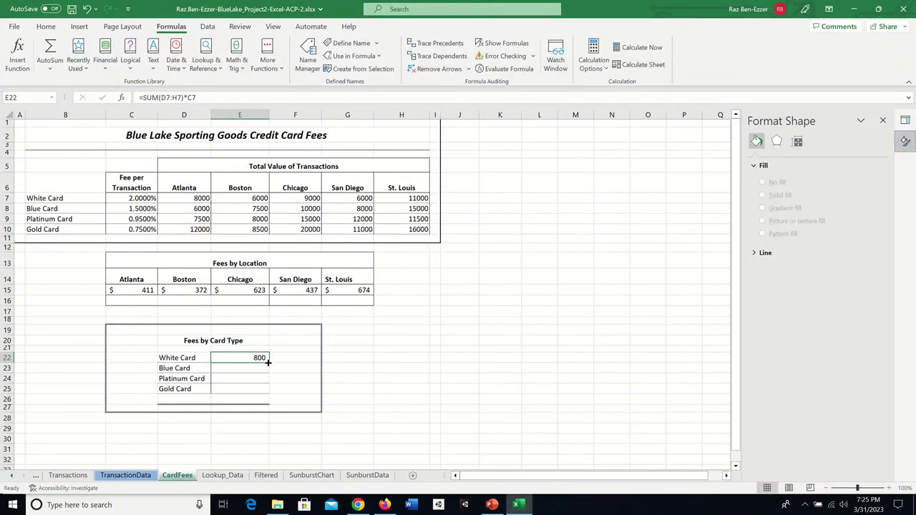
{"action": "left_click_drag", "start_coordinate": [268, 363], "coordinate": [265, 394]}
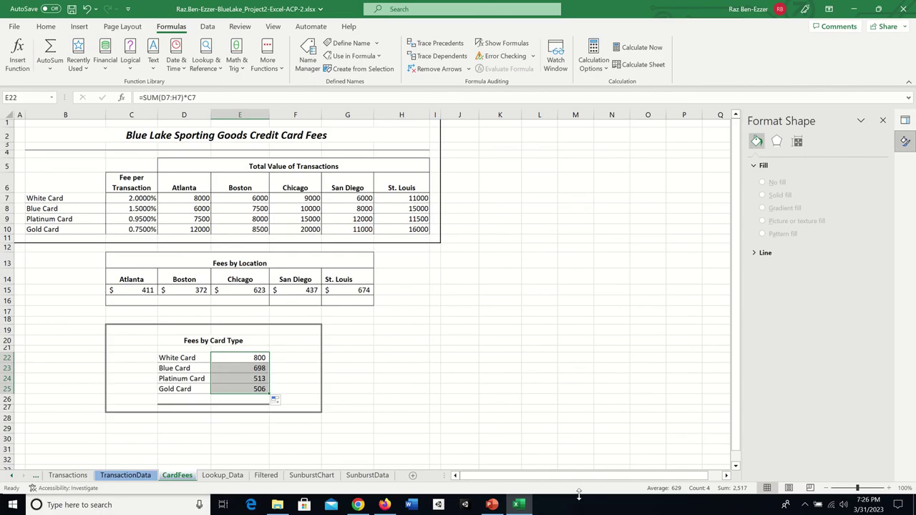
{"action": "left_click", "coordinate": [358, 505]}
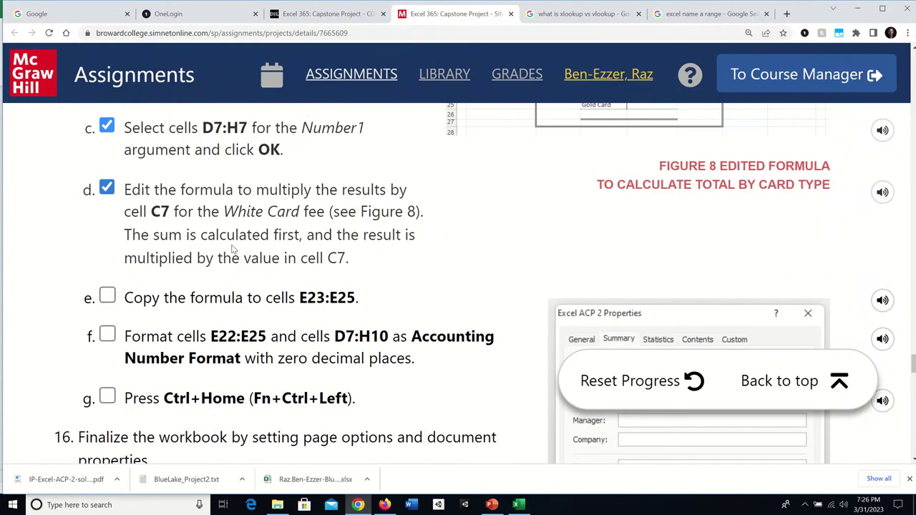
{"action": "scroll", "coordinate": [106, 337], "scroll_direction": "down", "scroll_amount": 1}
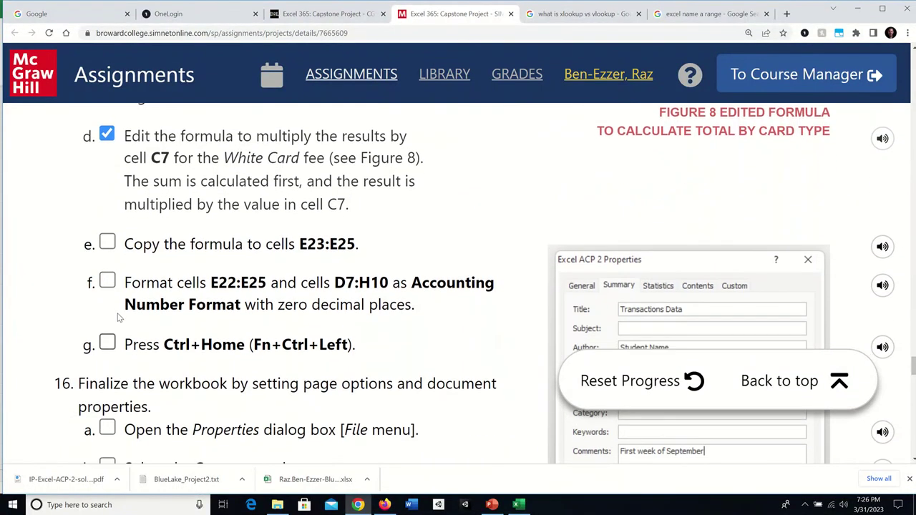
{"action": "left_click", "coordinate": [106, 281]}
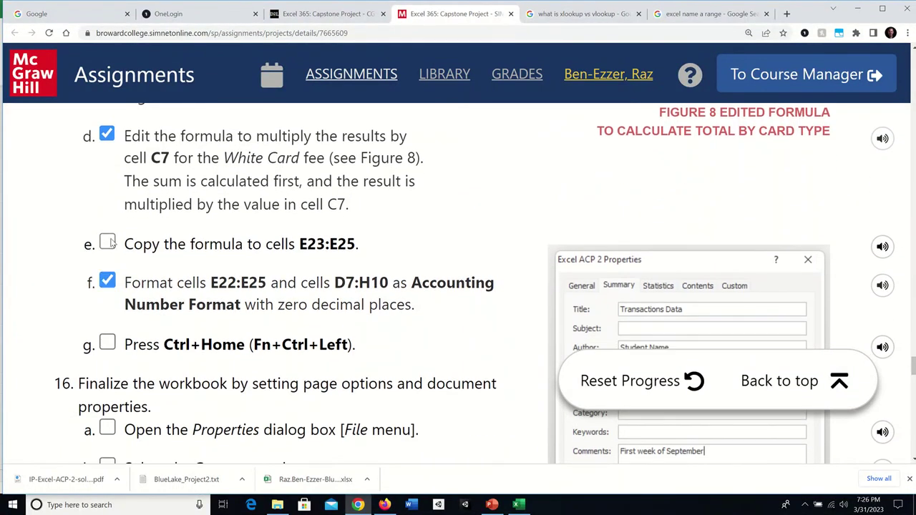
{"action": "left_click", "coordinate": [109, 244]}
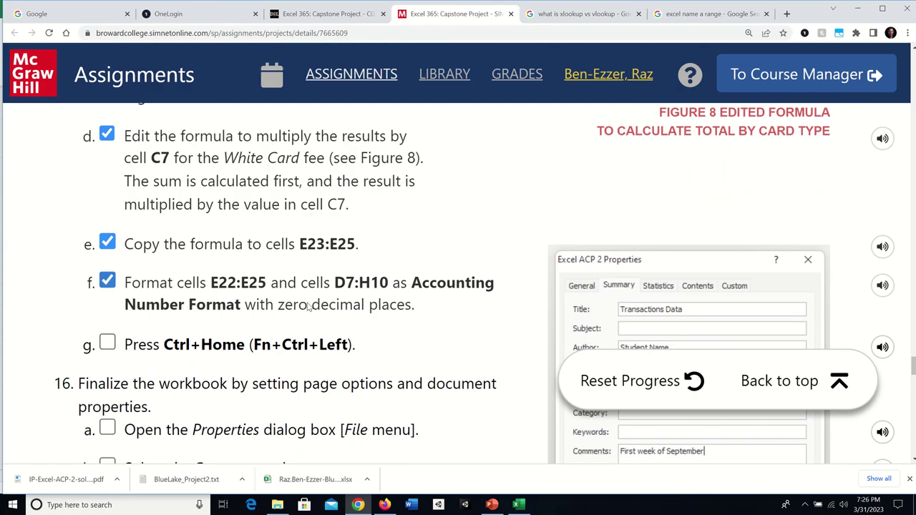
- In Excel, format cells E22:E25 as Accounting with zero decimal places
{"action": "left_click", "coordinate": [518, 505]}
{"action": "left_click", "coordinate": [229, 358]}
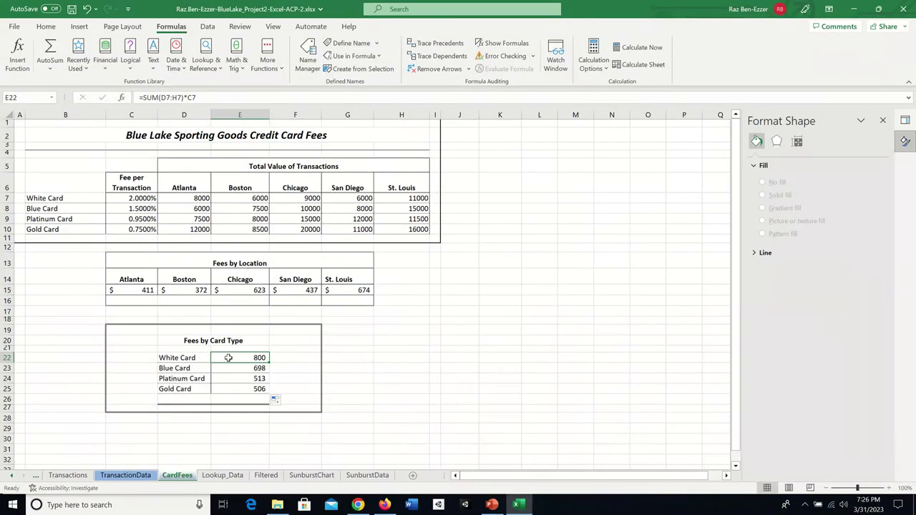
{"action": "left_click_drag", "start_coordinate": [228, 366], "coordinate": [233, 389]}
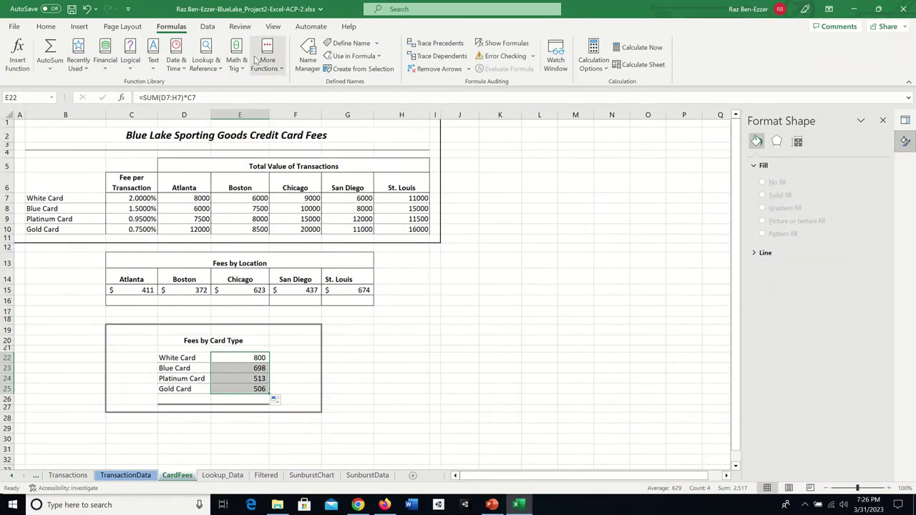
{"action": "left_click", "coordinate": [45, 26]}
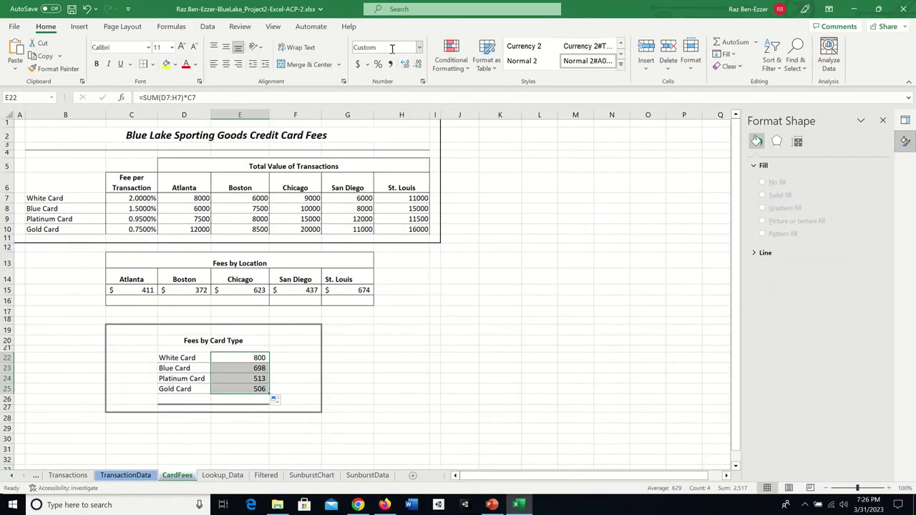
{"action": "left_click", "coordinate": [420, 48]}
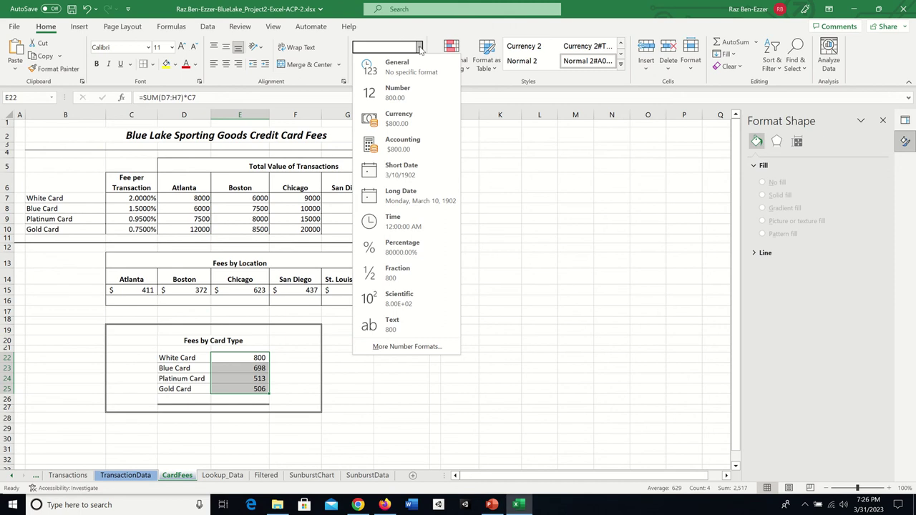
{"action": "left_click", "coordinate": [413, 144]}
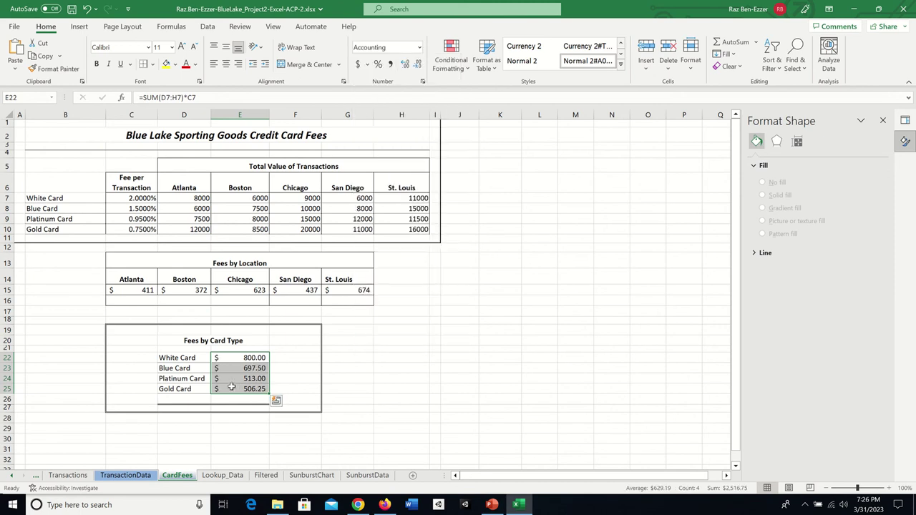
{"action": "left_click", "coordinate": [418, 65]}
{"action": "left_click", "coordinate": [418, 64]}
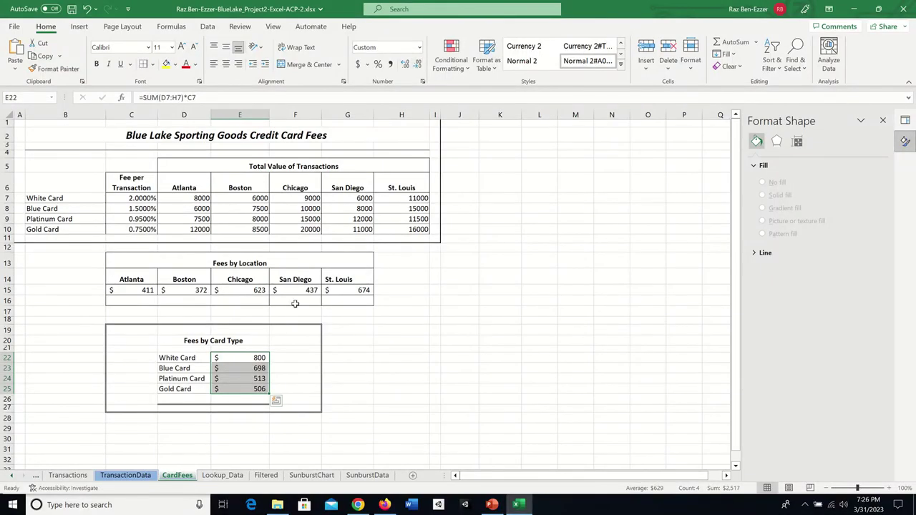
- Compare the Fees by Card Type values with the solution PDF in Firefox, and save the workbook in Excel
{"action": "left_click", "coordinate": [235, 369]}
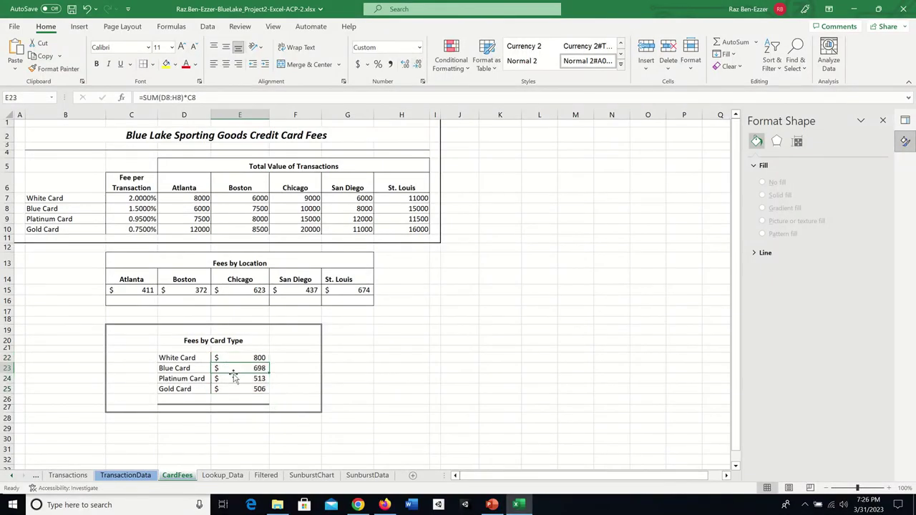
{"action": "left_click", "coordinate": [385, 504]}
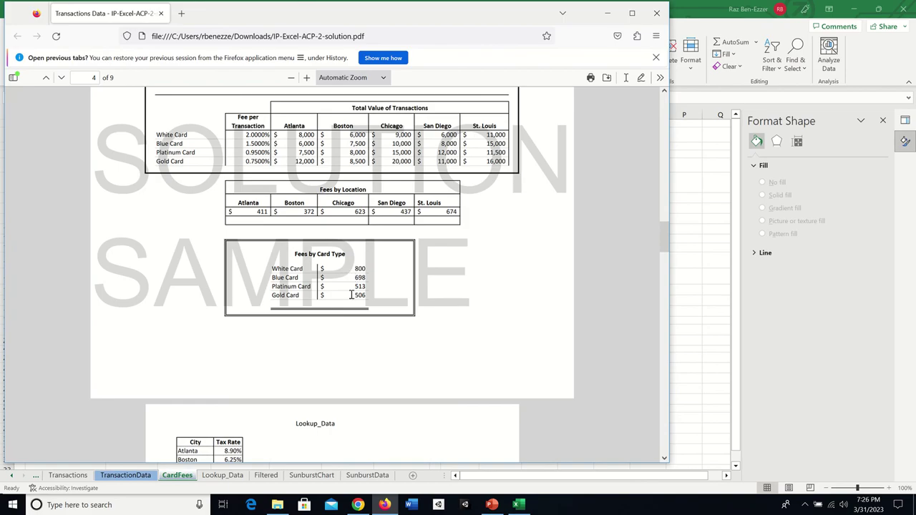
{"action": "left_click", "coordinate": [519, 505]}
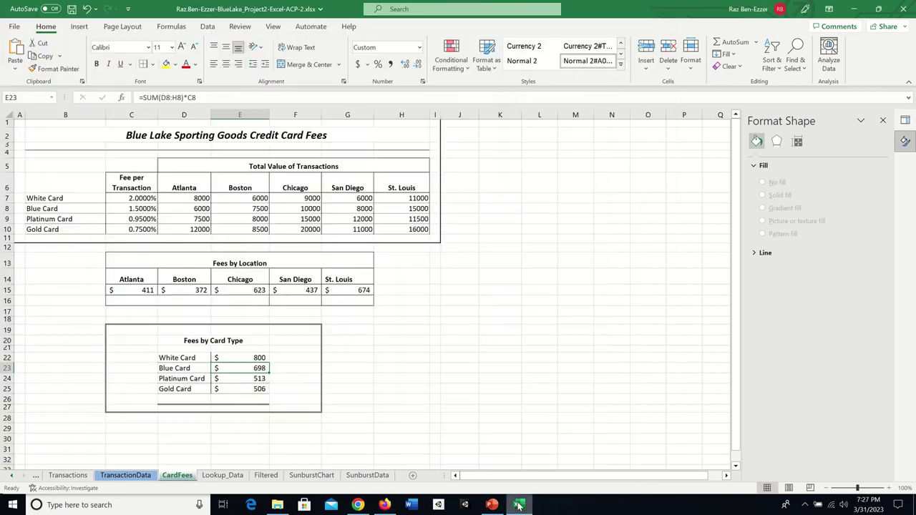
{"action": "left_click", "coordinate": [205, 438]}
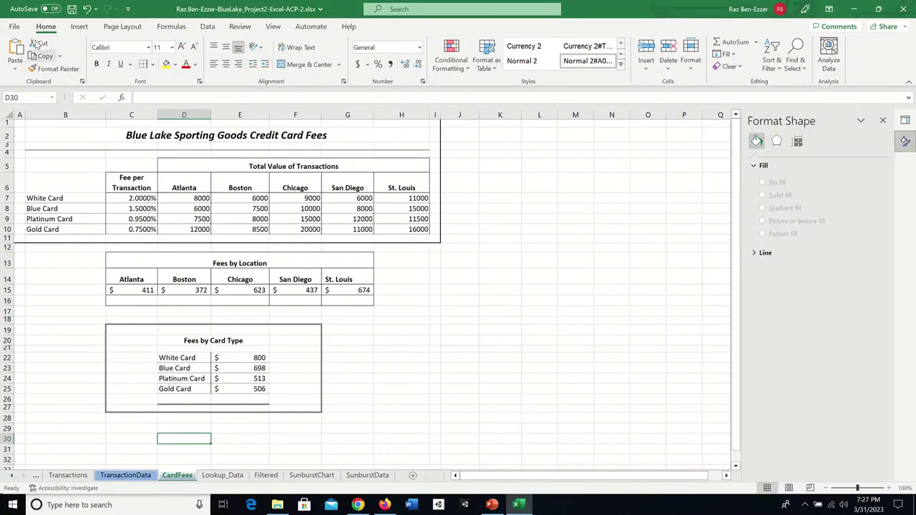
{"action": "left_click", "coordinate": [72, 9]}
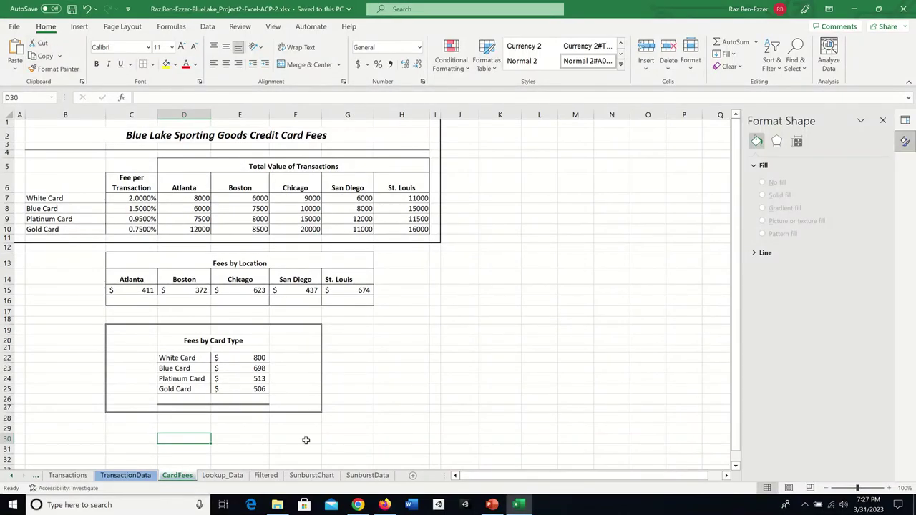
- Mark step 15g as done in the browser instructions, and select cell A1 on the CardFees sheet in Excel
{"action": "left_click", "coordinate": [358, 505]}
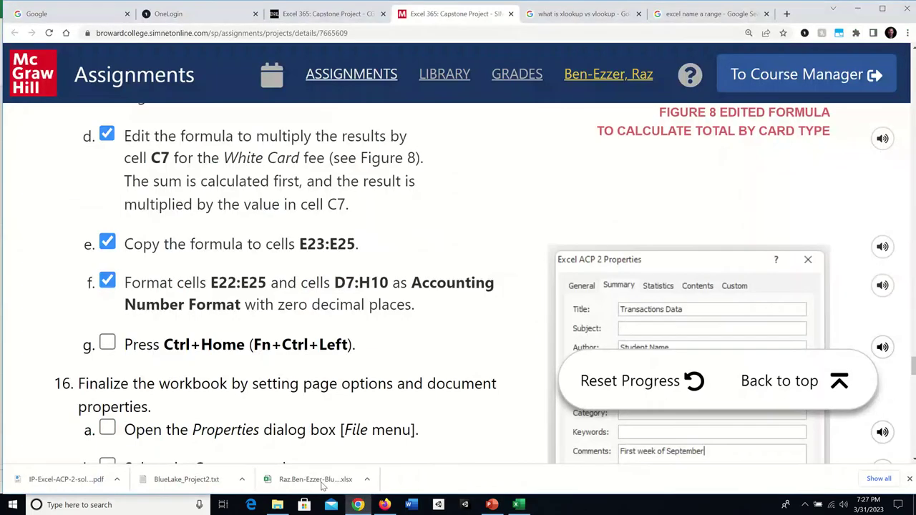
{"action": "left_click", "coordinate": [184, 348]}
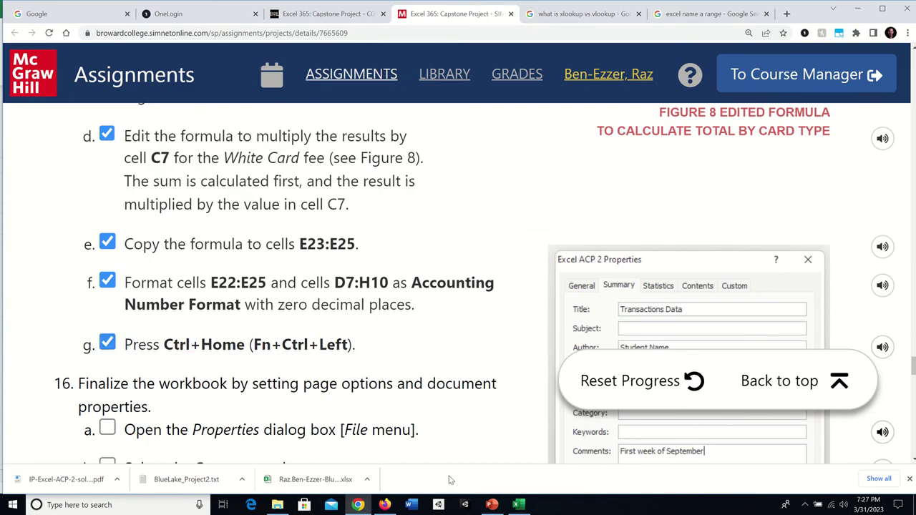
{"action": "left_click", "coordinate": [518, 507]}
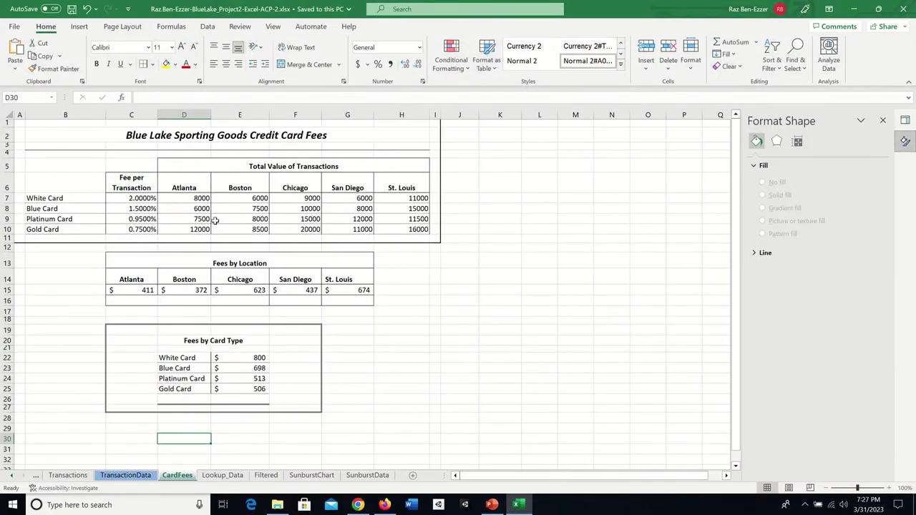
{"action": "scroll", "coordinate": [215, 222], "scroll_direction": "down", "scroll_amount": 4}
{"action": "scroll", "coordinate": [195, 185], "scroll_direction": "up", "scroll_amount": 4}
{"action": "left_click", "coordinate": [19, 124]}
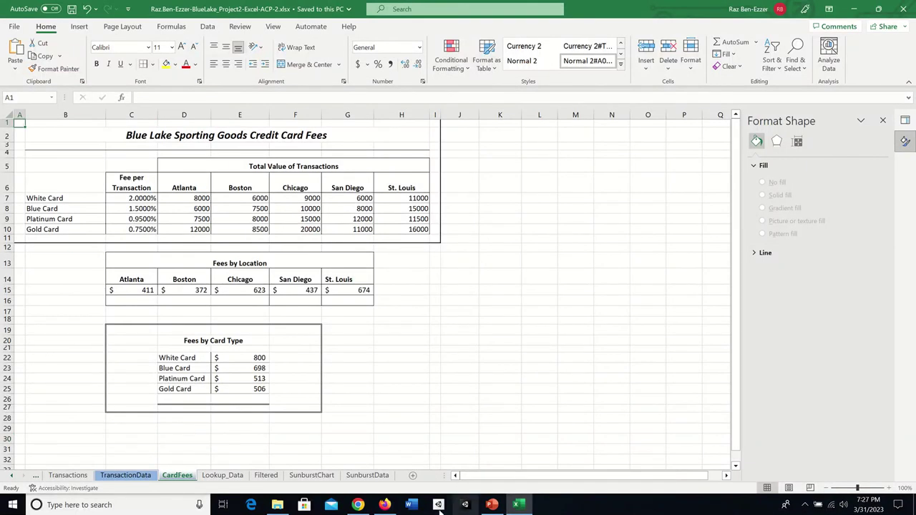
- Read task 16 in the browser instructions and mark step 16a as done
{"action": "left_click", "coordinate": [359, 505]}
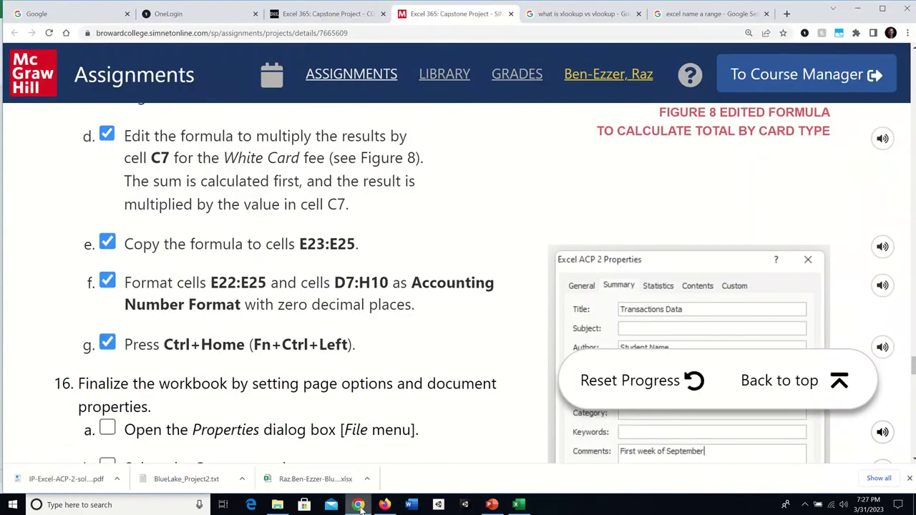
{"action": "scroll", "coordinate": [286, 373], "scroll_direction": "down", "scroll_amount": 1}
{"action": "scroll", "coordinate": [265, 360], "scroll_direction": "down", "scroll_amount": 1}
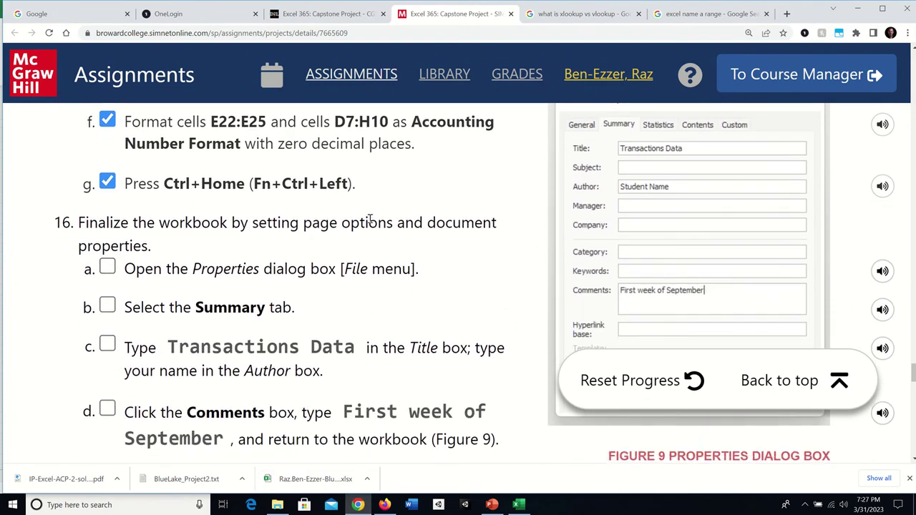
{"action": "left_click", "coordinate": [107, 267]}
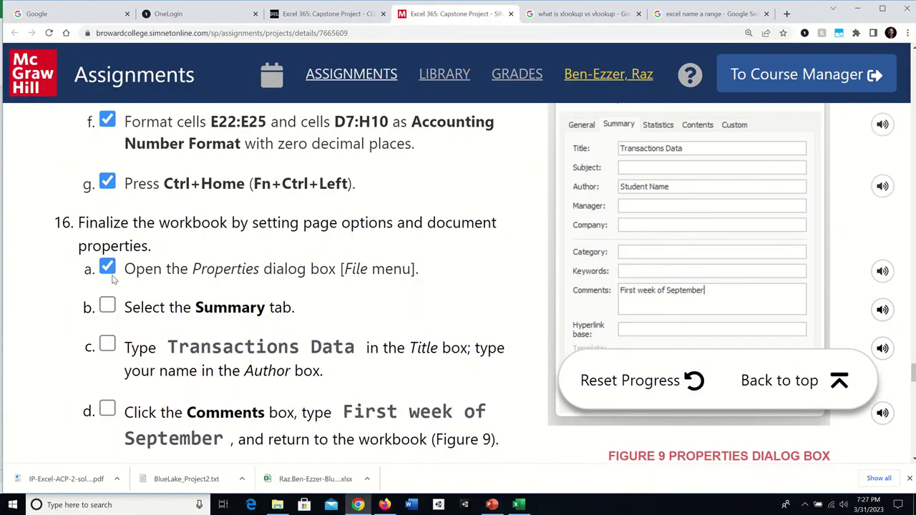
- Review the assignment instructions from the skills overview through the completed tasks to task 16's document properties steps
{"action": "scroll", "coordinate": [299, 223], "scroll_direction": "up", "scroll_amount": 15}
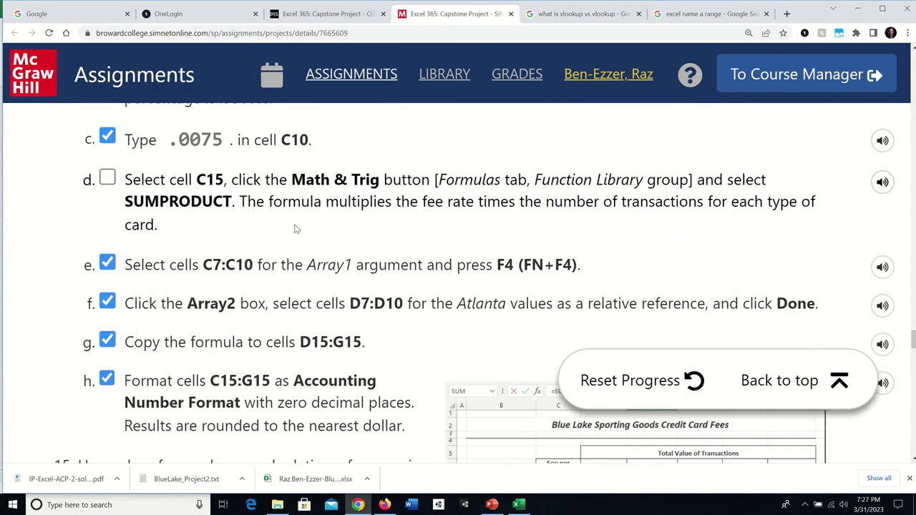
{"action": "scroll", "coordinate": [295, 229], "scroll_direction": "up", "scroll_amount": 20}
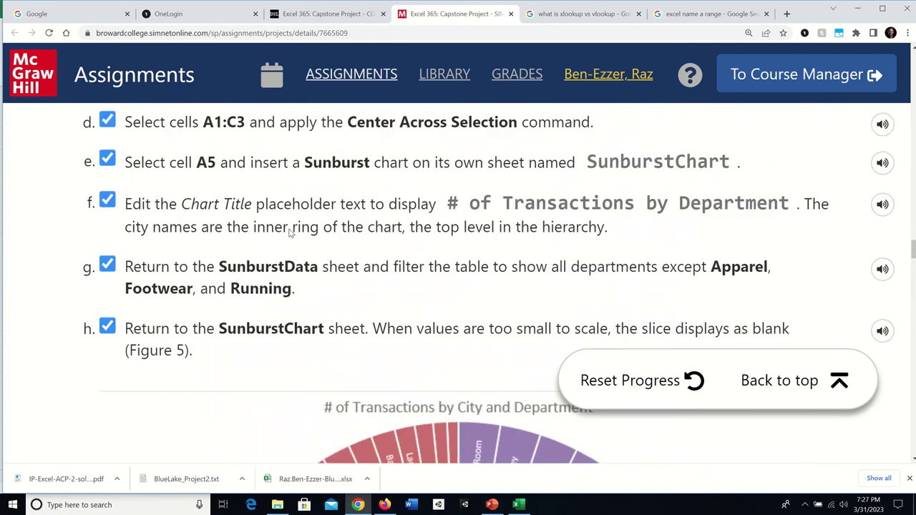
{"action": "scroll", "coordinate": [291, 233], "scroll_direction": "up", "scroll_amount": 20}
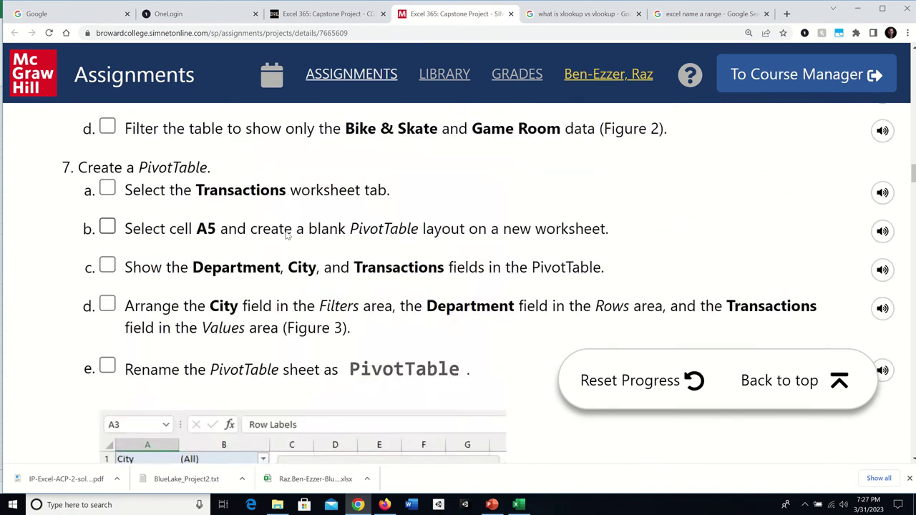
{"action": "scroll", "coordinate": [289, 236], "scroll_direction": "up", "scroll_amount": 20}
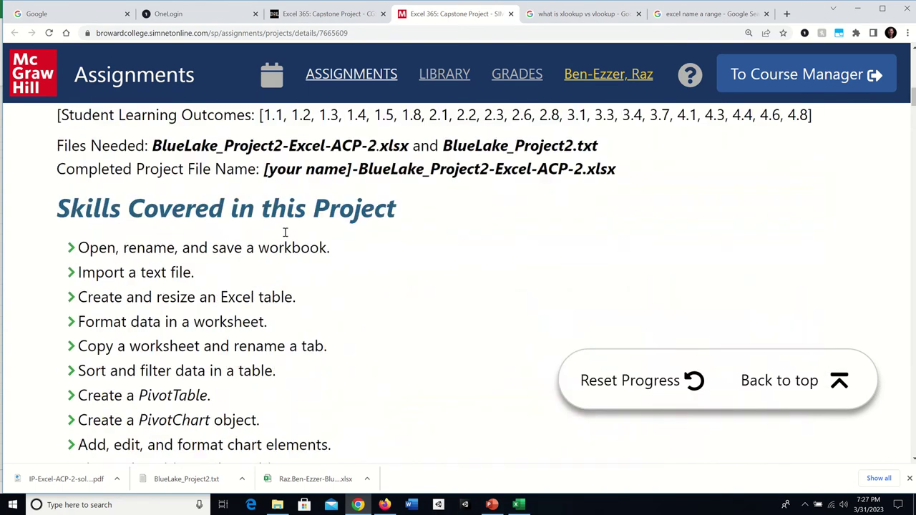
{"action": "scroll", "coordinate": [282, 239], "scroll_direction": "down", "scroll_amount": 20}
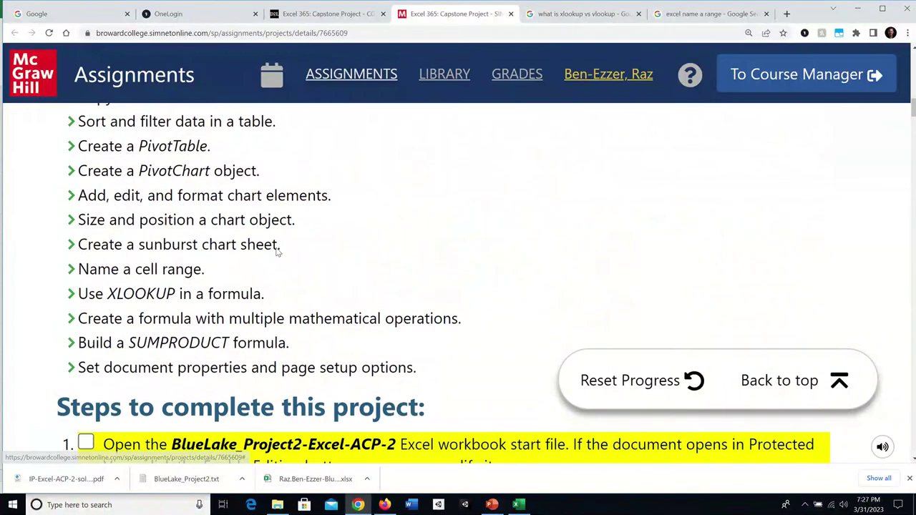
{"action": "scroll", "coordinate": [277, 256], "scroll_direction": "down", "scroll_amount": 20}
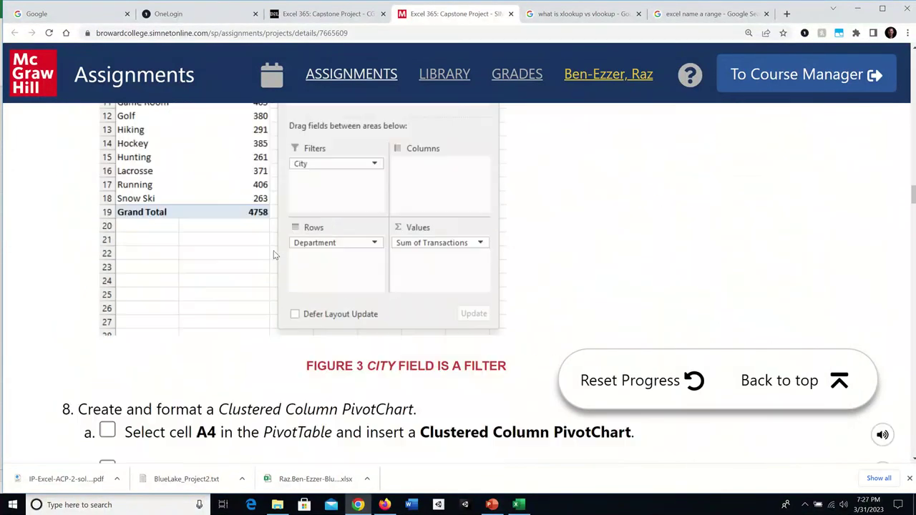
{"action": "scroll", "coordinate": [277, 257], "scroll_direction": "down", "scroll_amount": 20}
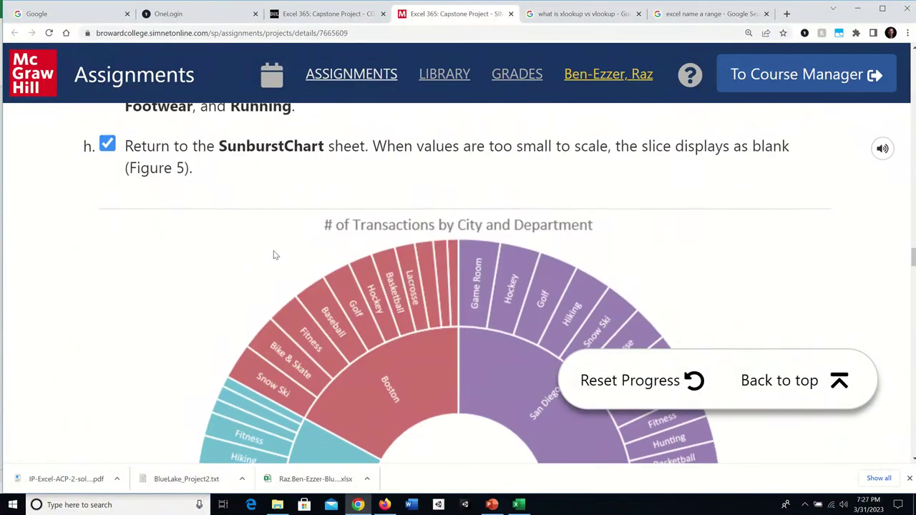
{"action": "scroll", "coordinate": [273, 252], "scroll_direction": "down", "scroll_amount": 20}
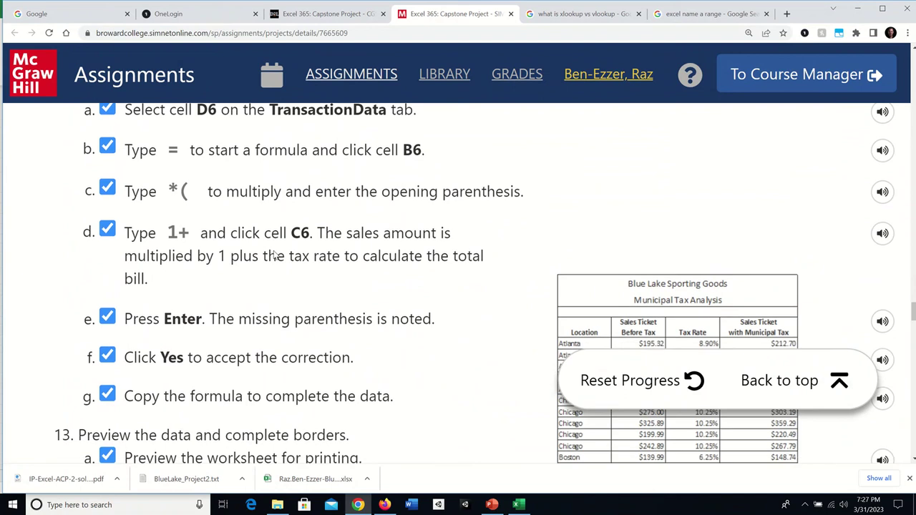
{"action": "scroll", "coordinate": [273, 252], "scroll_direction": "down", "scroll_amount": 20}
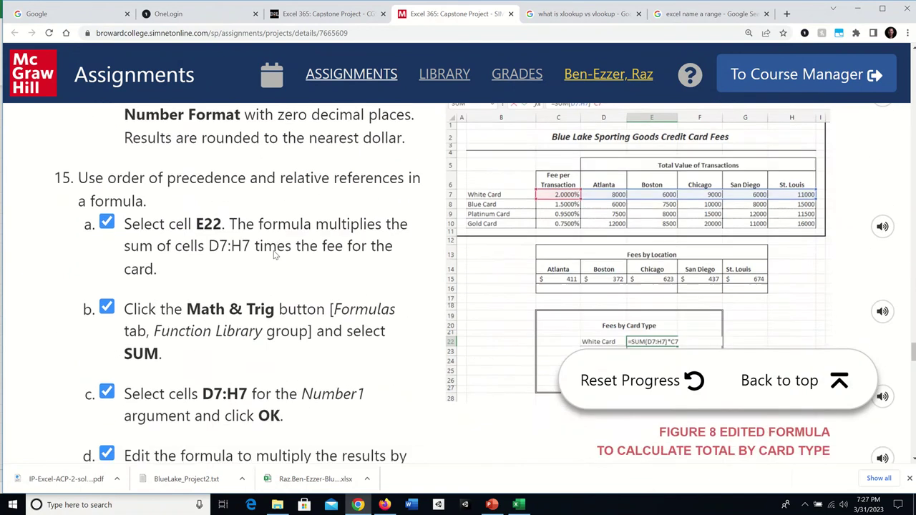
{"action": "scroll", "coordinate": [274, 252], "scroll_direction": "down", "scroll_amount": 10}
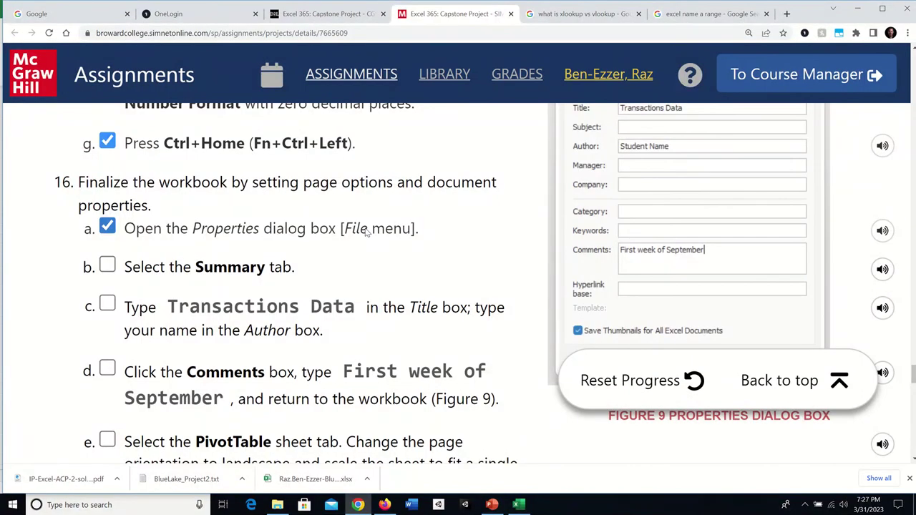
{"action": "left_click", "coordinate": [519, 504]}
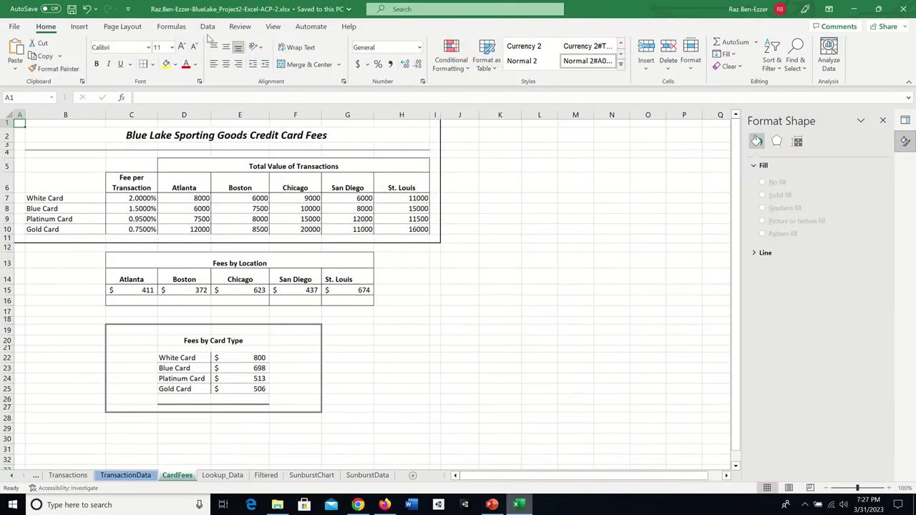
{"action": "left_click", "coordinate": [16, 28]}
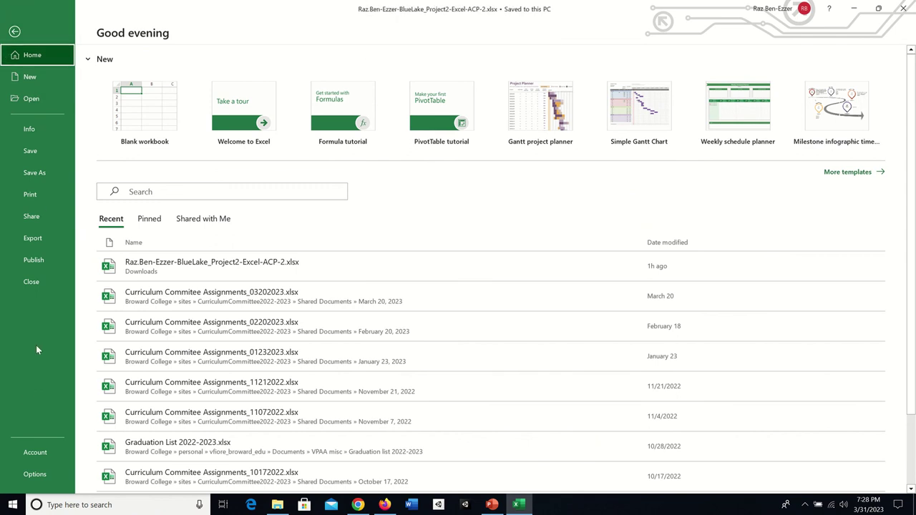
{"action": "left_click", "coordinate": [31, 478]}
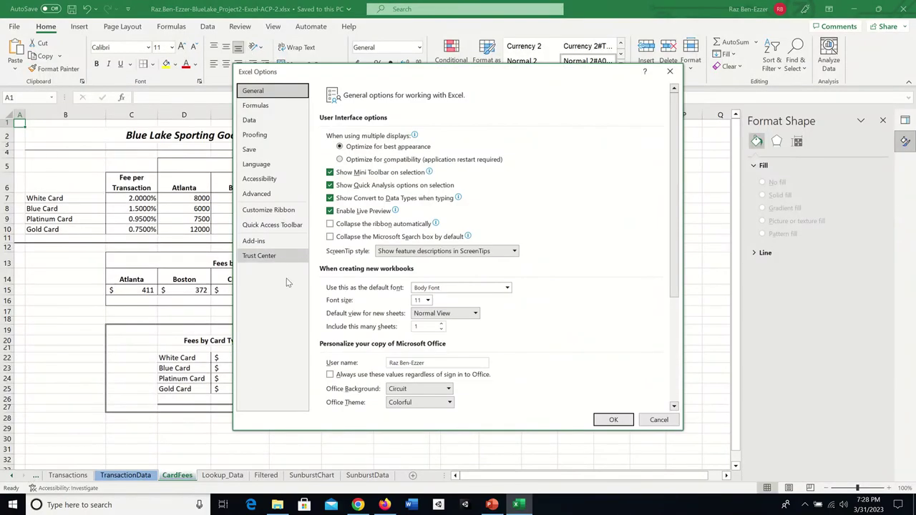
{"action": "left_click", "coordinate": [657, 420]}
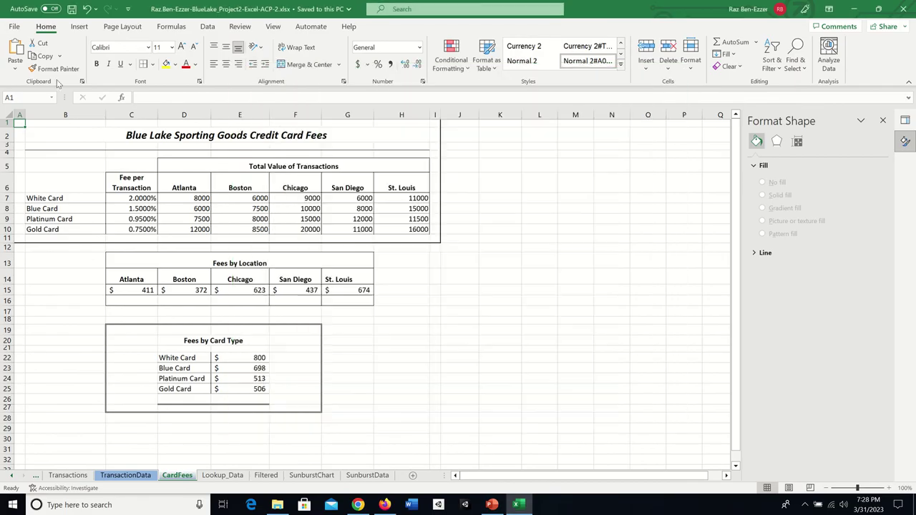
{"action": "left_click", "coordinate": [12, 26]}
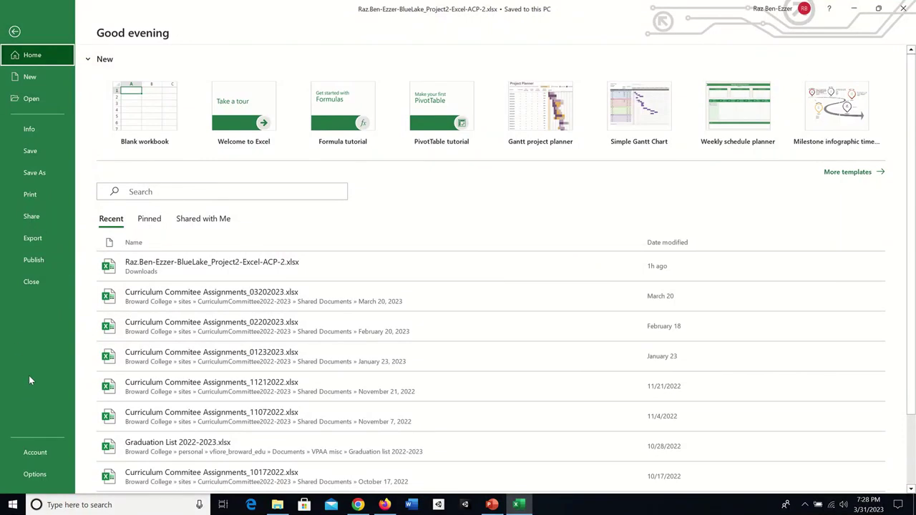
- Switch to the browser, return to the beginning of the assignment page, and reduce the page zoom below 150%
{"action": "left_click", "coordinate": [358, 504]}
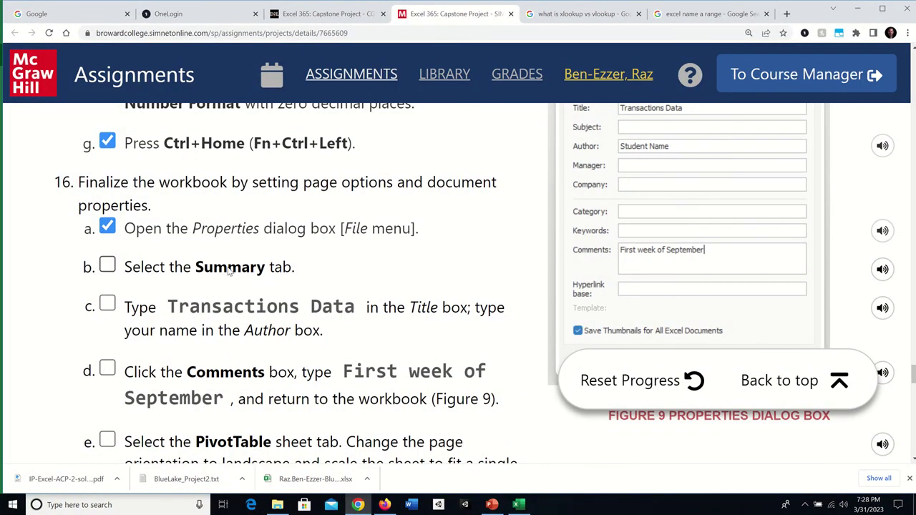
{"action": "scroll", "coordinate": [281, 266], "scroll_direction": "up", "scroll_amount": 1}
{"action": "scroll", "coordinate": [280, 266], "scroll_direction": "up", "scroll_amount": 20}
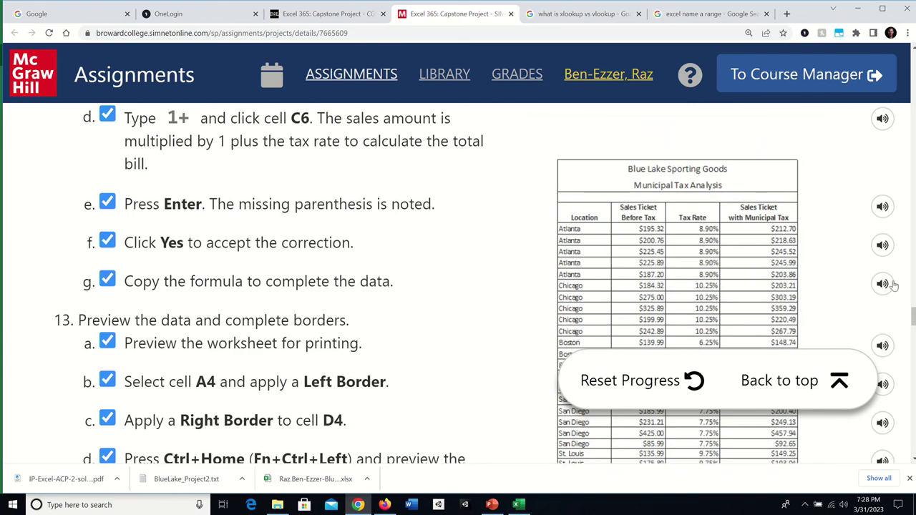
{"action": "left_click_drag", "start_coordinate": [914, 315], "coordinate": [914, 66]}
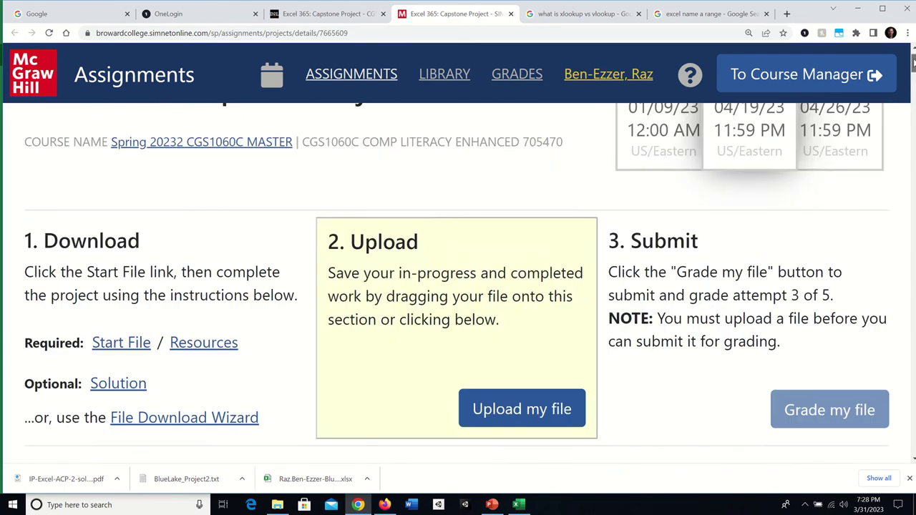
{"action": "scroll", "coordinate": [914, 68], "scroll_direction": "down", "scroll_amount": 1}
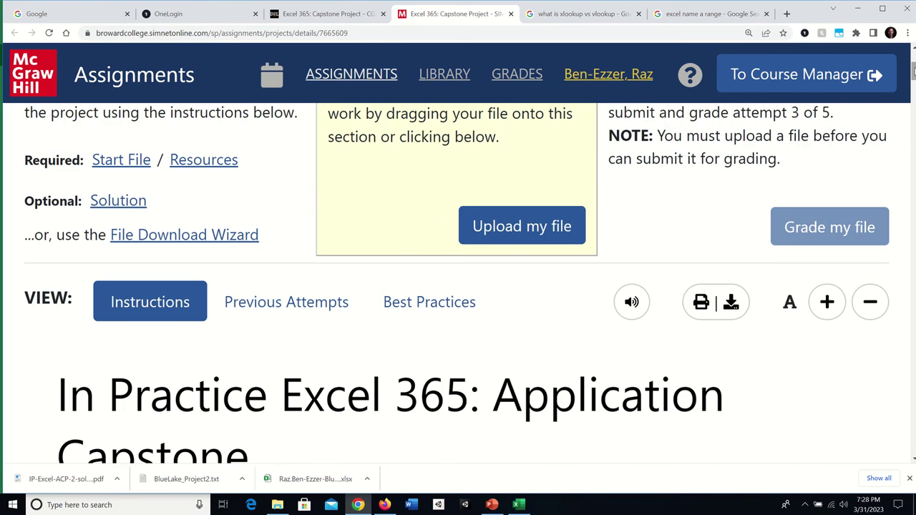
{"action": "key", "text": "ctrl+minus"}
{"action": "key", "text": "ctrl+minus"}
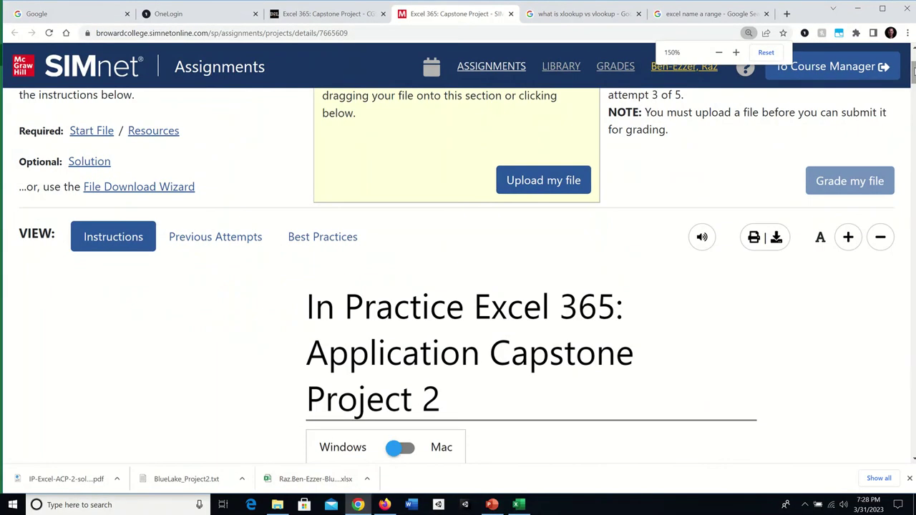
{"action": "key", "text": "ctrl+minus"}
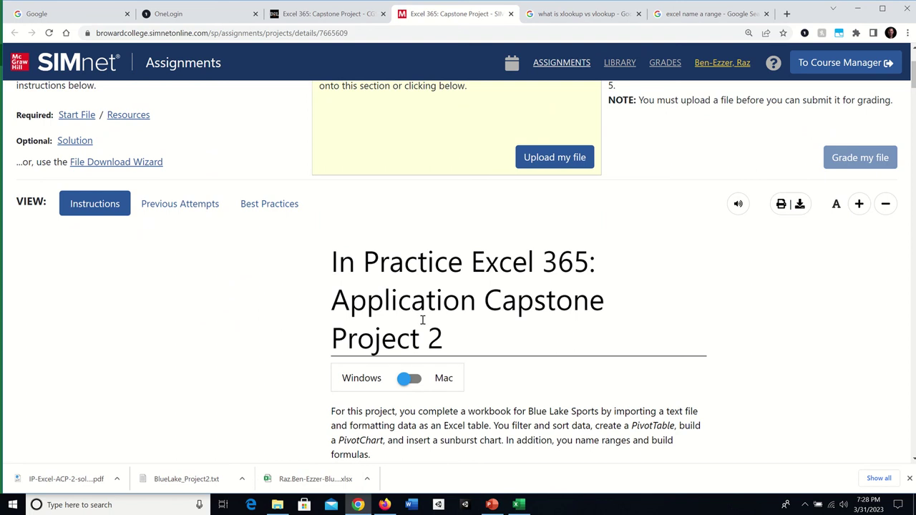
- Check the Windows/Mac switch of the project instructions, keep the Windows version, and reload the assignment page
{"action": "left_click", "coordinate": [418, 380]}
{"action": "left_click", "coordinate": [402, 385]}
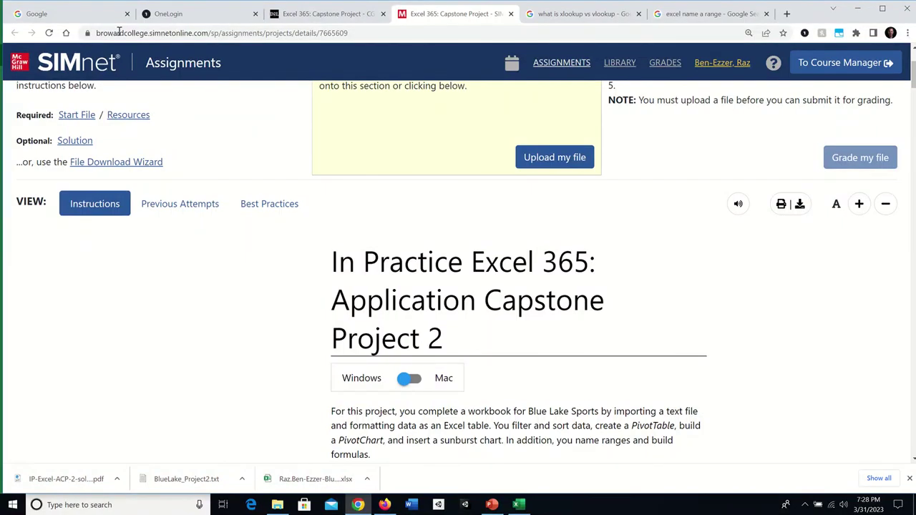
{"action": "left_click", "coordinate": [49, 33]}
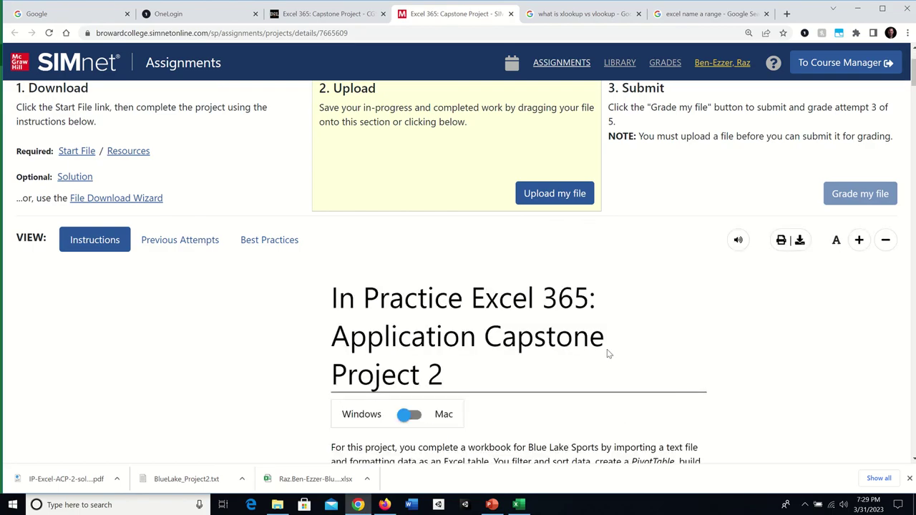
- Find task 16 in the reloaded instructions and examine its Properties dialog steps and Figure 9
{"action": "scroll", "coordinate": [811, 255], "scroll_direction": "down", "scroll_amount": 2}
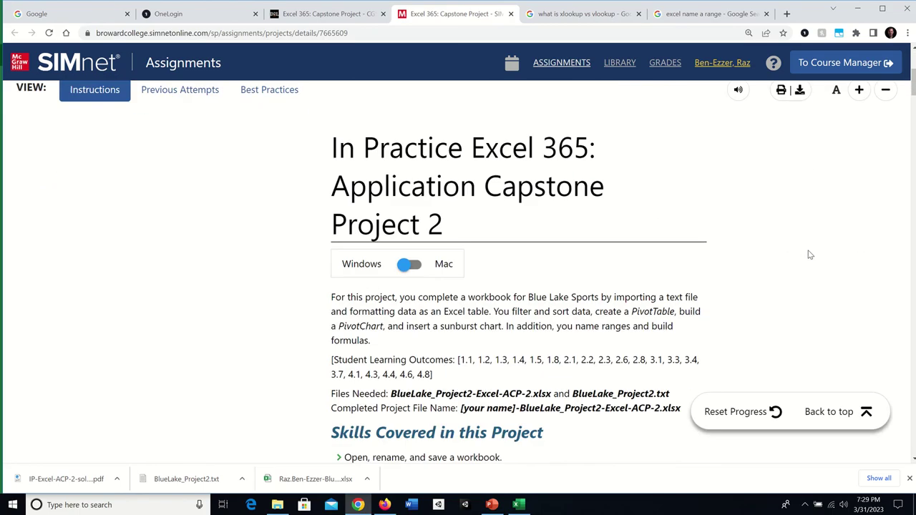
{"action": "scroll", "coordinate": [811, 255], "scroll_direction": "down", "scroll_amount": 15}
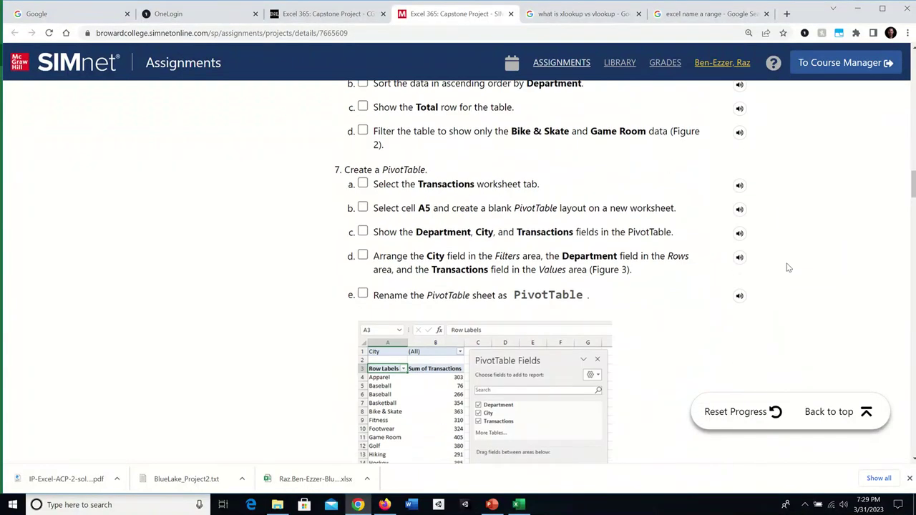
{"action": "scroll", "coordinate": [788, 268], "scroll_direction": "down", "scroll_amount": 20}
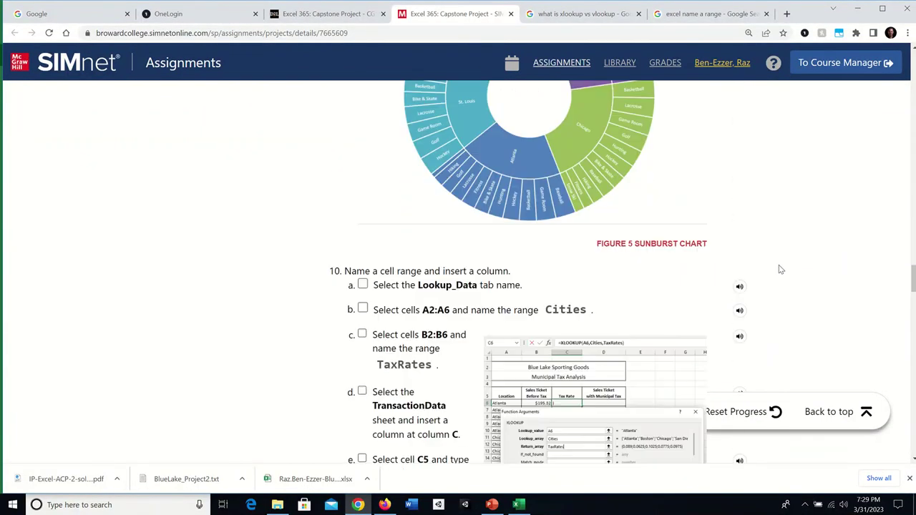
{"action": "scroll", "coordinate": [780, 270], "scroll_direction": "down", "scroll_amount": 20}
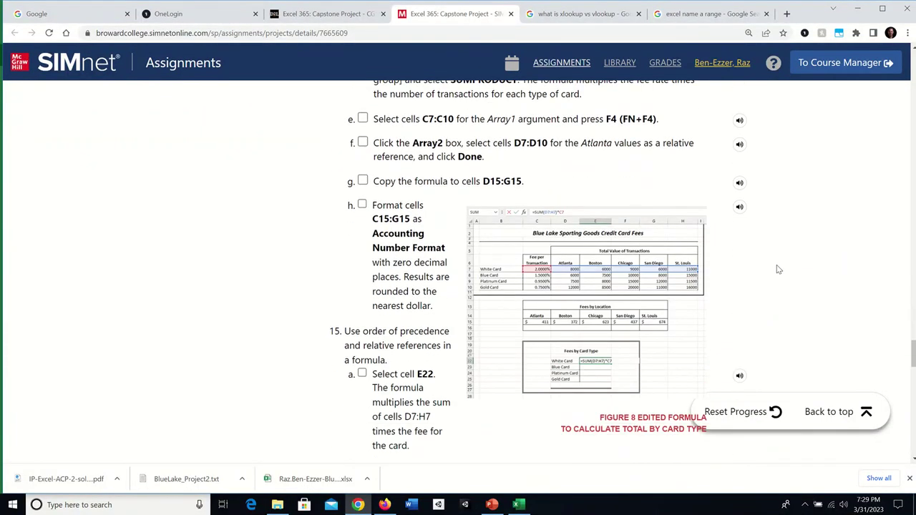
{"action": "scroll", "coordinate": [779, 270], "scroll_direction": "down", "scroll_amount": 5}
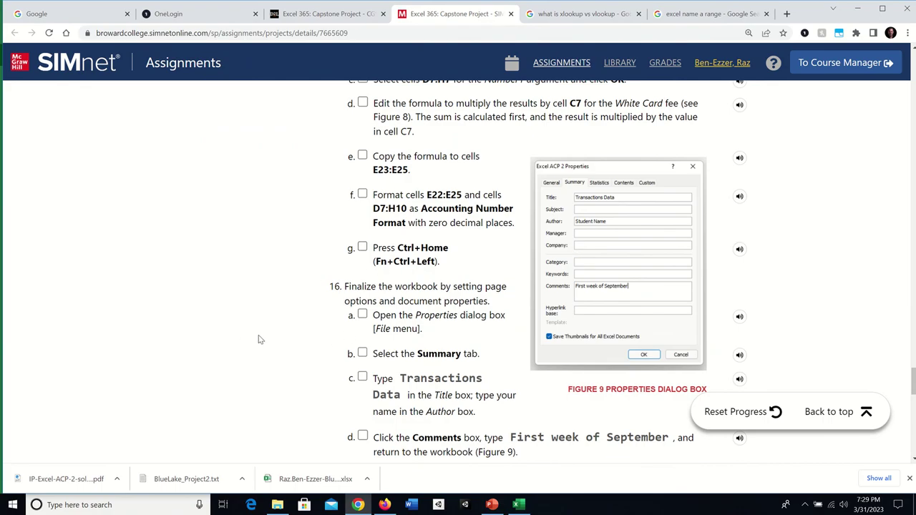
- Check the remaining task 16 instructions, switch to Excel, and open the workbook's advanced document properties
{"action": "scroll", "coordinate": [288, 282], "scroll_direction": "down", "scroll_amount": 1}
{"action": "scroll", "coordinate": [288, 282], "scroll_direction": "down", "scroll_amount": 2}
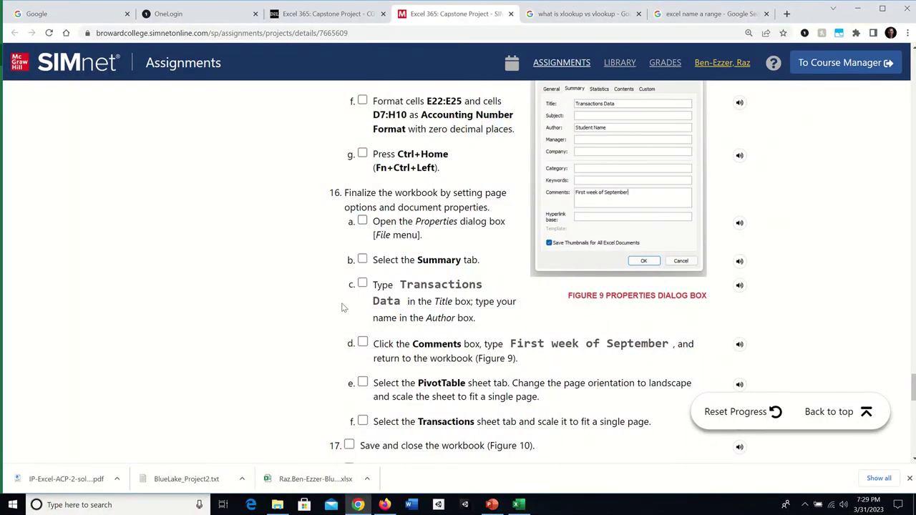
{"action": "left_click", "coordinate": [520, 505]}
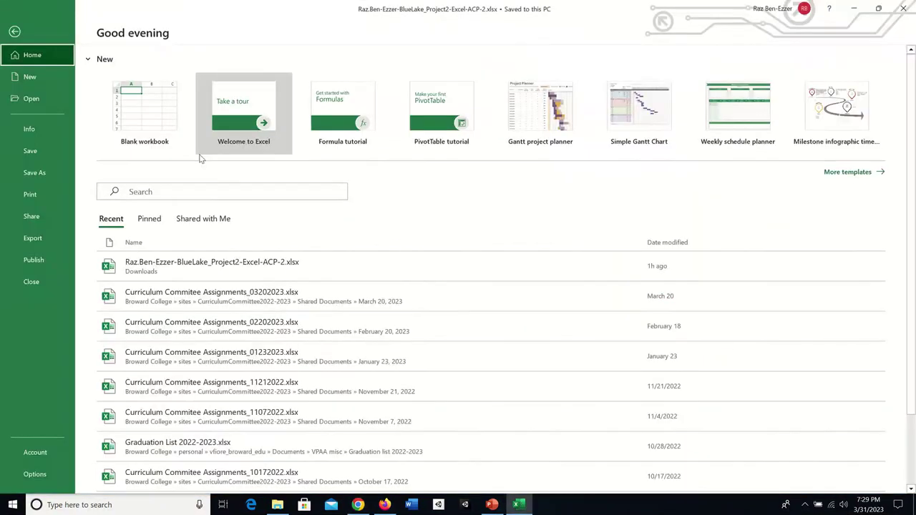
{"action": "left_click", "coordinate": [15, 33]}
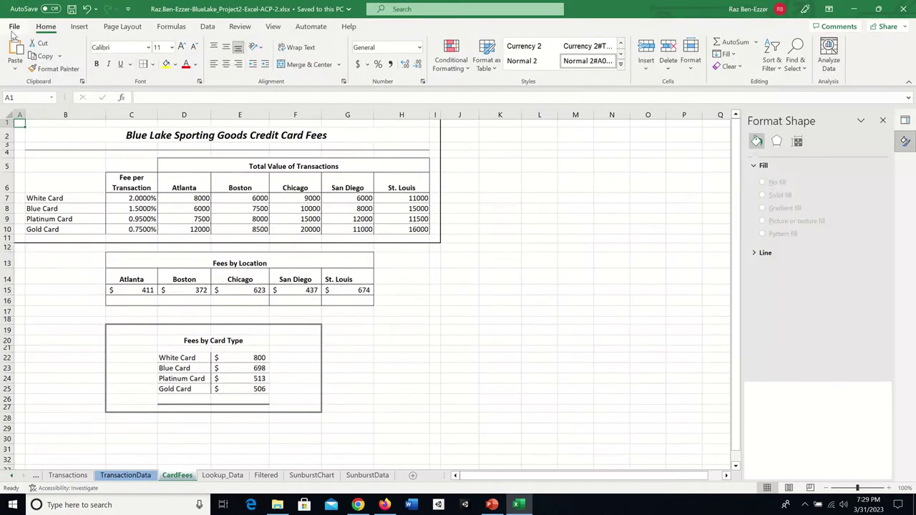
{"action": "left_click", "coordinate": [14, 26]}
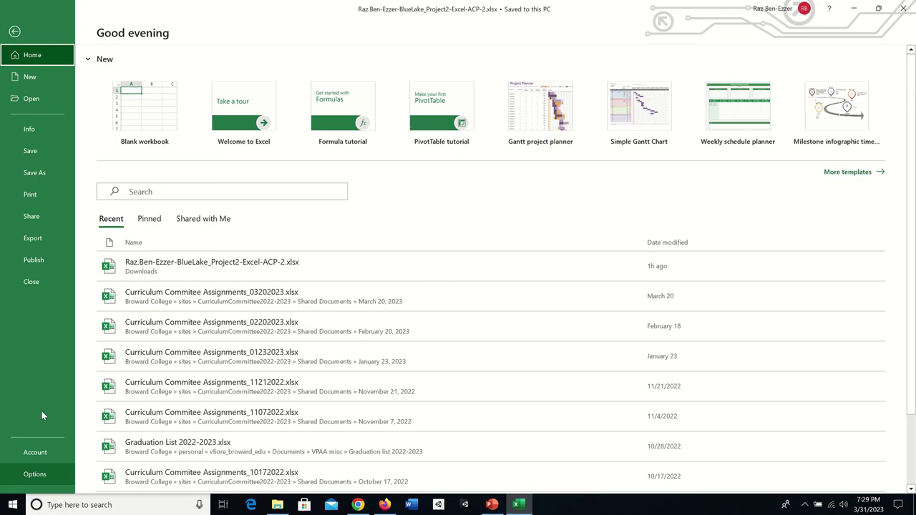
{"action": "left_click", "coordinate": [31, 131]}
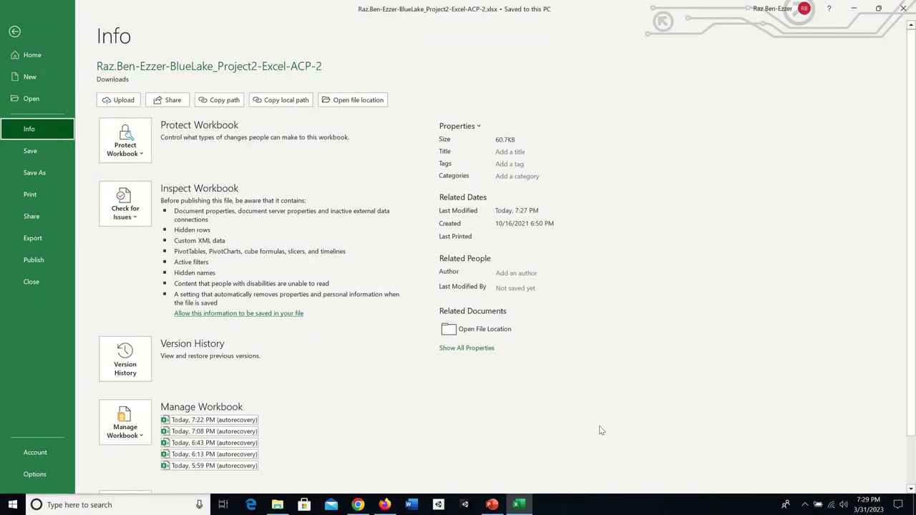
{"action": "left_click", "coordinate": [470, 128]}
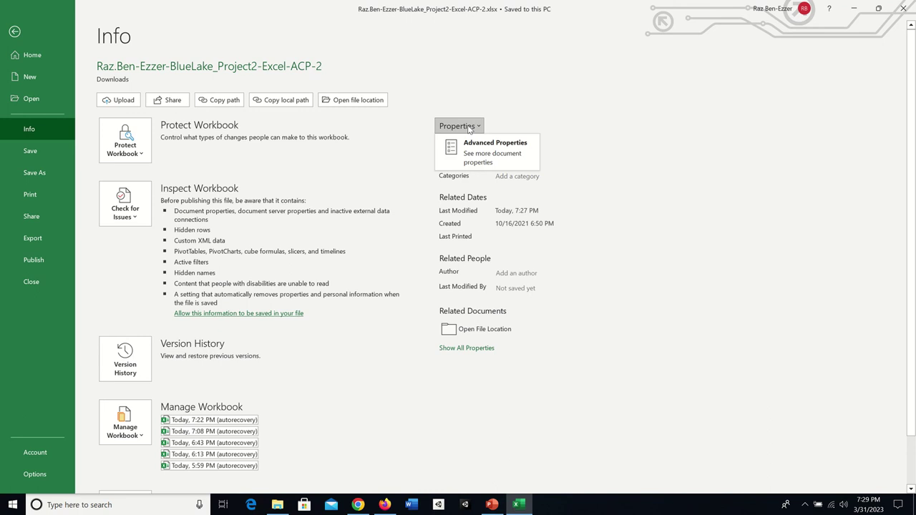
{"action": "left_click", "coordinate": [471, 149]}
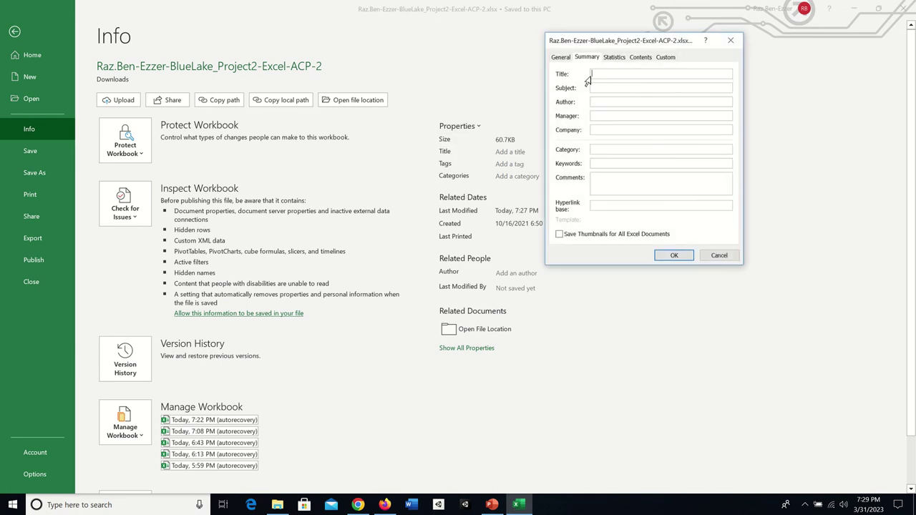
- Copy the title text "Transactions Data" from task 16c in the browser and return to the workbook's Properties dialog in Excel
{"action": "left_click", "coordinate": [358, 505]}
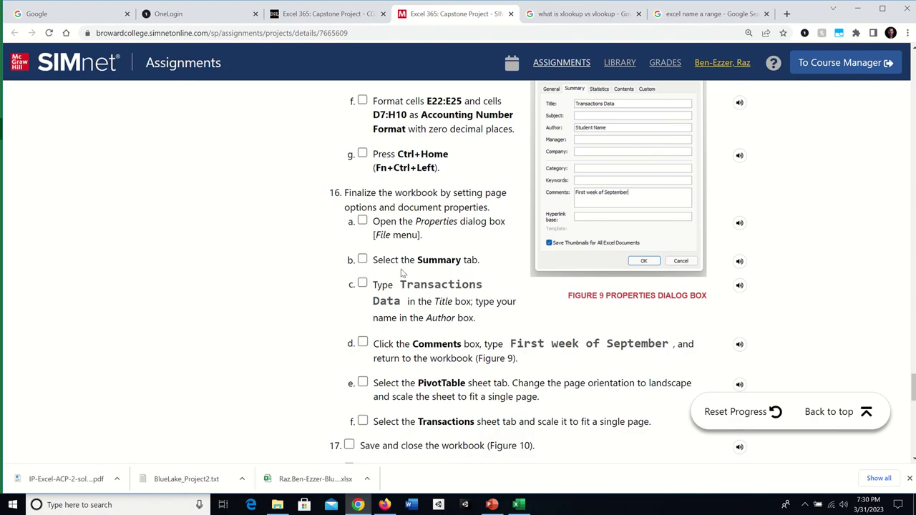
{"action": "left_click_drag", "start_coordinate": [402, 286], "coordinate": [402, 306]}
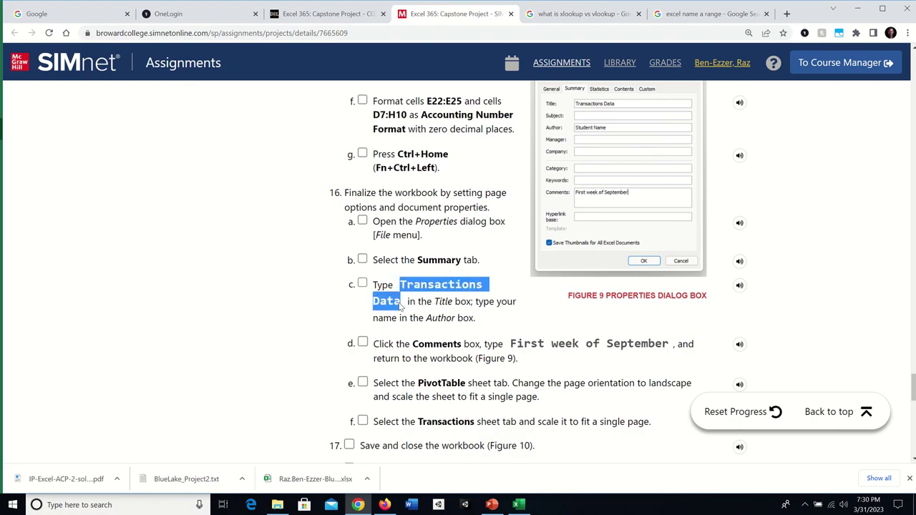
{"action": "right_click", "coordinate": [399, 304]}
{"action": "left_click", "coordinate": [407, 310]}
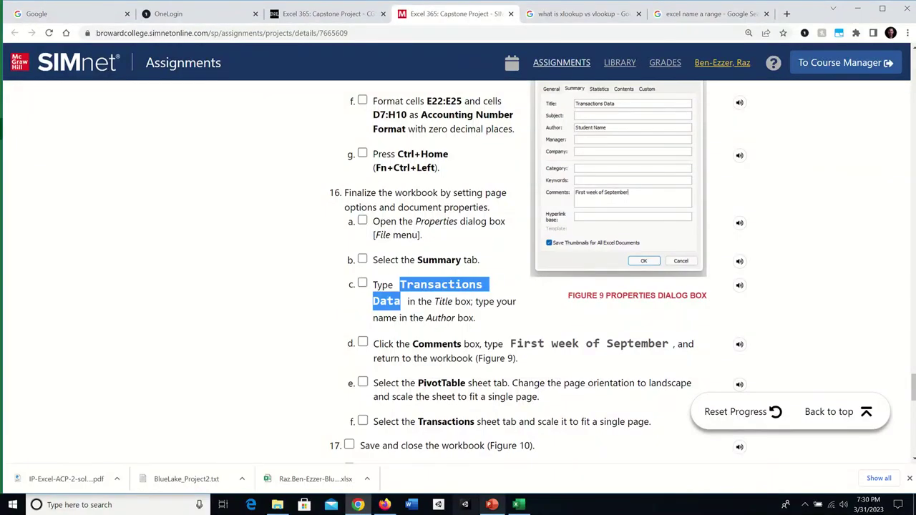
{"action": "left_click", "coordinate": [519, 505]}
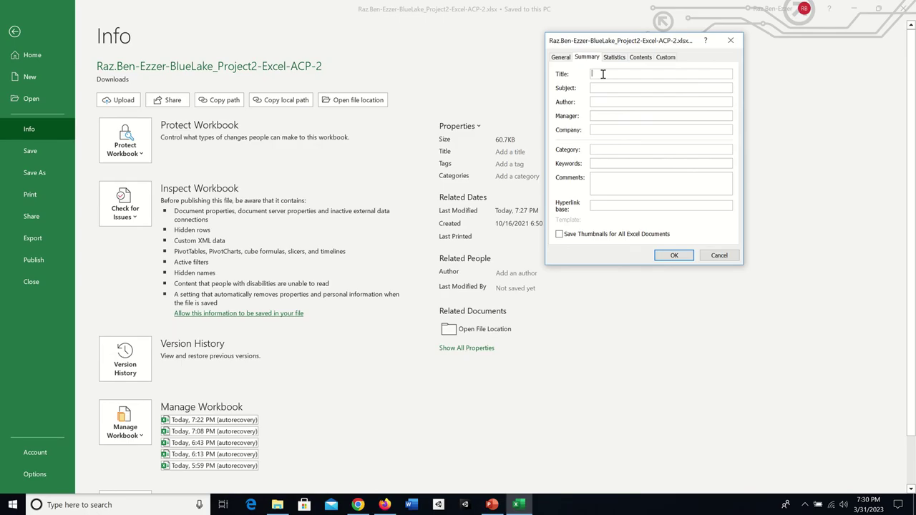
{"action": "left_click", "coordinate": [358, 504]}
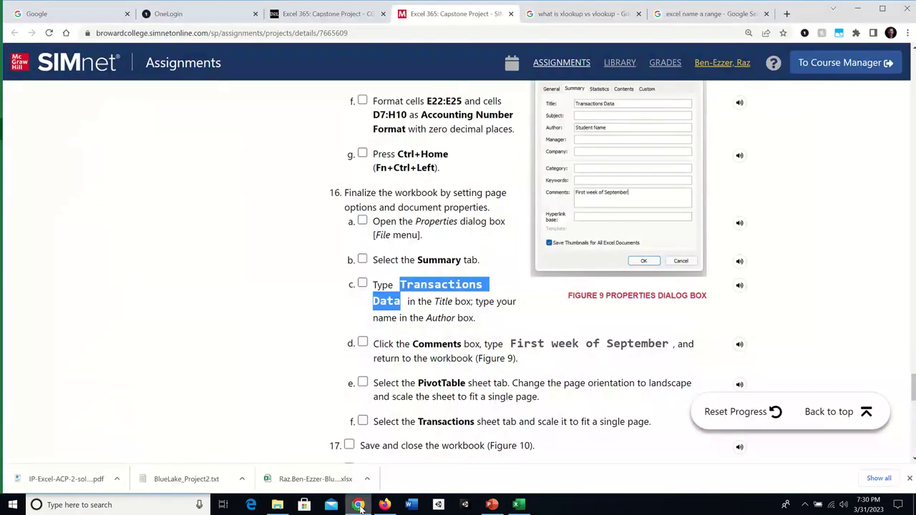
{"action": "right_click", "coordinate": [430, 284]}
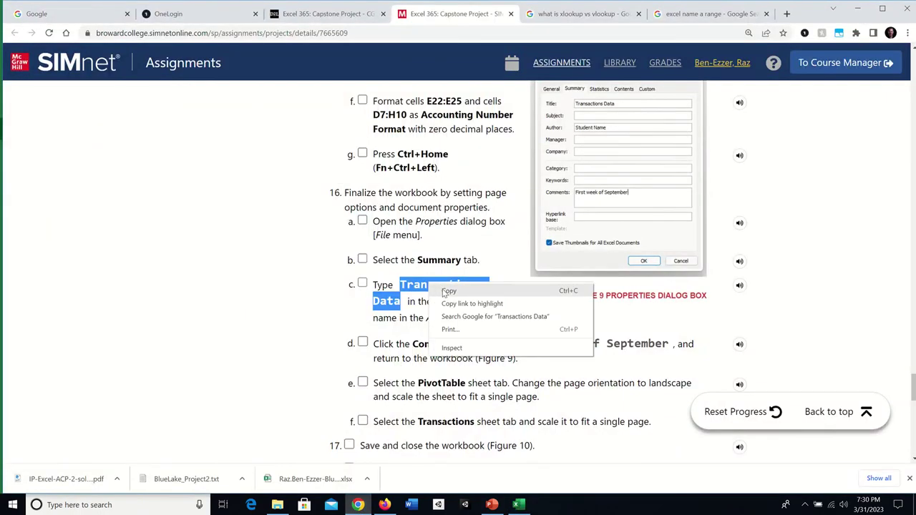
{"action": "left_click", "coordinate": [445, 292]}
{"action": "left_click", "coordinate": [519, 505]}
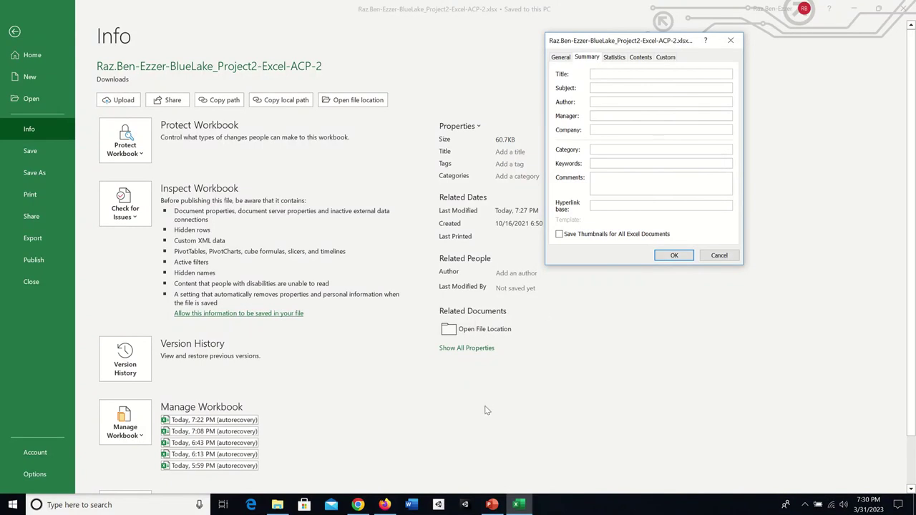
- Cancel the Properties dialog, show all properties on the Info page, and paste "Transactions Data" as the workbook title
{"action": "left_click", "coordinate": [717, 255]}
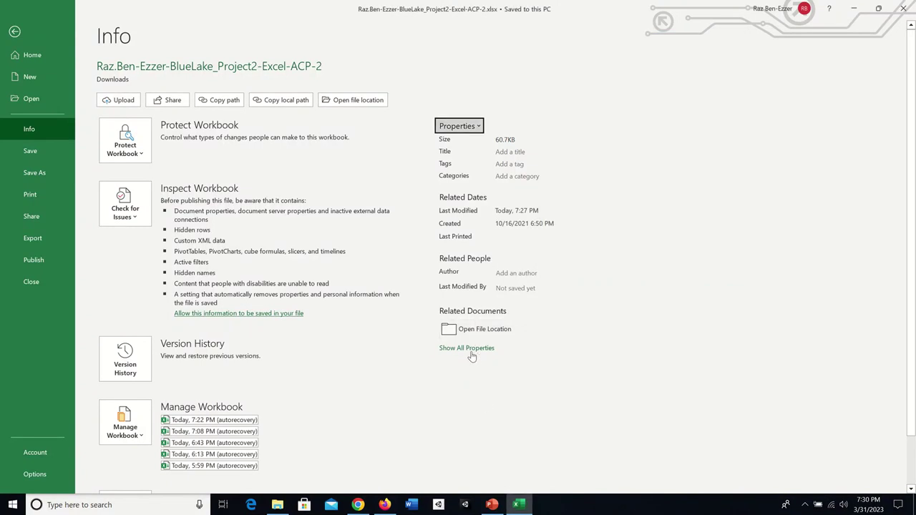
{"action": "left_click", "coordinate": [470, 349]}
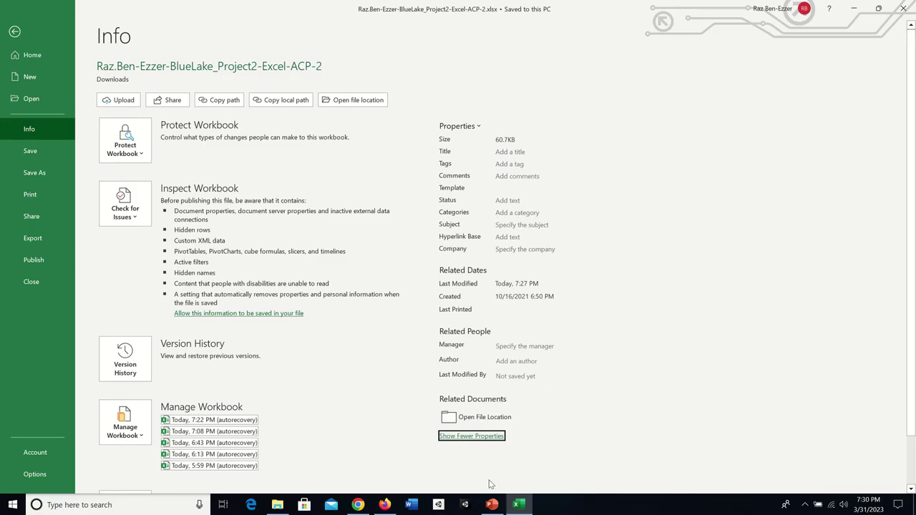
{"action": "left_click", "coordinate": [502, 152]}
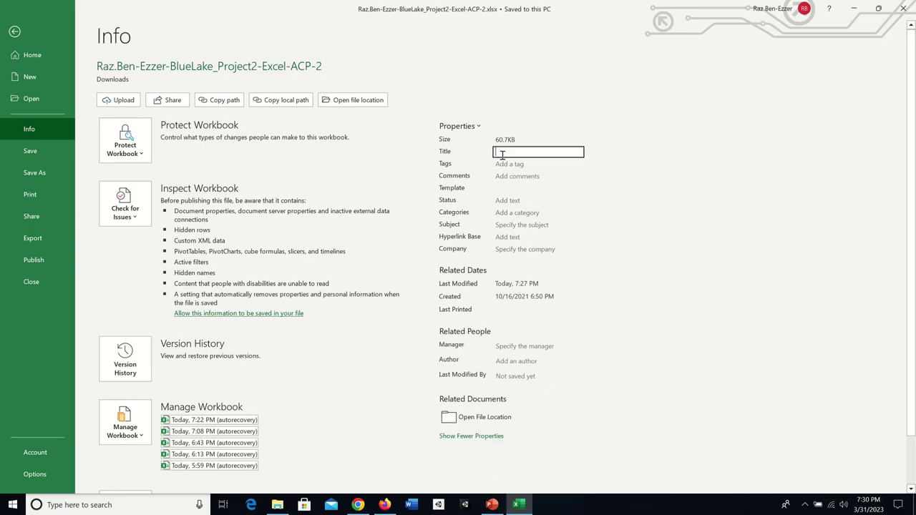
{"action": "right_click", "coordinate": [503, 154]}
{"action": "left_click", "coordinate": [509, 189]}
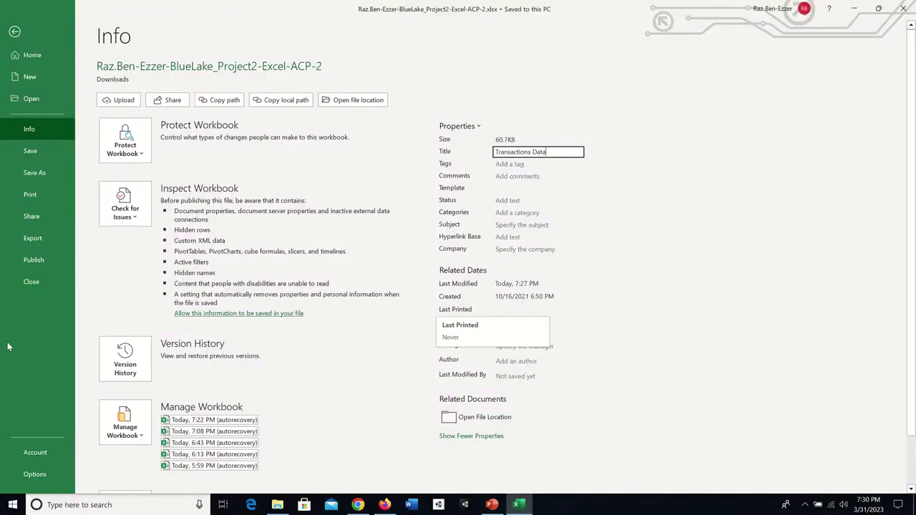
- Copy "First week of September" from task 16d in the browser and paste it into the workbook's Comments property in Excel
{"action": "left_click", "coordinate": [357, 505]}
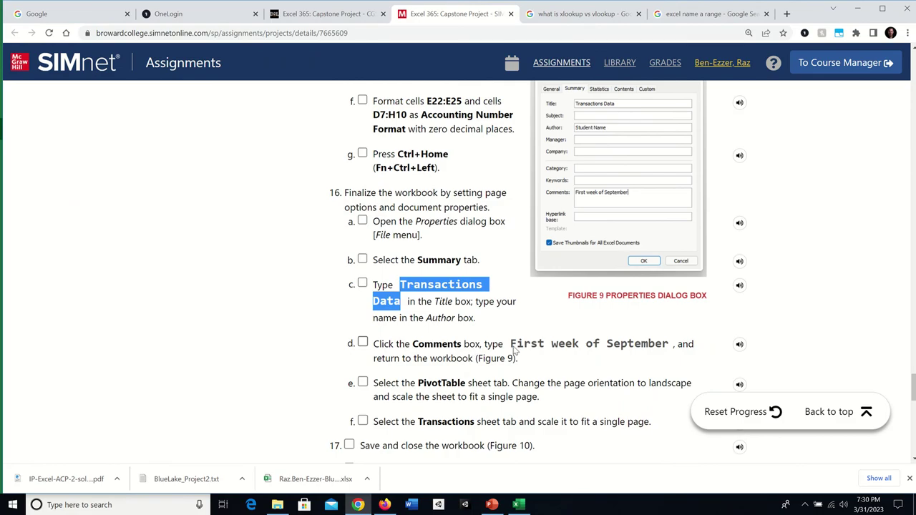
{"action": "left_click_drag", "start_coordinate": [513, 347], "coordinate": [668, 347]}
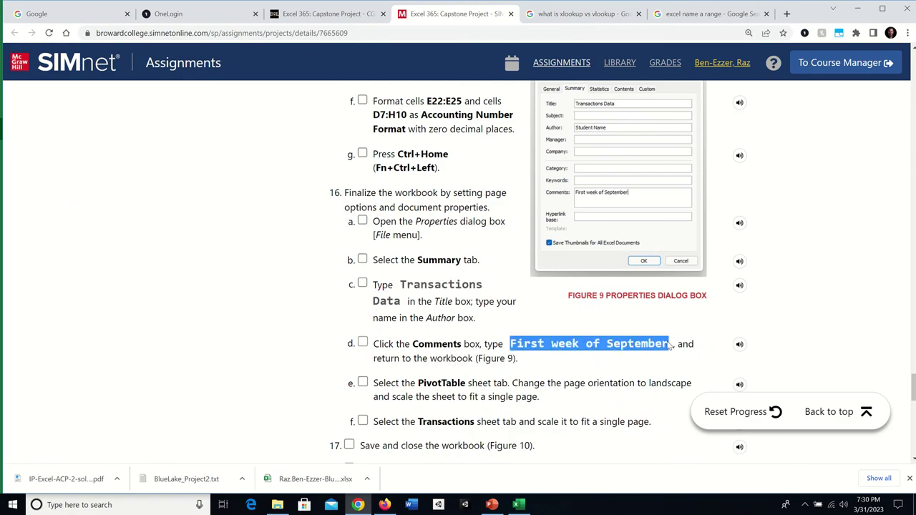
{"action": "right_click", "coordinate": [670, 348]}
{"action": "left_click", "coordinate": [679, 351]}
{"action": "left_click", "coordinate": [518, 505]}
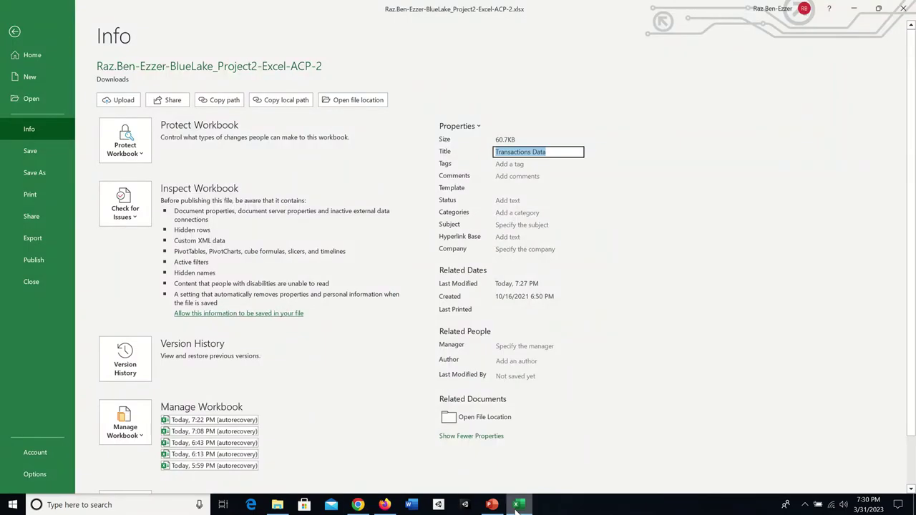
{"action": "left_click", "coordinate": [503, 176]}
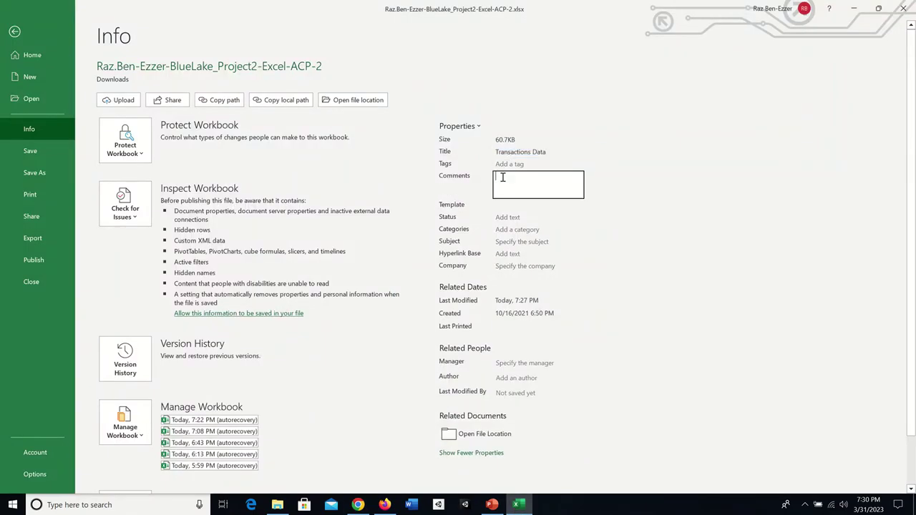
{"action": "right_click", "coordinate": [502, 177]}
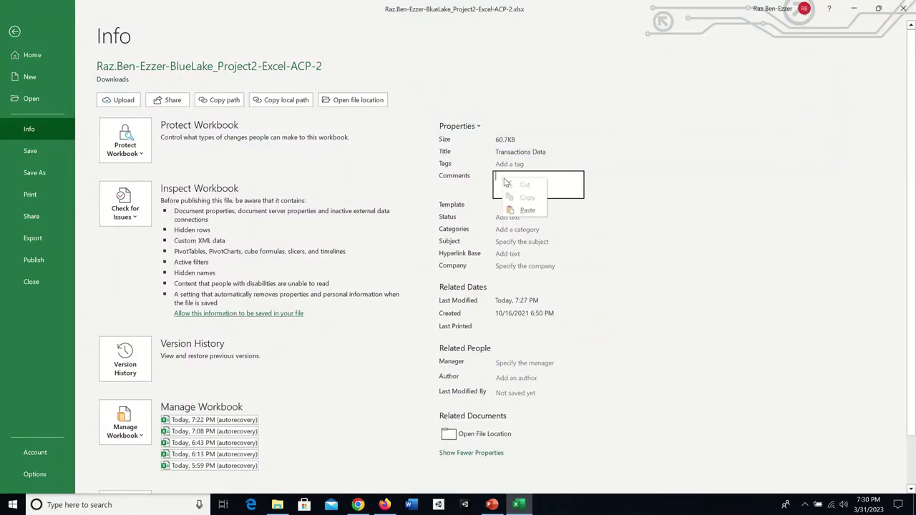
{"action": "left_click", "coordinate": [528, 208]}
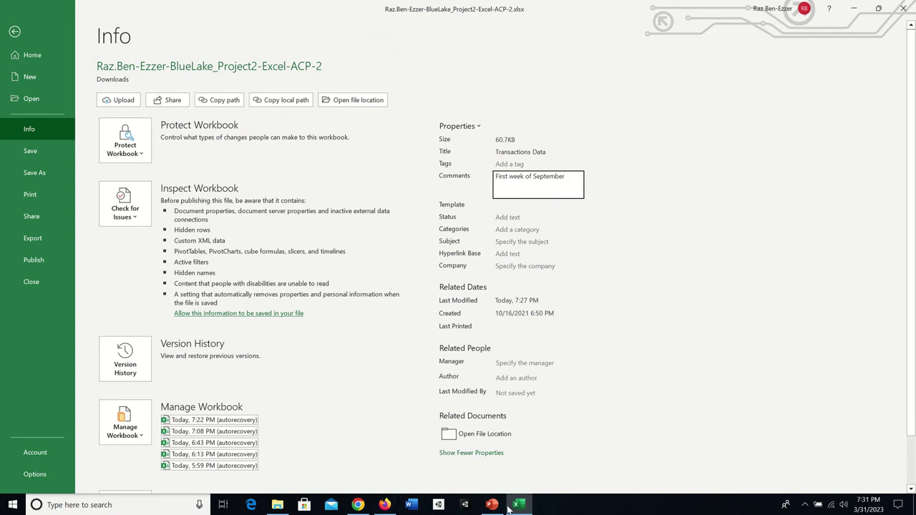
- Switch to the browser, mark task 16 items a through d as completed, and check the page setup instructions that follow
{"action": "left_click", "coordinate": [358, 505]}
{"action": "left_click", "coordinate": [445, 271]}
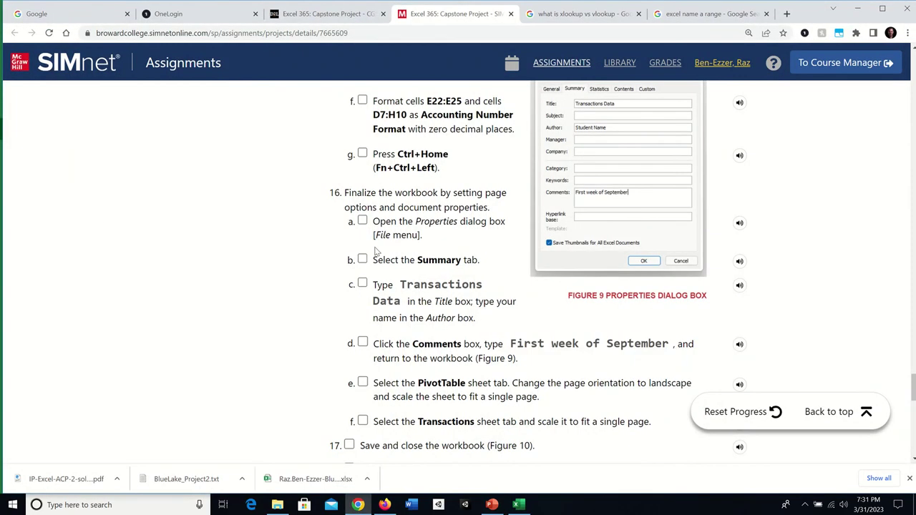
{"action": "left_click", "coordinate": [362, 221]}
{"action": "left_click", "coordinate": [363, 259]}
{"action": "left_click", "coordinate": [363, 344]}
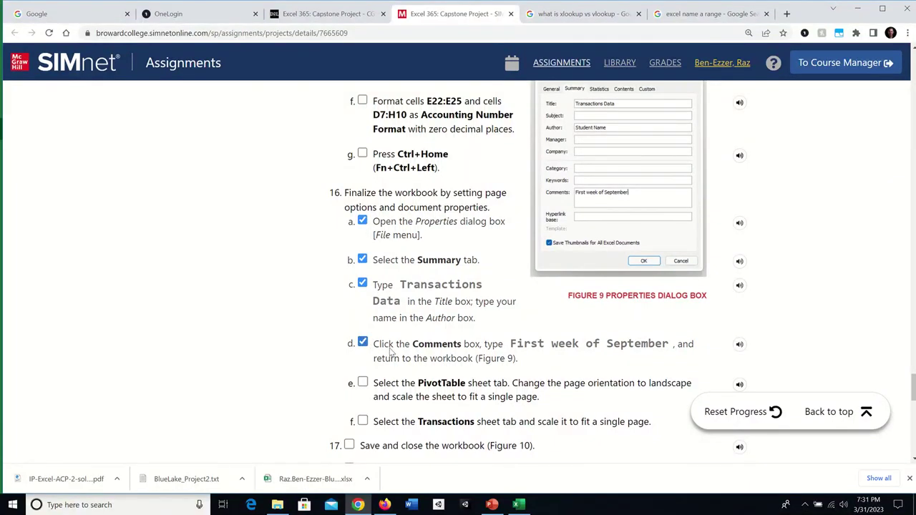
{"action": "scroll", "coordinate": [380, 350], "scroll_direction": "down", "scroll_amount": 1}
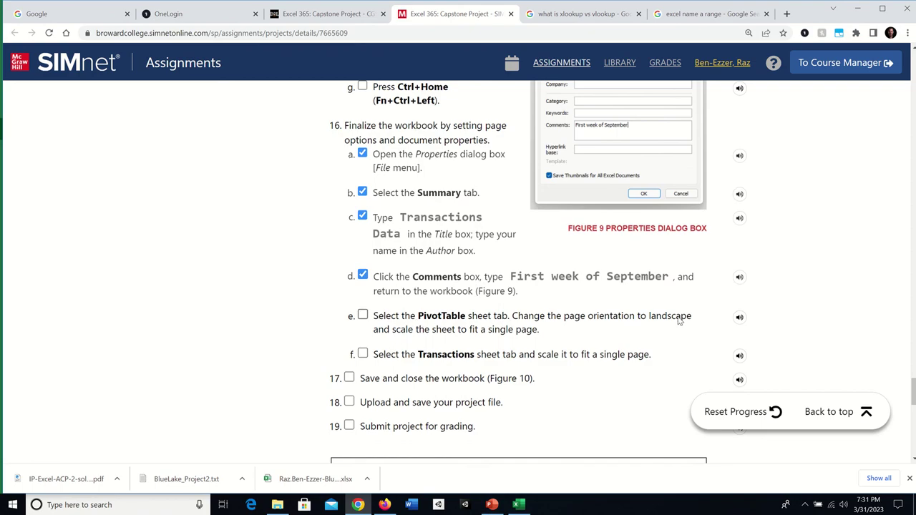
- Return to the workbook in Excel and change the PivotTable sheet's page orientation to landscape
{"action": "left_click", "coordinate": [518, 506]}
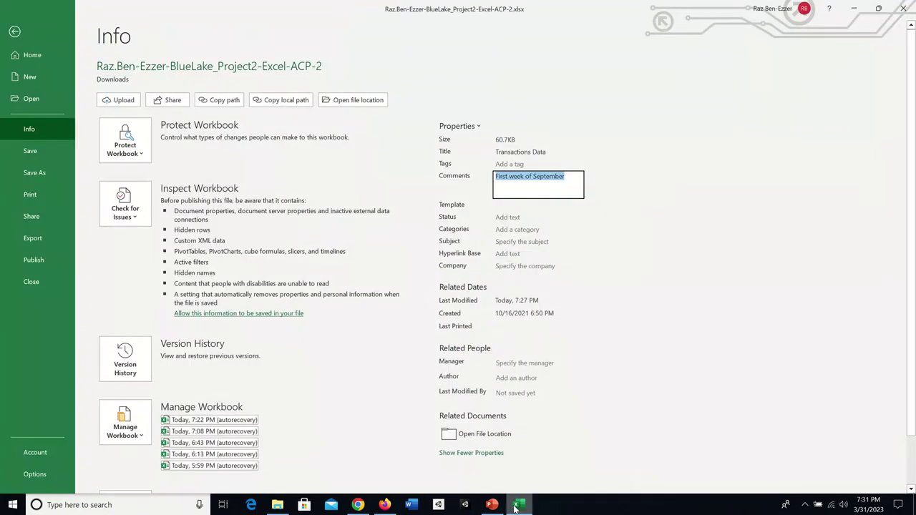
{"action": "left_click", "coordinate": [15, 33]}
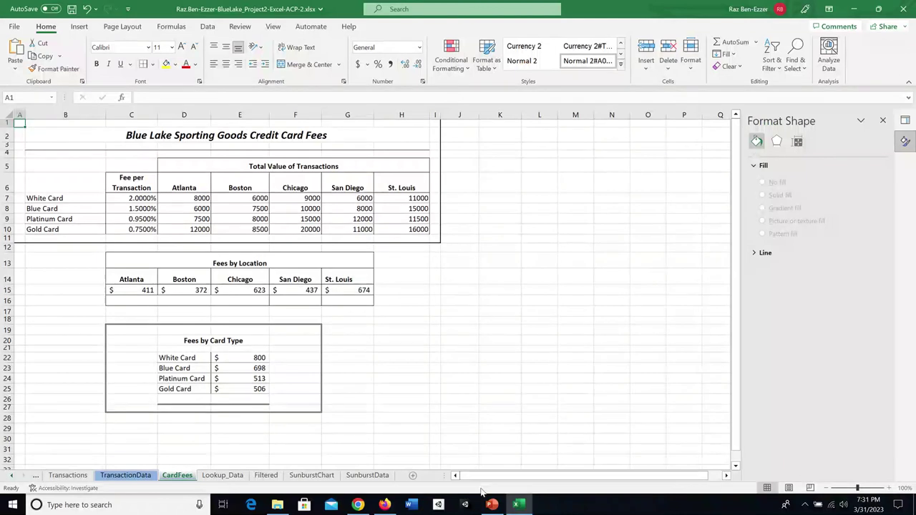
{"action": "left_click", "coordinate": [34, 478]}
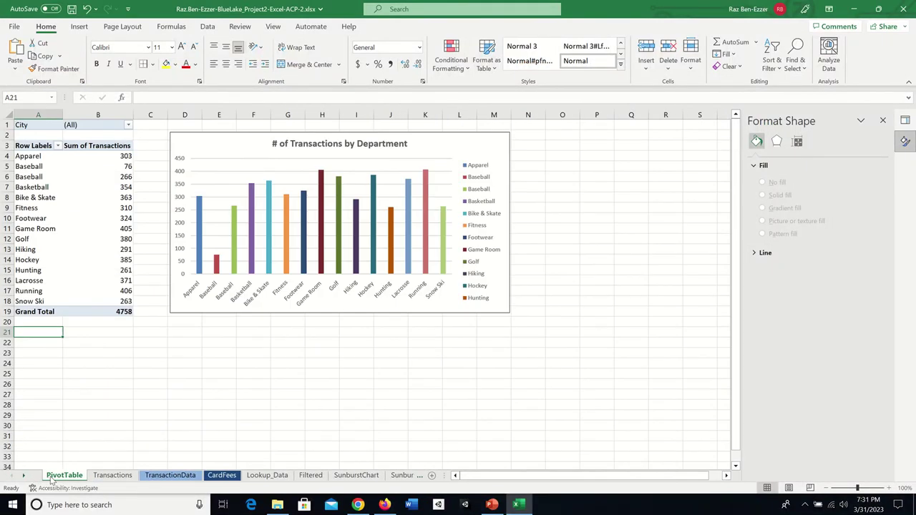
{"action": "left_click", "coordinate": [127, 28]}
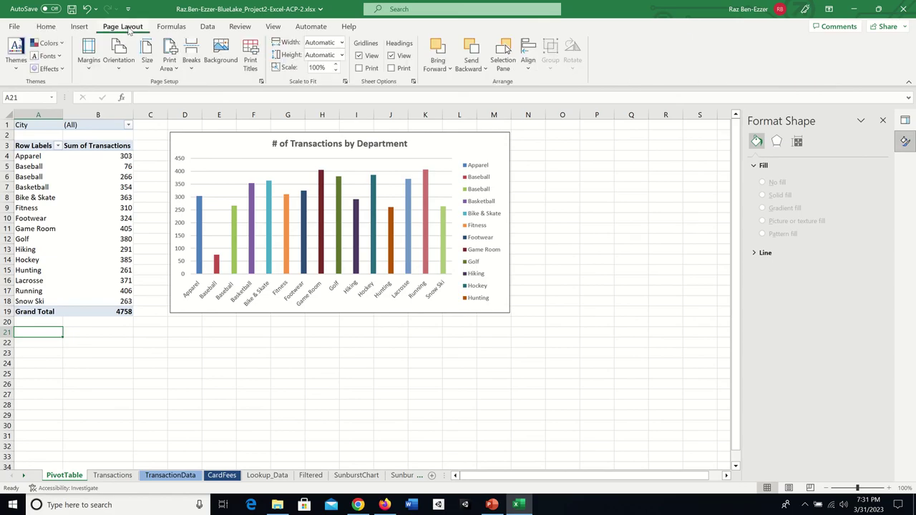
{"action": "left_click", "coordinate": [130, 57]}
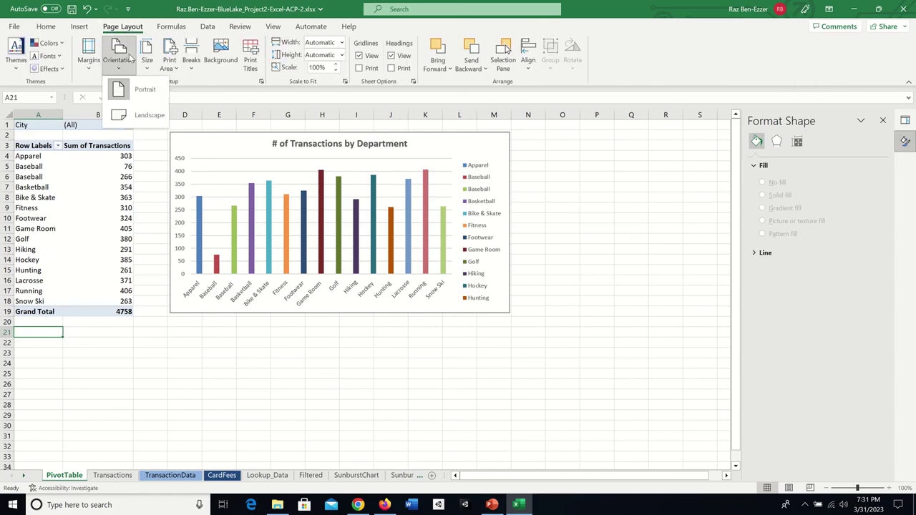
{"action": "left_click", "coordinate": [127, 115]}
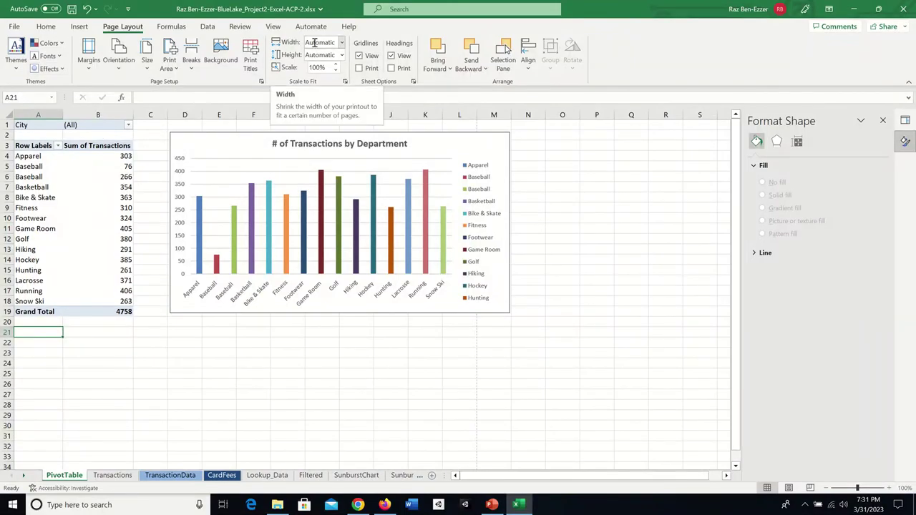
- Scale the PivotTable sheet to 1 page wide and 1 page tall, and save the workbook
{"action": "left_click", "coordinate": [342, 43]}
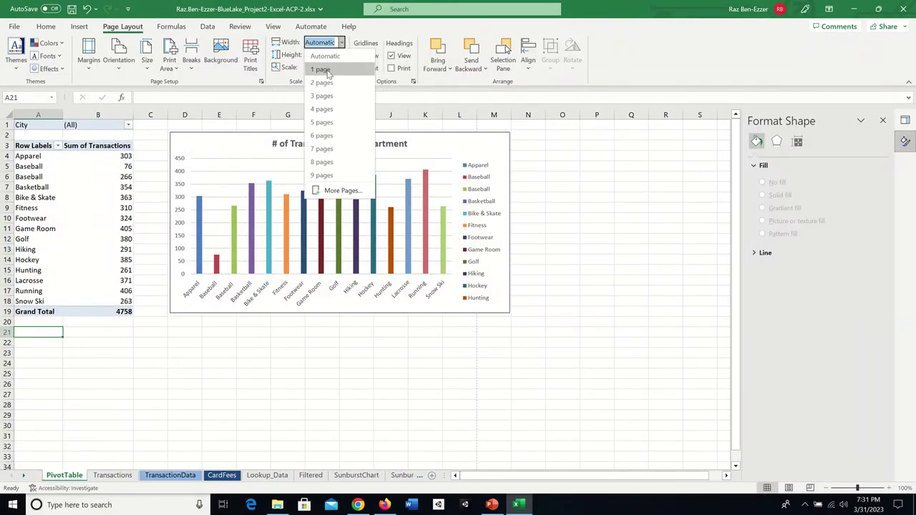
{"action": "left_click", "coordinate": [327, 67]}
{"action": "left_click", "coordinate": [342, 55]}
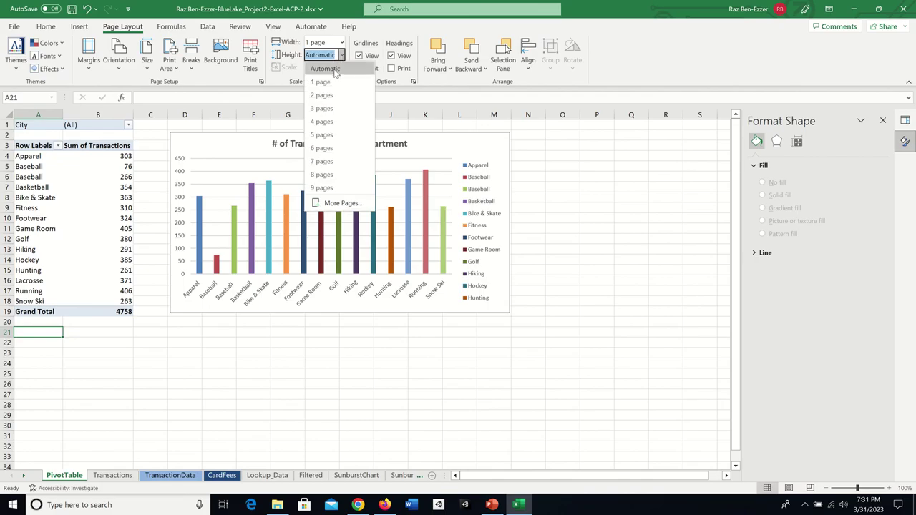
{"action": "left_click", "coordinate": [334, 84]}
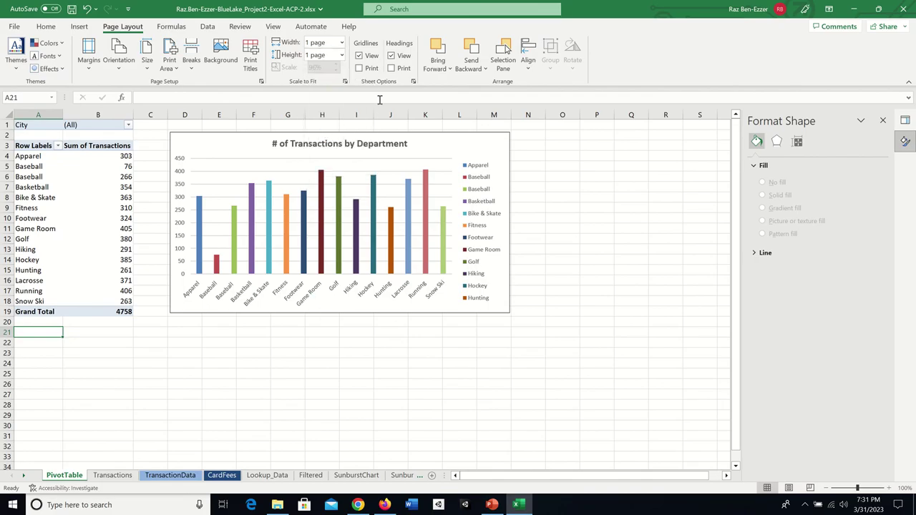
{"action": "left_click", "coordinate": [72, 9]}
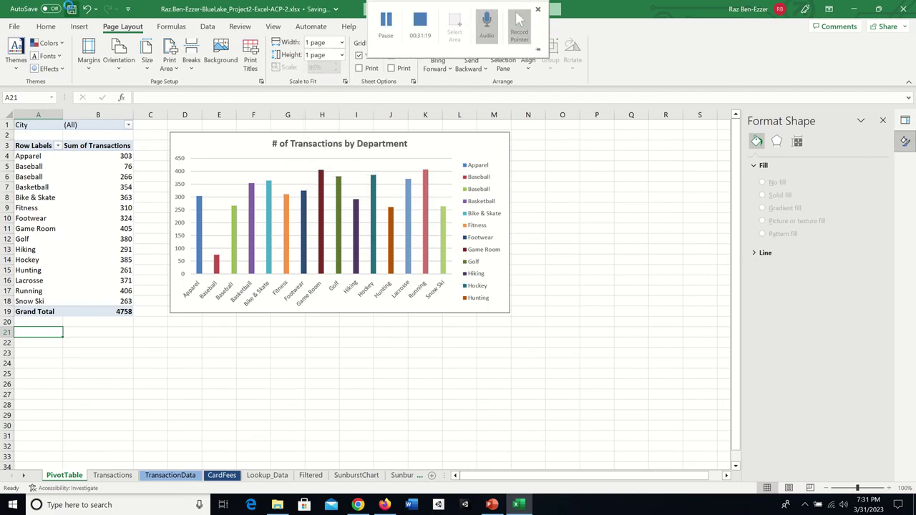
- Switch to the assignment page in the browser and mark task 16e as completed
{"action": "left_click", "coordinate": [358, 504]}
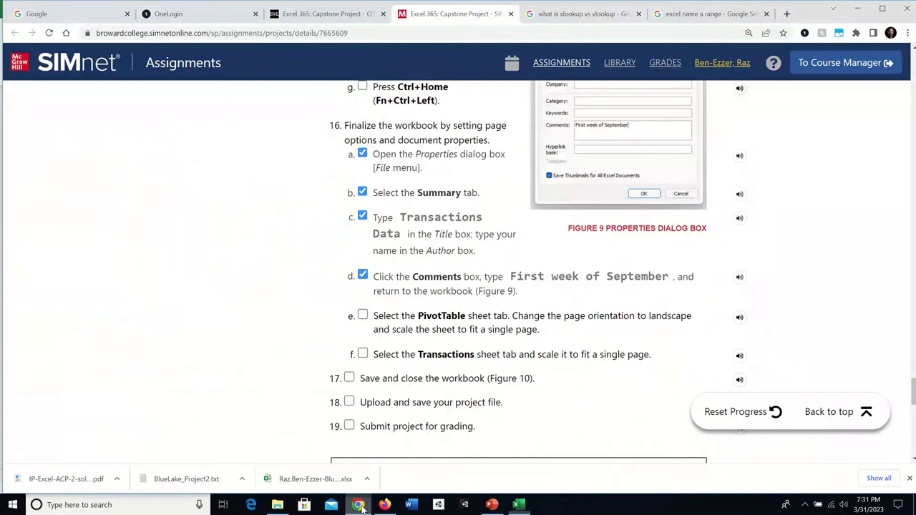
{"action": "scroll", "coordinate": [350, 336], "scroll_direction": "down", "scroll_amount": 1}
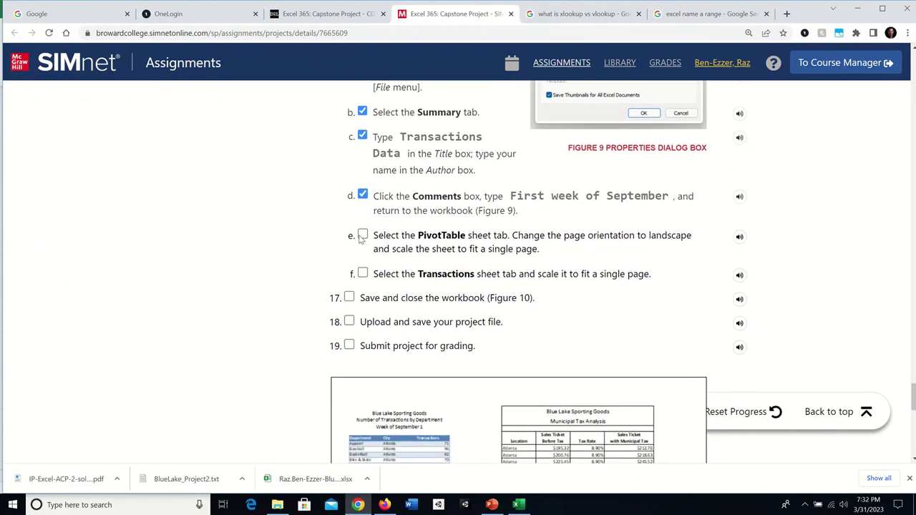
{"action": "left_click", "coordinate": [363, 236]}
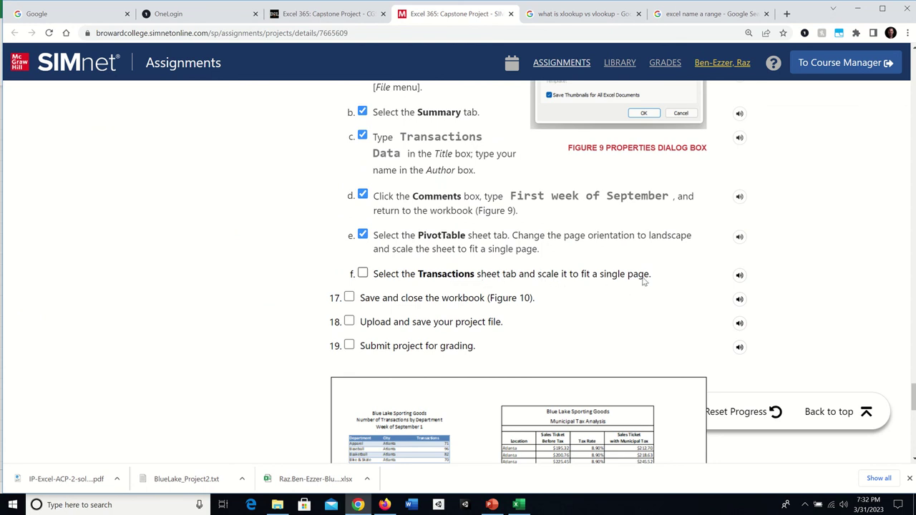
- Return to Excel, scale the Transactions sheet to 1 page wide and 1 page tall, and save the workbook
{"action": "left_click", "coordinate": [519, 505]}
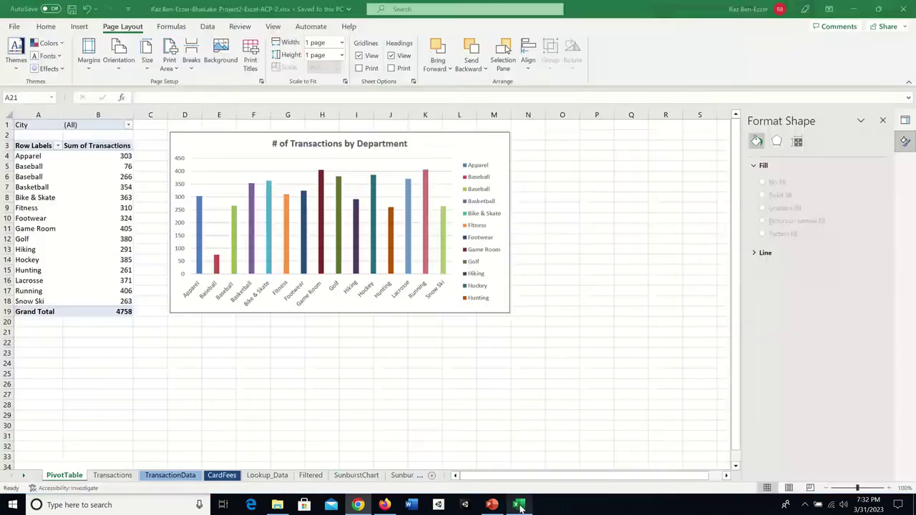
{"action": "left_click", "coordinate": [114, 476]}
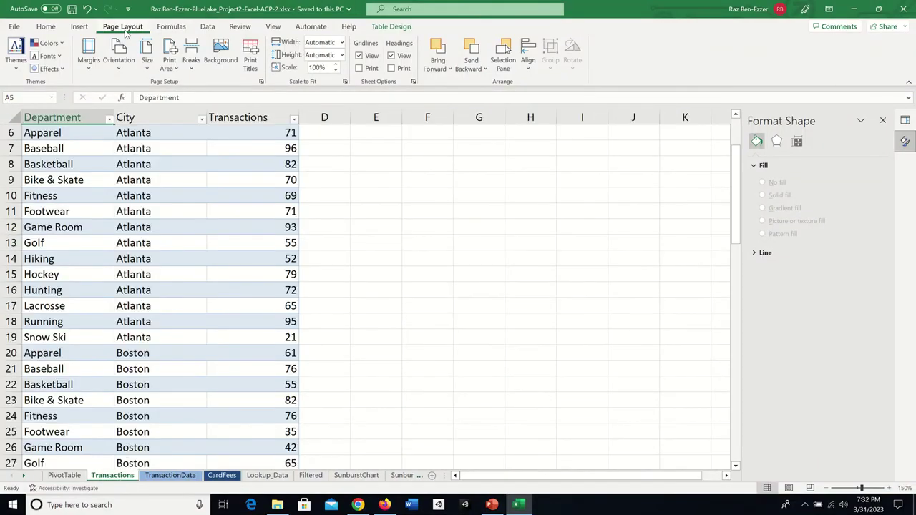
{"action": "left_click", "coordinate": [342, 43]}
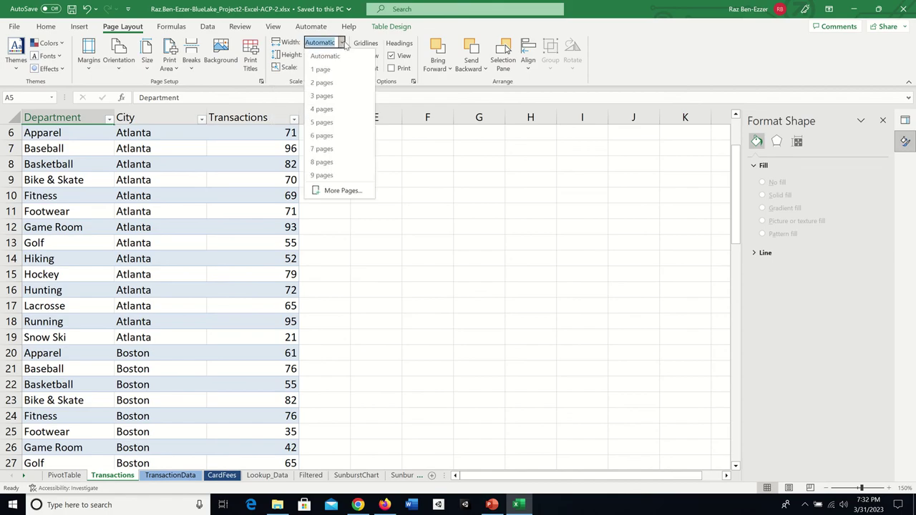
{"action": "left_click", "coordinate": [332, 69]}
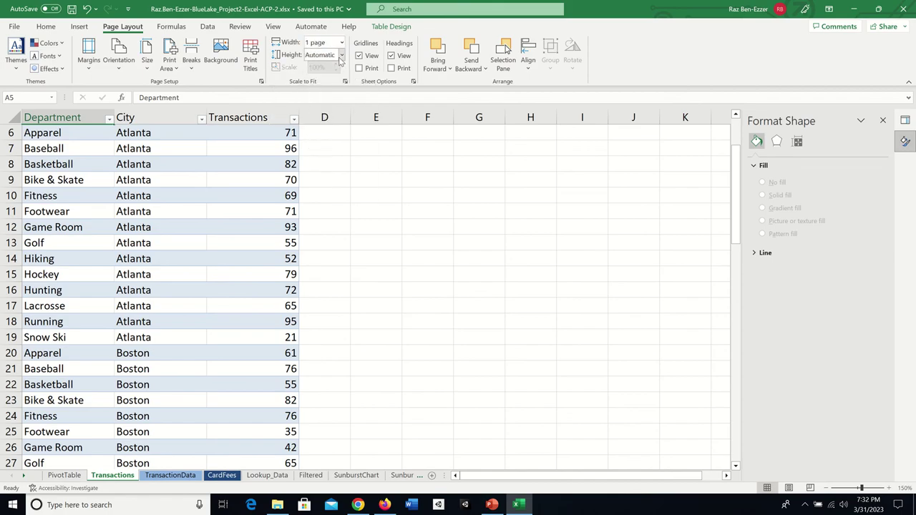
{"action": "left_click", "coordinate": [342, 55]}
{"action": "left_click", "coordinate": [337, 83]}
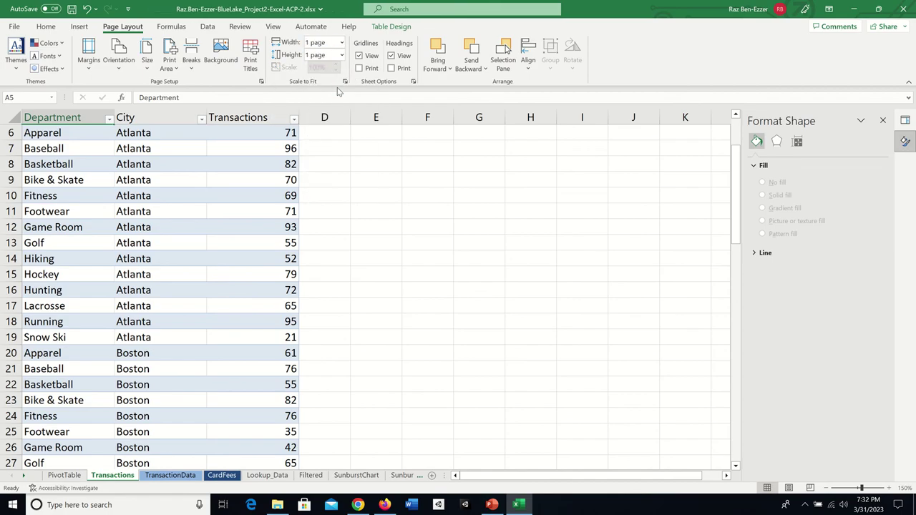
{"action": "left_click", "coordinate": [71, 9]}
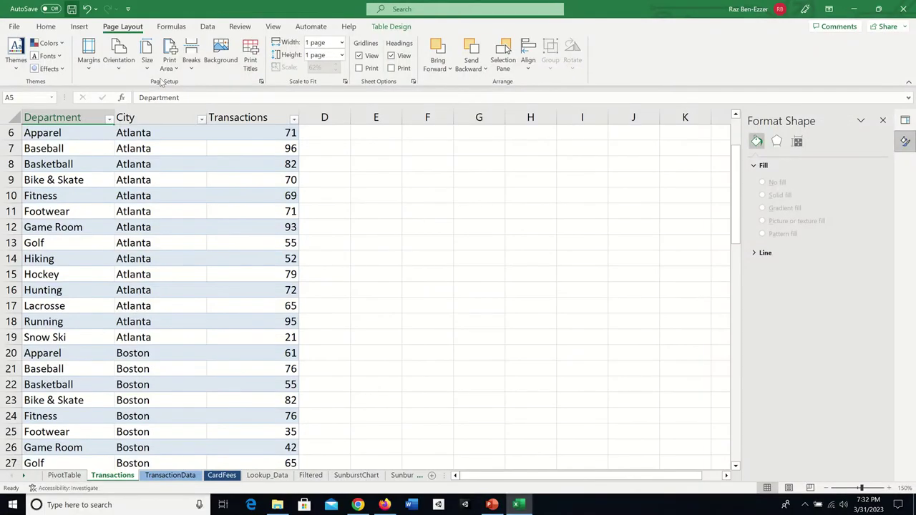
- Switch to the assignment page in the browser, mark task 16f as completed, and look back over the earlier instructions
{"action": "left_click", "coordinate": [358, 505]}
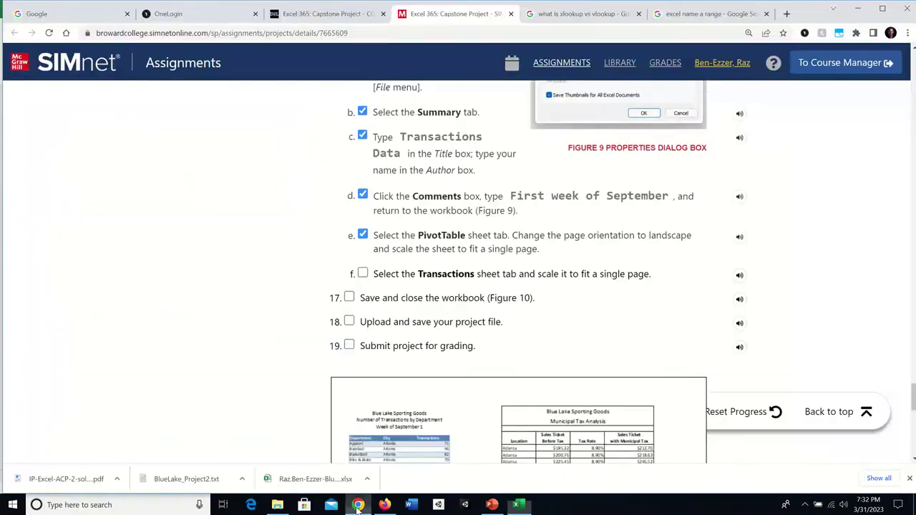
{"action": "left_click", "coordinate": [363, 274]}
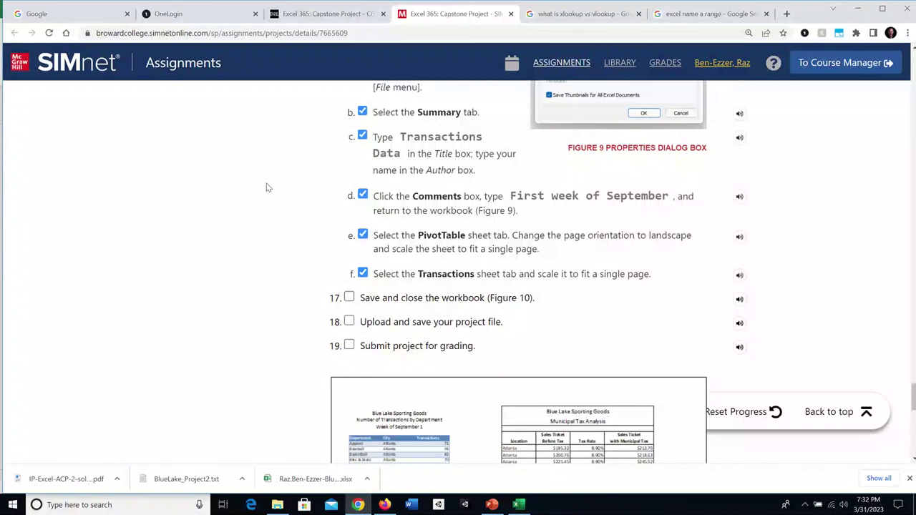
{"action": "scroll", "coordinate": [271, 181], "scroll_direction": "up", "scroll_amount": 3}
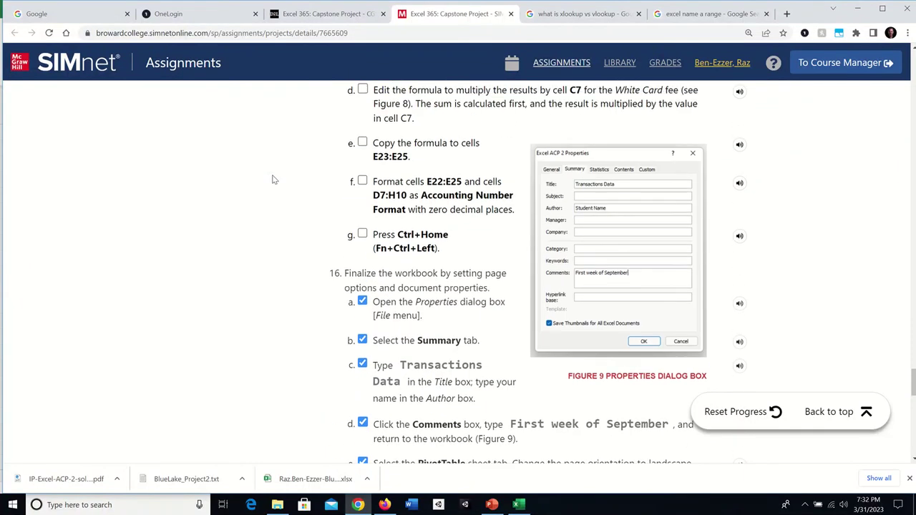